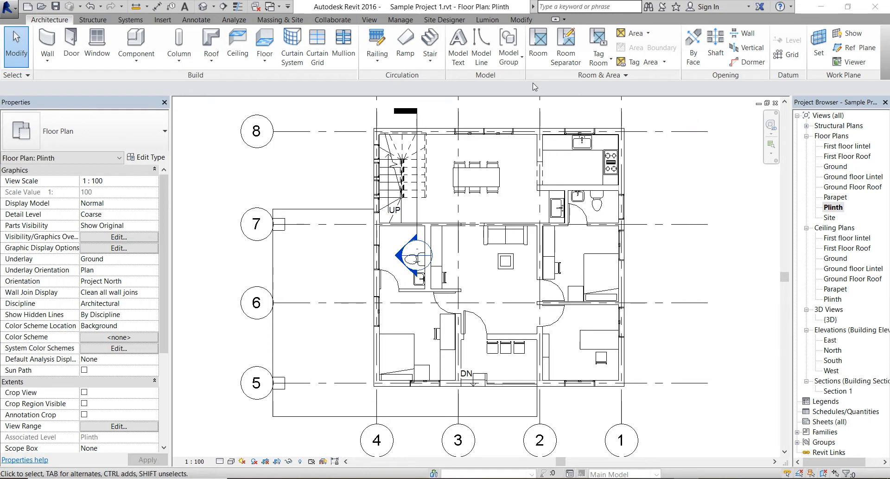
Step: Place tagged rooms in the six enclosed spaces: the three corner and side bedrooms, both bathrooms and the kitchen
{"action": "left_click", "coordinate": [539, 46]}
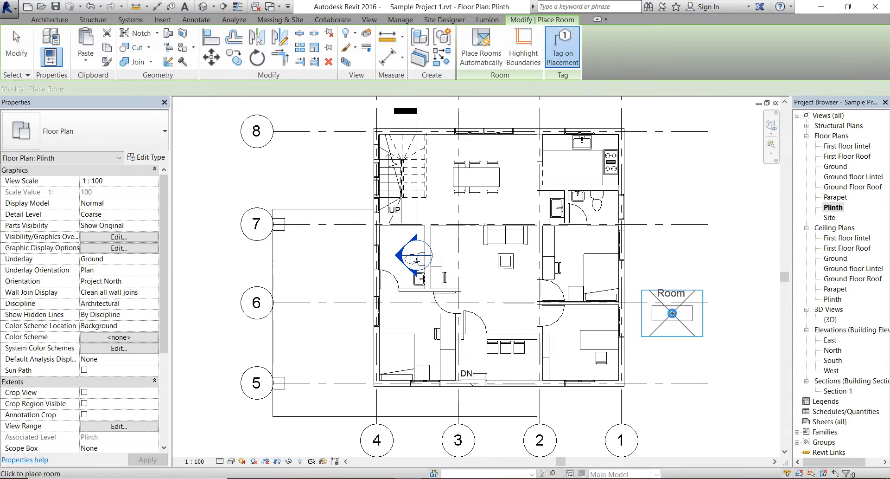
{"action": "left_click", "coordinate": [587, 344]}
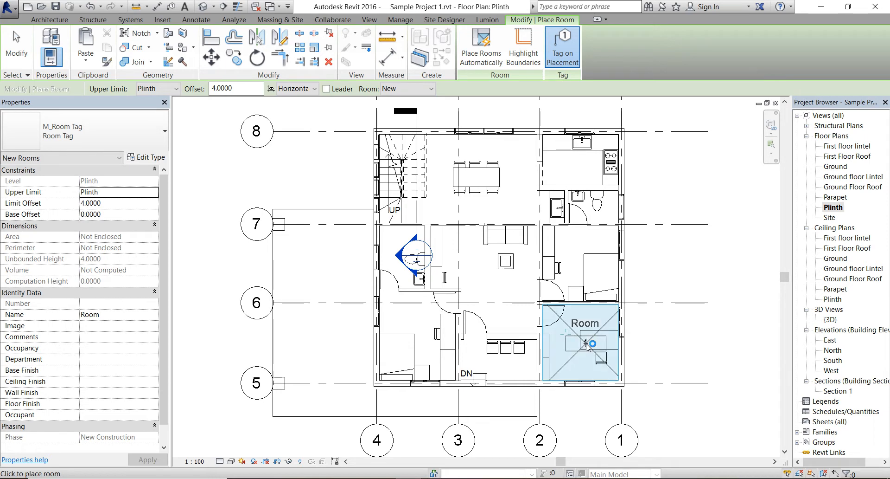
{"action": "left_click", "coordinate": [415, 349]}
{"action": "left_click", "coordinate": [585, 269]}
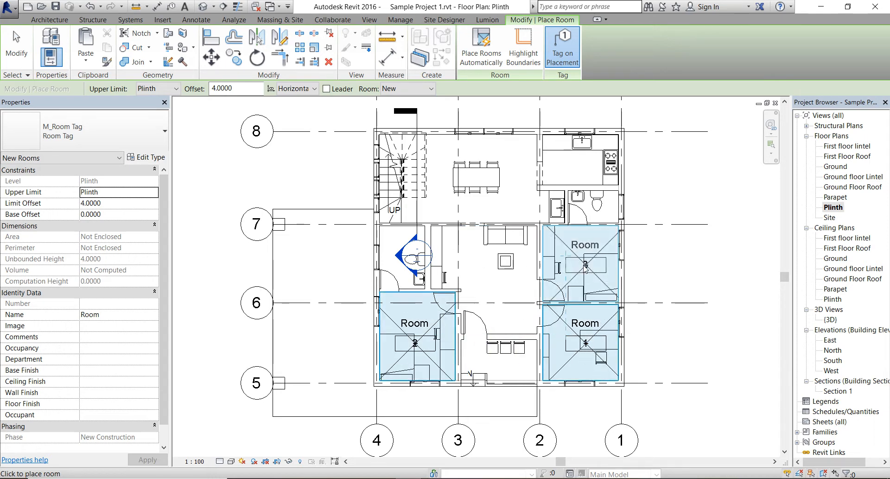
{"action": "left_click", "coordinate": [598, 206]}
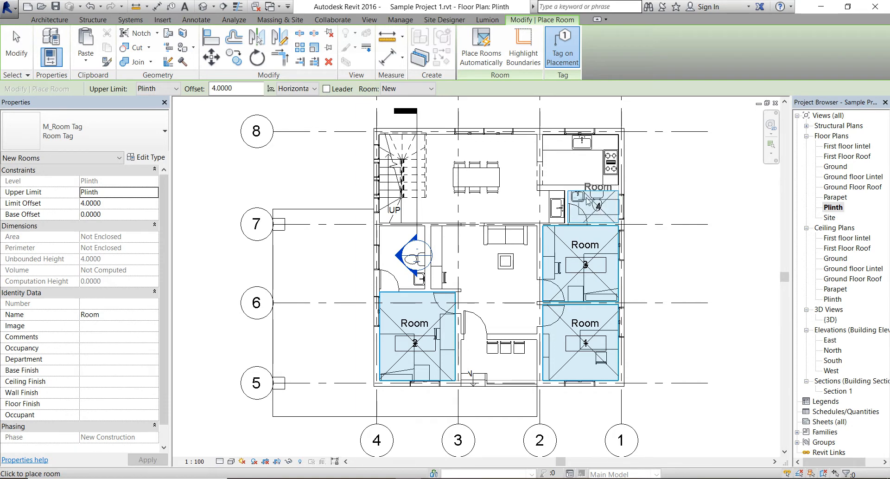
{"action": "left_click", "coordinate": [578, 166]}
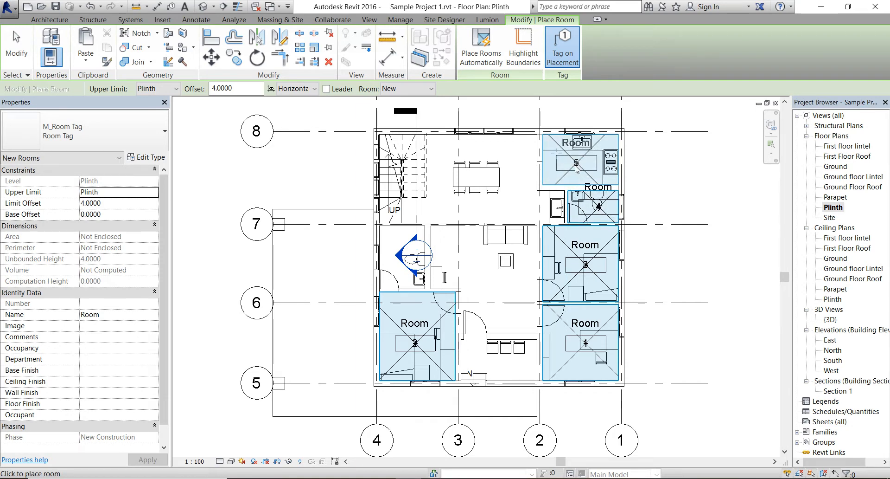
{"action": "left_click", "coordinate": [399, 265]}
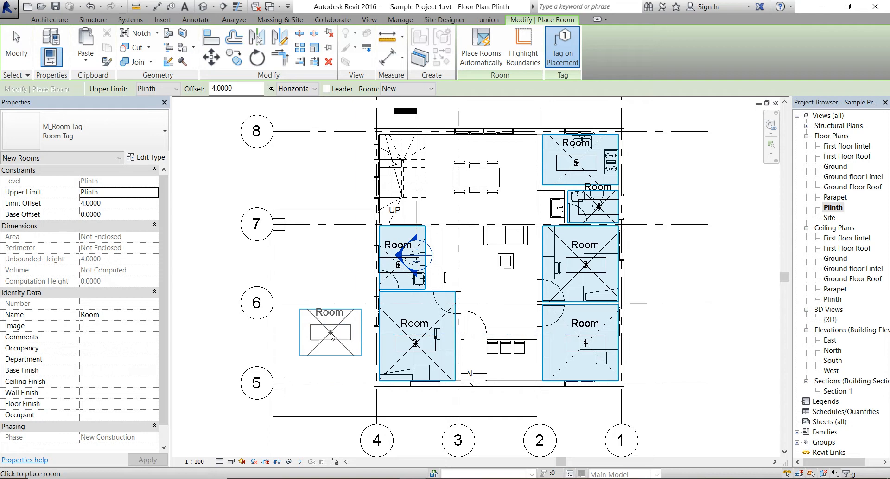
{"action": "key", "text": "Escape"}
{"action": "key", "text": "Escape"}
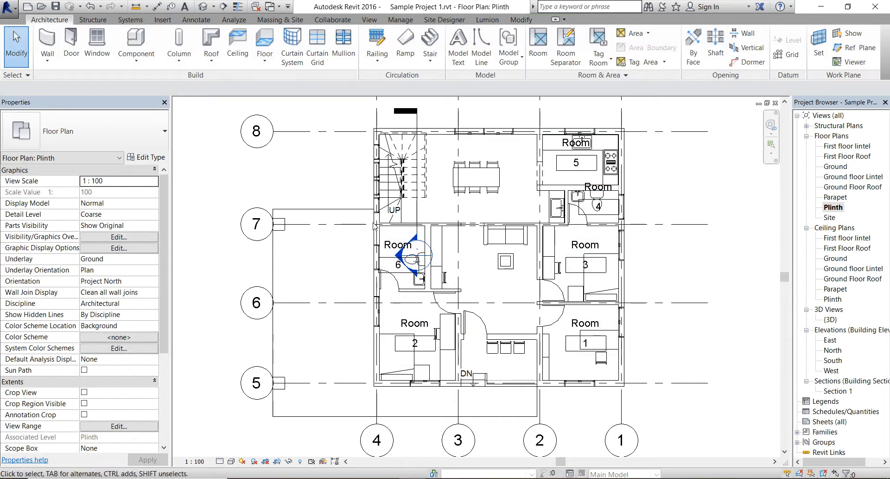
Step: Draw a room separation line between the staircase and the dining area, from the wall on grid 7 to the wall on grid 8
{"action": "left_click", "coordinate": [564, 51]}
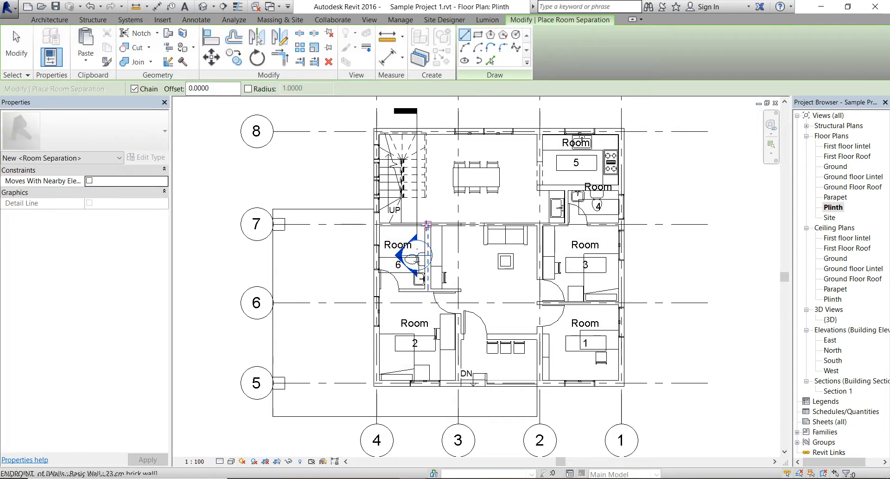
{"action": "scroll", "coordinate": [428, 225], "scroll_direction": "up", "scroll_amount": 3}
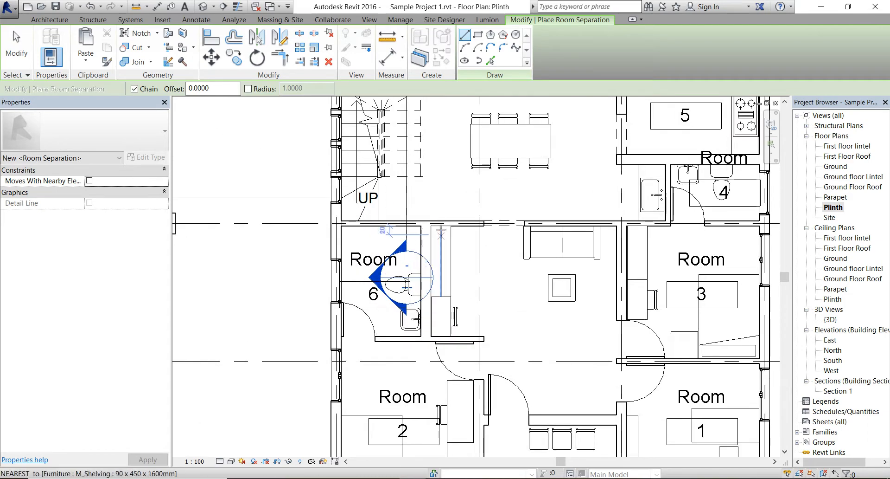
{"action": "left_click", "coordinate": [429, 226]}
{"action": "scroll", "coordinate": [434, 228], "scroll_direction": "down", "scroll_amount": 3}
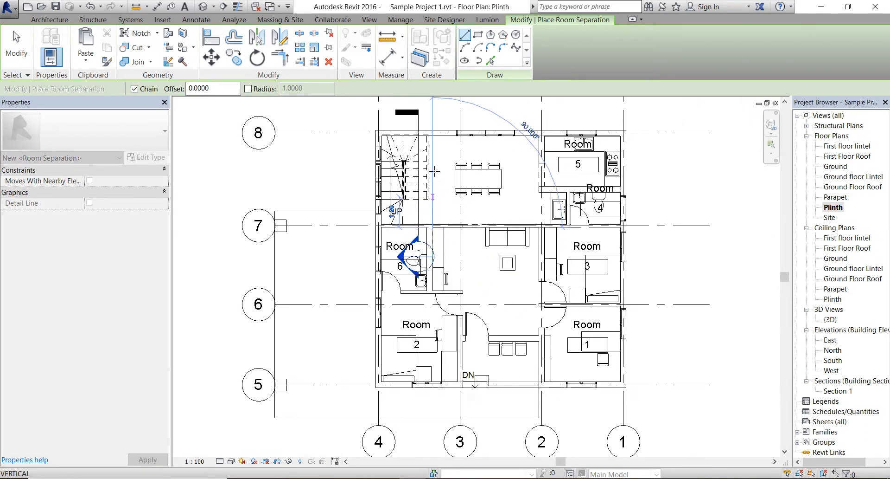
{"action": "scroll", "coordinate": [432, 135], "scroll_direction": "up", "scroll_amount": 2}
{"action": "left_click", "coordinate": [432, 134]}
{"action": "key", "text": "Escape"}
{"action": "scroll", "coordinate": [475, 185], "scroll_direction": "down", "scroll_amount": 3}
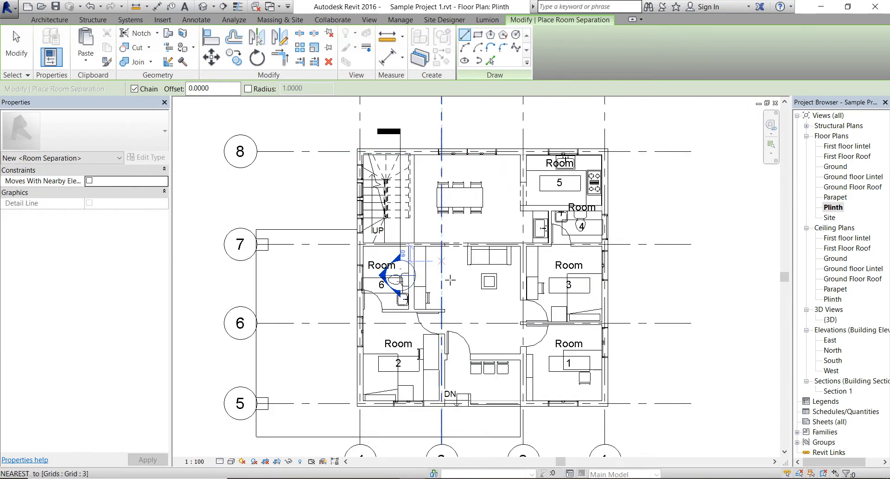
Step: Draw a vertical room separation line closing the open side between the study space and the living area
{"action": "scroll", "coordinate": [466, 323], "scroll_direction": "up", "scroll_amount": 1}
{"action": "scroll", "coordinate": [452, 307], "scroll_direction": "up", "scroll_amount": 3}
{"action": "left_click", "coordinate": [423, 130]}
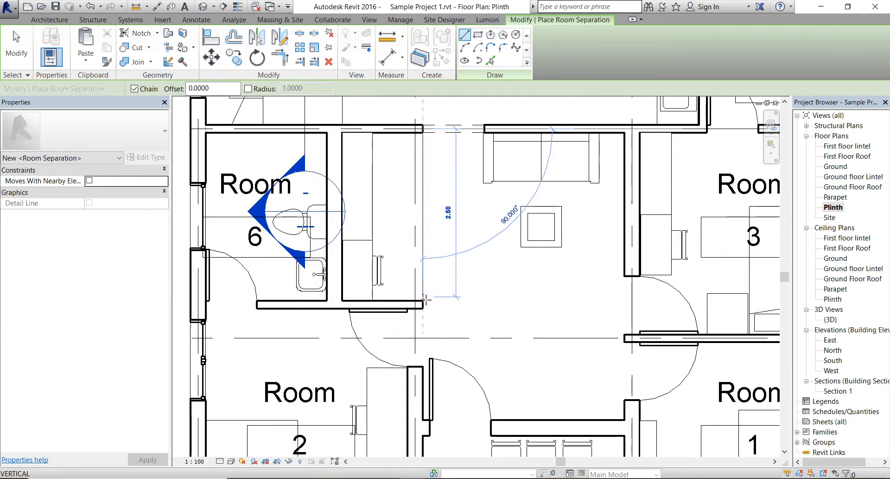
{"action": "left_click", "coordinate": [424, 303]}
{"action": "scroll", "coordinate": [445, 284], "scroll_direction": "down", "scroll_amount": 2}
{"action": "key", "text": "Escape"}
{"action": "scroll", "coordinate": [482, 283], "scroll_direction": "down", "scroll_amount": 3}
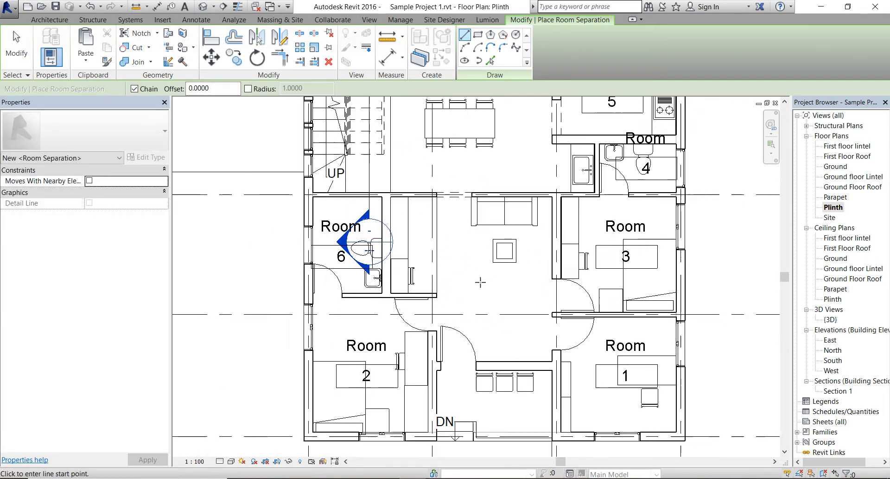
Step: Draw a horizontal room separation line across the open front of the entrance sit-out
{"action": "scroll", "coordinate": [525, 441], "scroll_direction": "up", "scroll_amount": 4}
{"action": "left_click", "coordinate": [544, 377]}
{"action": "left_click", "coordinate": [392, 377]}
{"action": "key", "text": "Escape"}
{"action": "scroll", "coordinate": [480, 420], "scroll_direction": "down", "scroll_amount": 3}
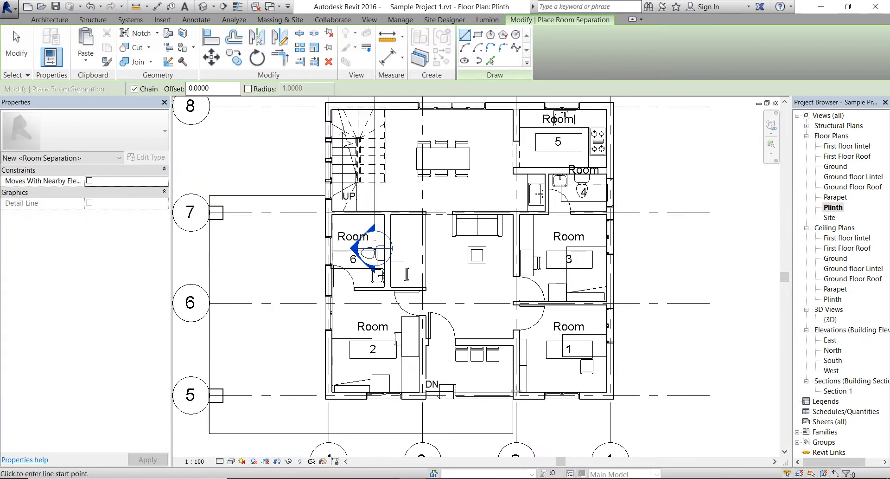
{"action": "key", "text": "Escape"}
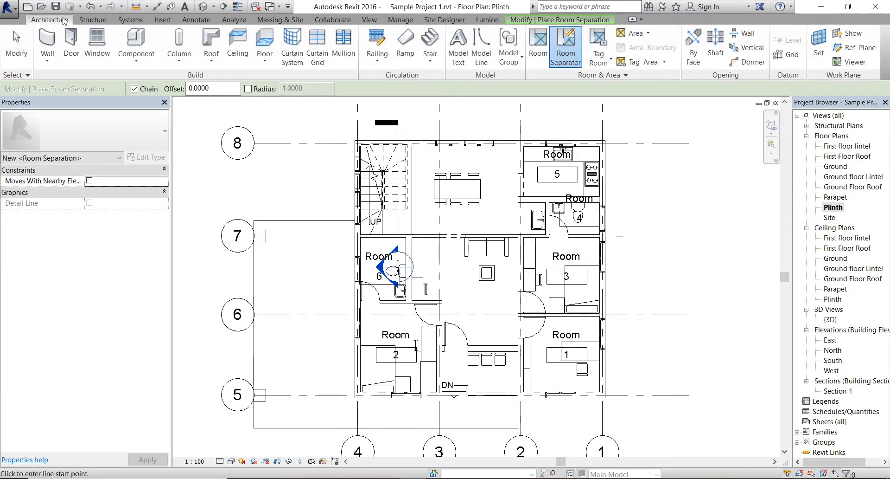
Step: Place tagged rooms in the dining area, the study space and the living area
{"action": "left_click", "coordinate": [538, 48]}
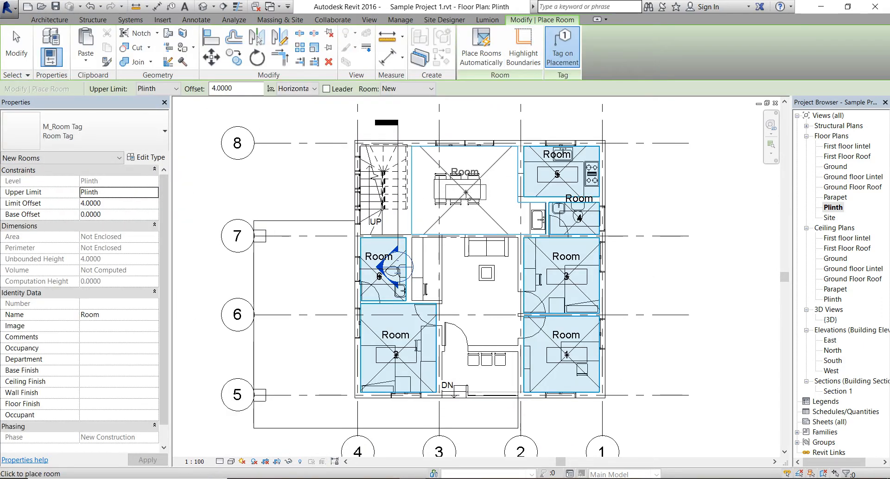
{"action": "left_click", "coordinate": [466, 192]}
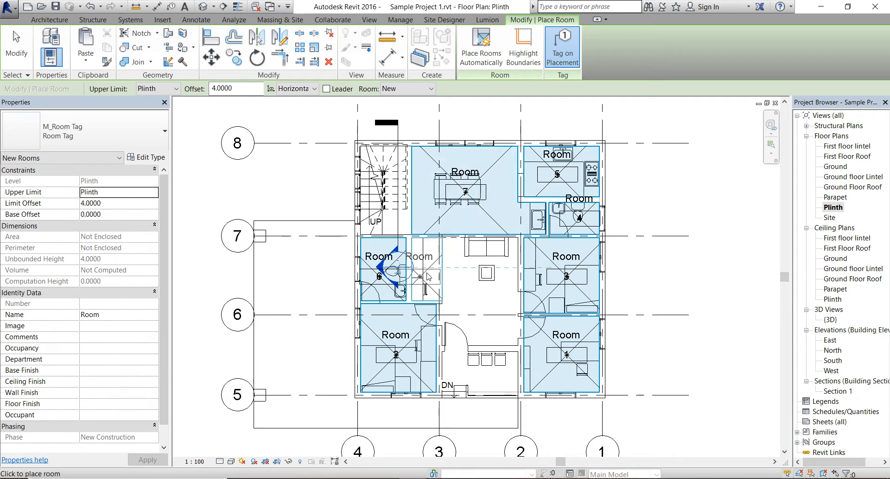
{"action": "left_click", "coordinate": [425, 271]}
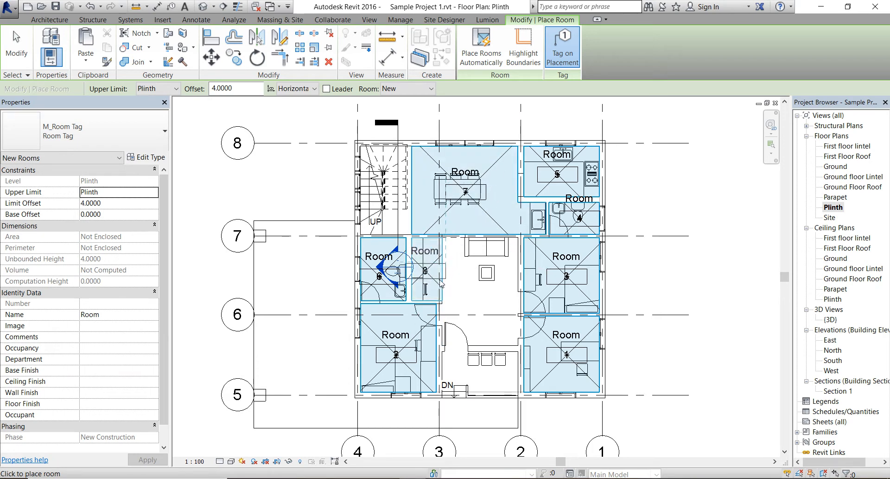
{"action": "left_click", "coordinate": [482, 294]}
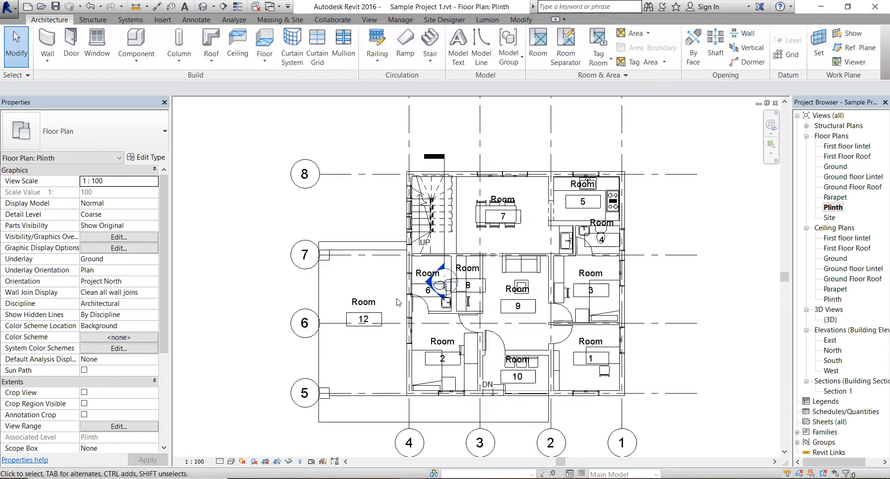
Step: Rename room 12 as Car Porch and room 7 as Dining
{"action": "double_click", "coordinate": [361, 301]}
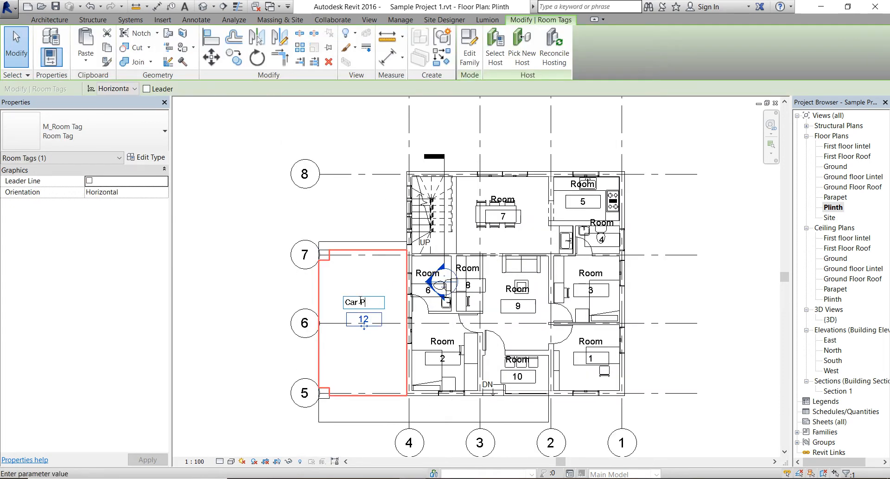
{"action": "double_click", "coordinate": [510, 199]}
{"action": "type", "text": "Din"}
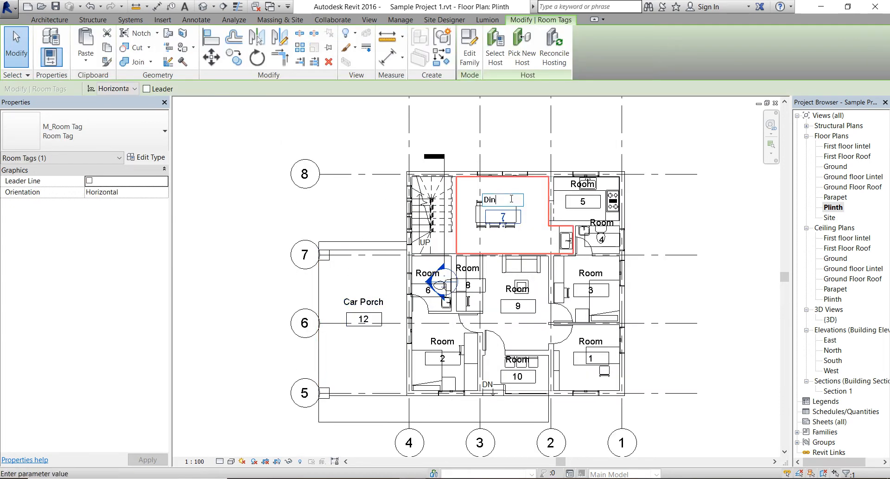
{"action": "type", "text": "ing"}
Step: Rename room 5 as Kitchen and room 4 as Bath
{"action": "scroll", "coordinate": [503, 213], "scroll_direction": "up", "scroll_amount": 3}
{"action": "double_click", "coordinate": [642, 165]}
{"action": "type", "text": "Kitchen"}
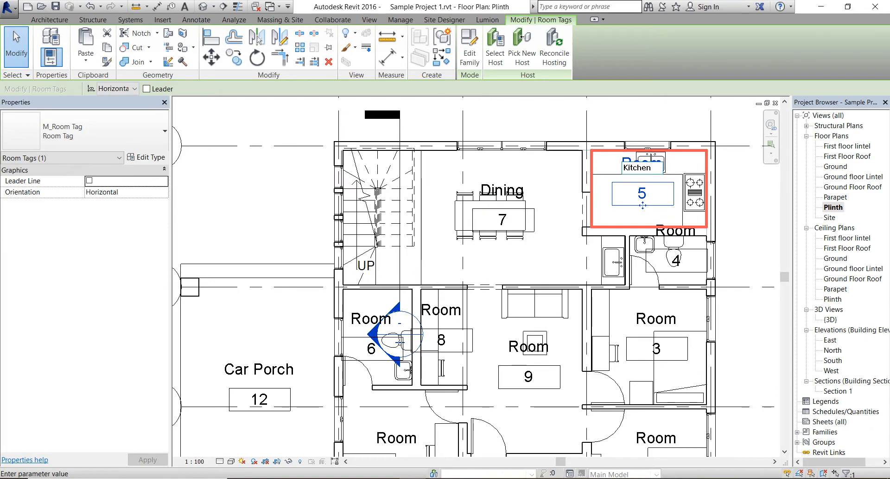
{"action": "left_click", "coordinate": [676, 241]}
{"action": "left_click", "coordinate": [692, 233]}
{"action": "scroll", "coordinate": [691, 236], "scroll_direction": "up", "scroll_amount": 3}
{"action": "left_click", "coordinate": [622, 209]}
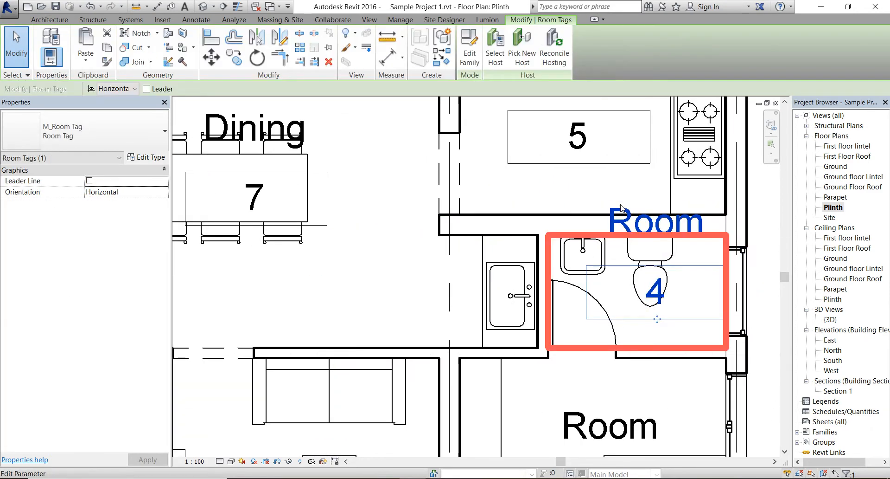
{"action": "left_click", "coordinate": [636, 226]}
{"action": "type", "text": "Bath"}
Step: Rename room 3 as Bedroom and room 8 as Study
{"action": "scroll", "coordinate": [512, 209], "scroll_direction": "down", "scroll_amount": 3}
{"action": "left_click", "coordinate": [561, 320]}
{"action": "left_click", "coordinate": [574, 320]}
{"action": "type", "text": "B"}
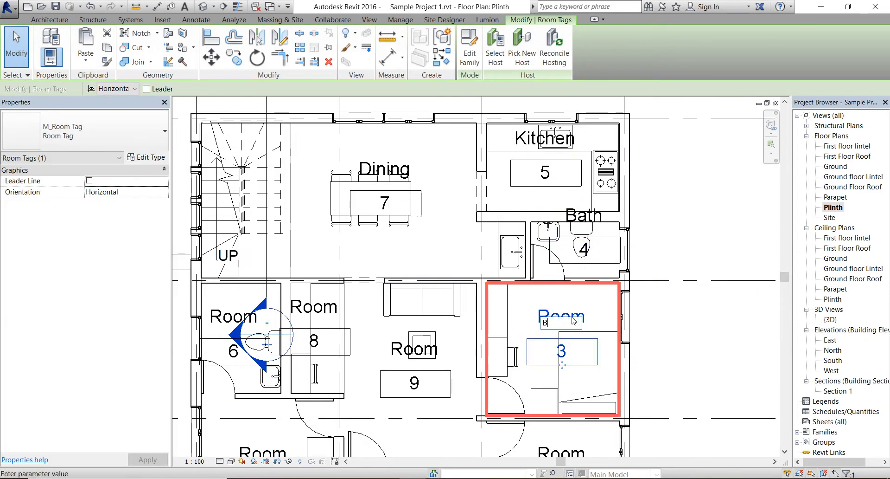
{"action": "left_click", "coordinate": [322, 314]}
{"action": "scroll", "coordinate": [323, 314], "scroll_direction": "down", "scroll_amount": 1}
{"action": "middle_click_drag", "start_coordinate": [323, 313], "coordinate": [394, 269]}
{"action": "type", "text": "Study"}
{"action": "left_click", "coordinate": [543, 356]}
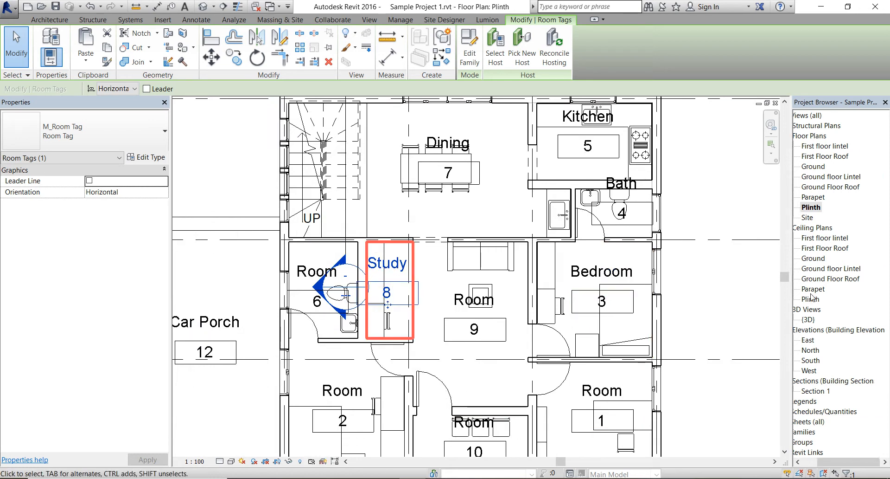
Step: Rename room 6 as Bath and room 2 as Bedroom
{"action": "scroll", "coordinate": [322, 272], "scroll_direction": "down", "scroll_amount": 1}
{"action": "middle_click_drag", "start_coordinate": [322, 271], "coordinate": [506, 272]}
{"action": "double_click", "coordinate": [507, 273]}
{"action": "type", "text": "Bath"}
{"action": "left_click", "coordinate": [532, 379]}
{"action": "double_click", "coordinate": [533, 379]}
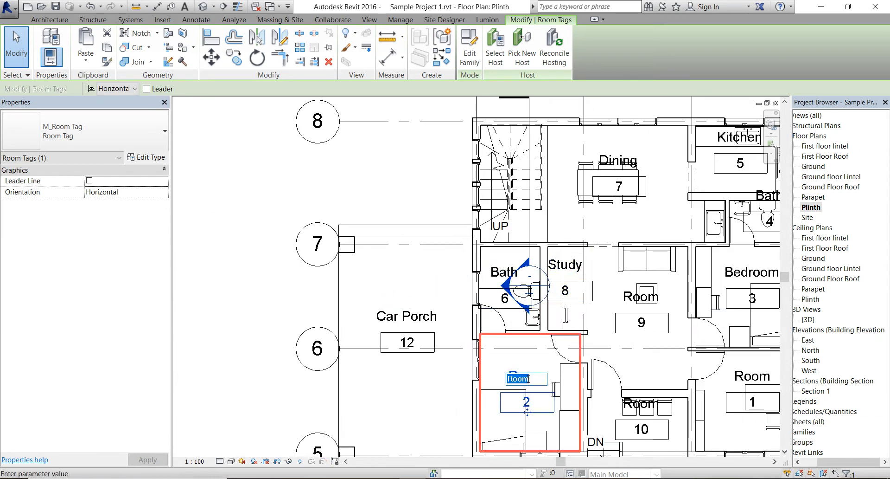
{"action": "type", "text": "Bedroom"}
{"action": "left_click", "coordinate": [616, 378]}
Step: Rename room 1 as Office and room 10 as Sitout
{"action": "scroll", "coordinate": [754, 377], "scroll_direction": "down", "scroll_amount": 1}
{"action": "middle_click_drag", "start_coordinate": [753, 376], "coordinate": [665, 376]}
{"action": "left_click", "coordinate": [665, 377]}
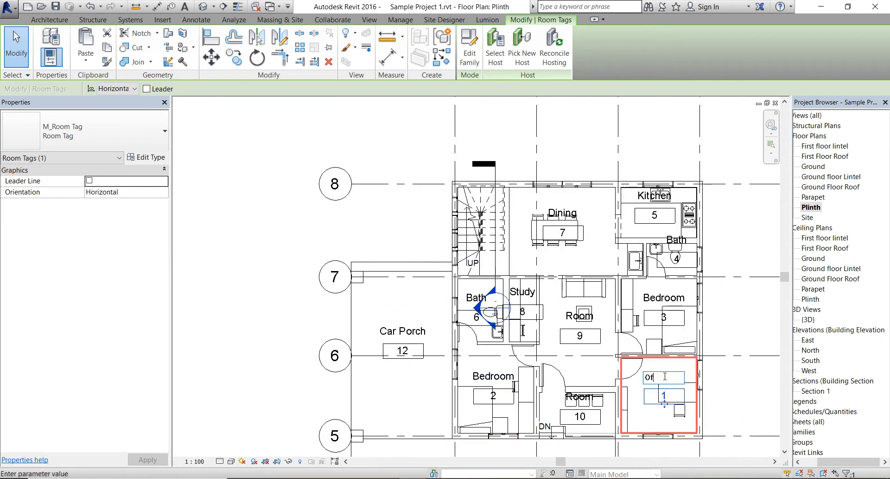
{"action": "left_click", "coordinate": [568, 396]}
{"action": "scroll", "coordinate": [570, 396], "scroll_direction": "up", "scroll_amount": 2}
{"action": "left_click", "coordinate": [599, 400]}
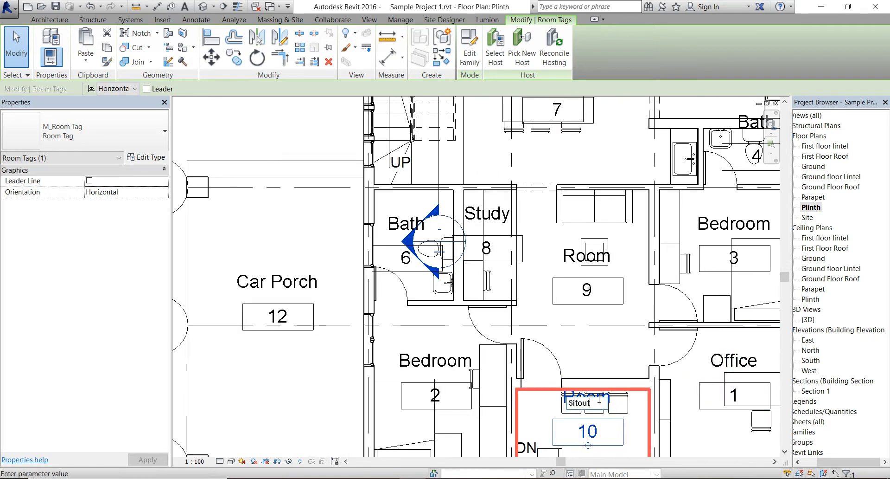
{"action": "left_click", "coordinate": [319, 363]}
{"action": "scroll", "coordinate": [637, 408], "scroll_direction": "down", "scroll_amount": 4}
{"action": "middle_click_drag", "start_coordinate": [717, 348], "coordinate": [709, 394]}
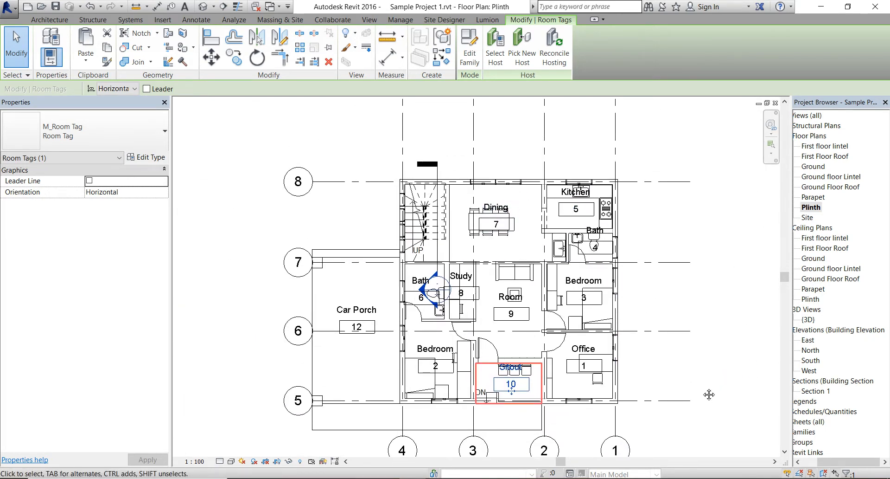
{"action": "left_click", "coordinate": [268, 311]}
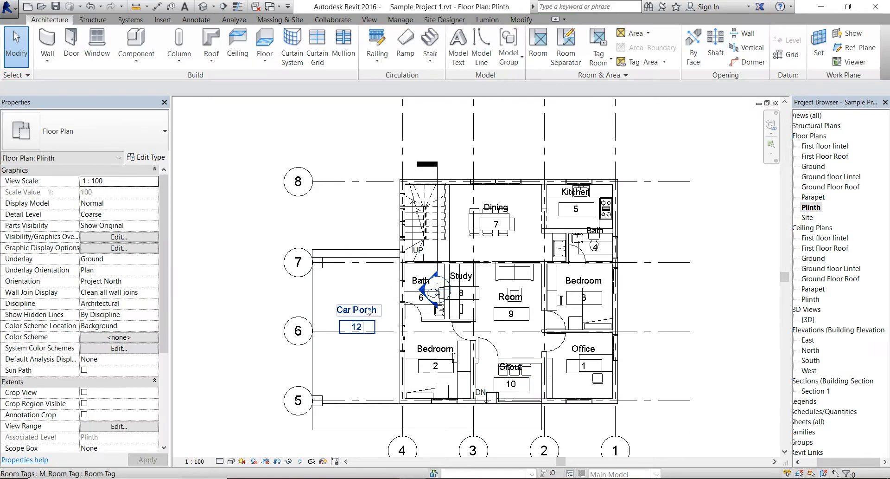
Step: Turn off Show Room Number in the type properties of the Car Porch room tag
{"action": "scroll", "coordinate": [268, 311], "scroll_direction": "up", "scroll_amount": 1}
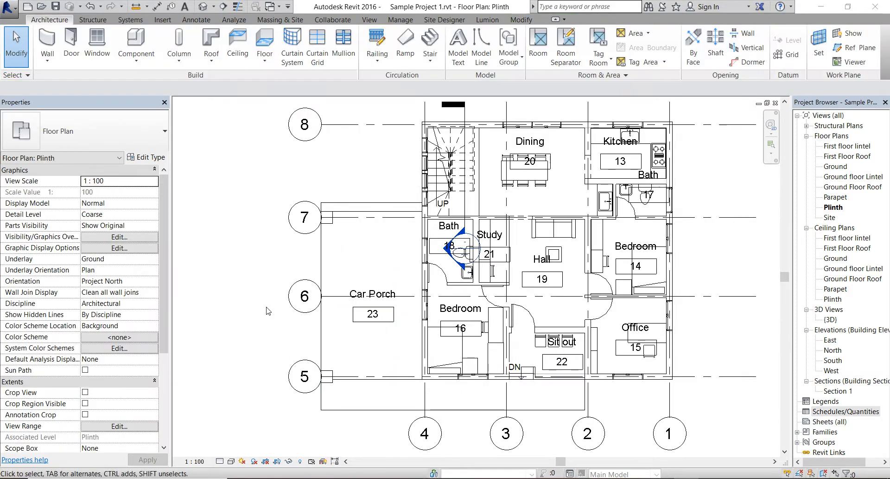
{"action": "left_click", "coordinate": [394, 296]}
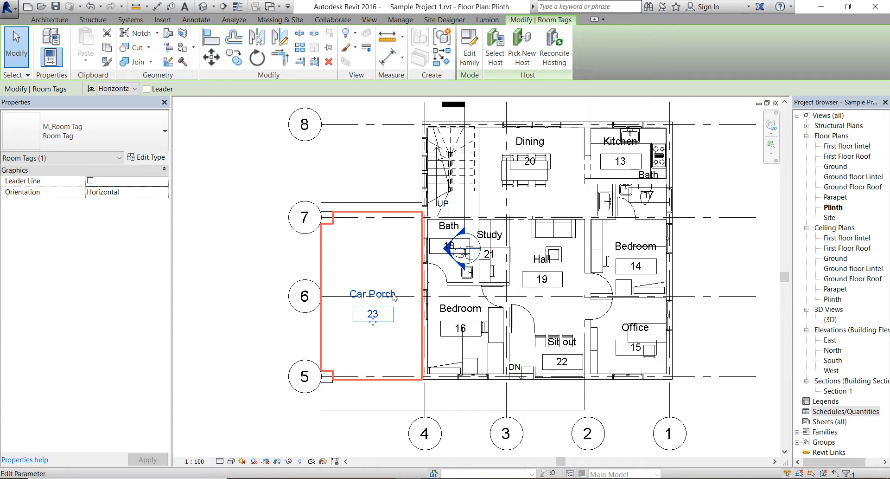
{"action": "left_click", "coordinate": [154, 159]}
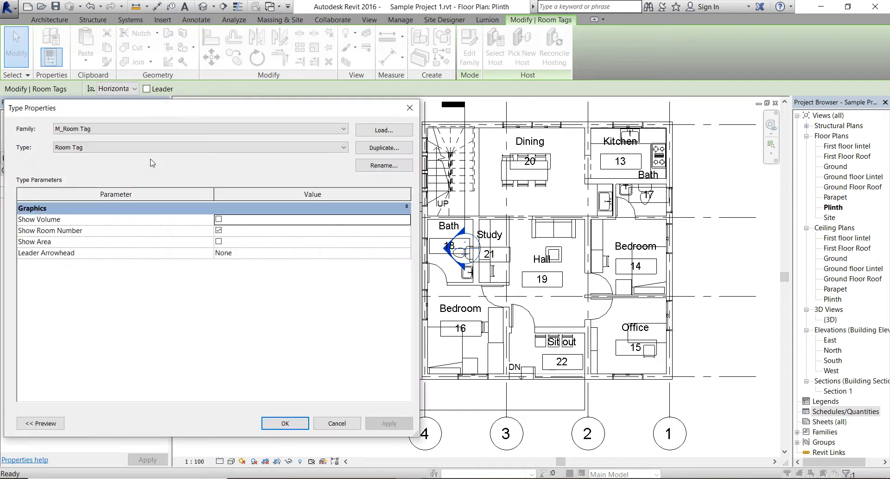
{"action": "left_click", "coordinate": [219, 230]}
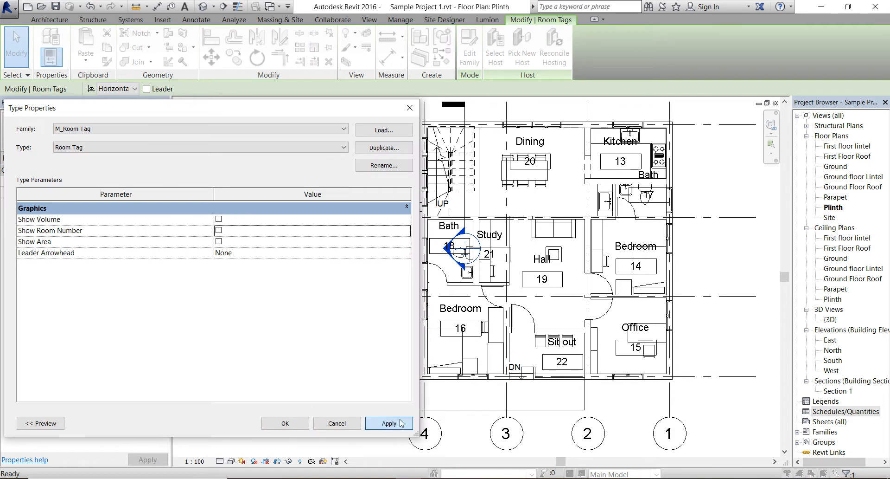
{"action": "left_click", "coordinate": [402, 423]}
{"action": "left_click", "coordinate": [286, 423]}
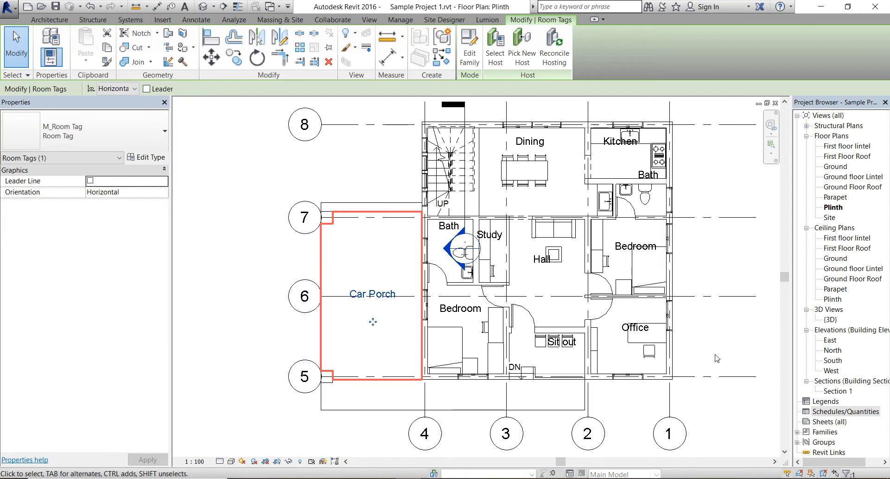
Step: Move the Bath room tag beside the kitchen down so it sits inside its bathroom
{"action": "left_click", "coordinate": [718, 357]}
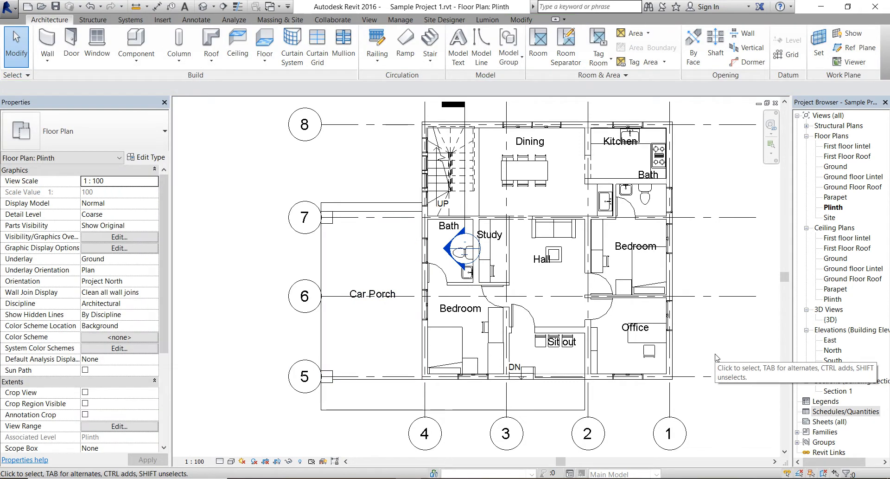
{"action": "left_click", "coordinate": [645, 176]}
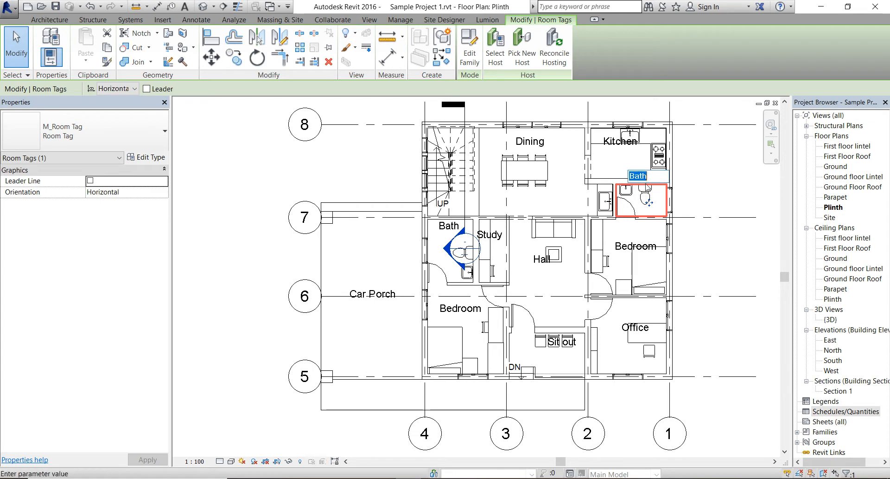
{"action": "left_click", "coordinate": [728, 207]}
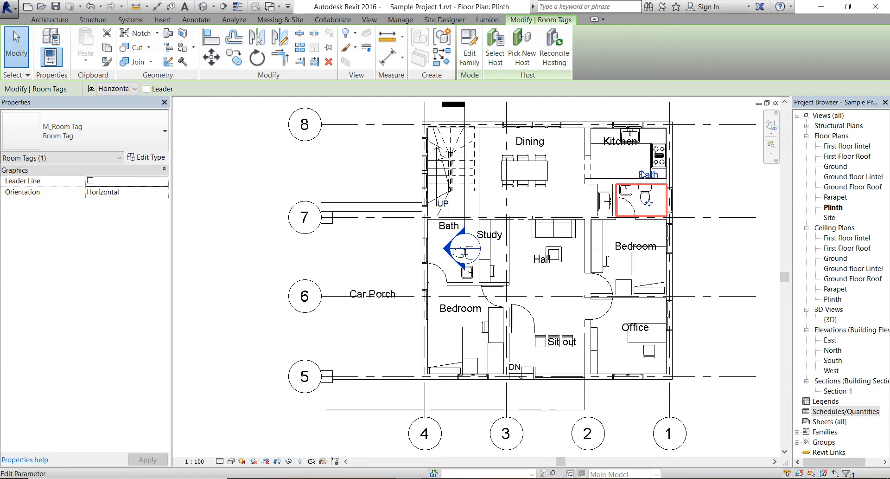
{"action": "left_click_drag", "start_coordinate": [652, 206], "coordinate": [651, 223]}
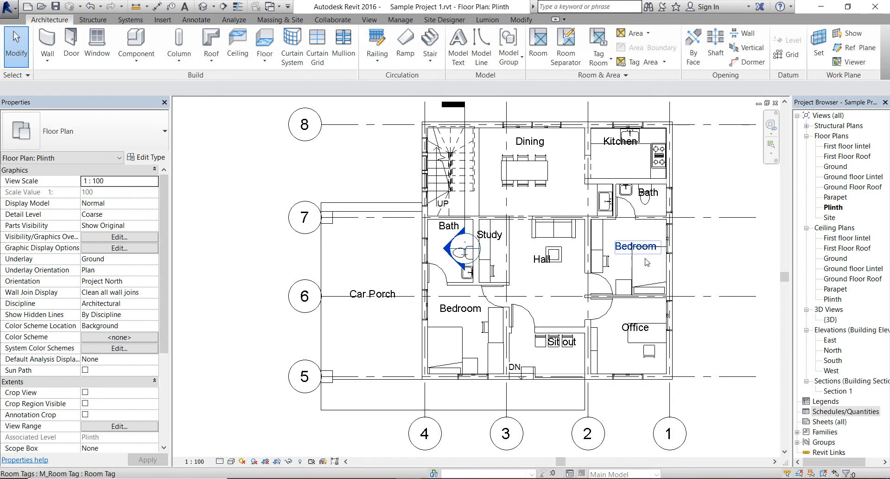
Step: Lower the tag of the Bedroom above the Office and move the Dining tag down onto the dining table
{"action": "left_click", "coordinate": [630, 247]}
{"action": "left_click_drag", "start_coordinate": [636, 275], "coordinate": [634, 290]}
{"action": "left_click", "coordinate": [530, 141]}
{"action": "left_click_drag", "start_coordinate": [529, 173], "coordinate": [527, 197]}
{"action": "left_click", "coordinate": [391, 325]}
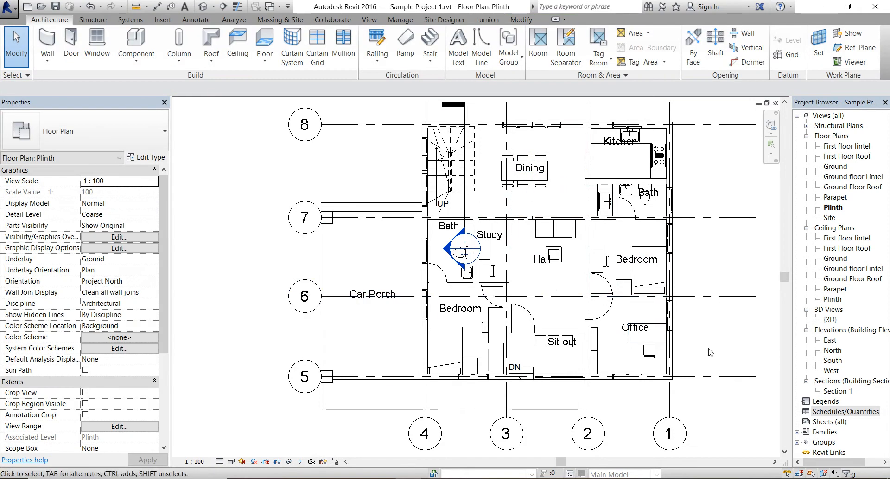
Step: Move the Sit out room tag down, clear of the row of chairs
{"action": "left_click", "coordinate": [569, 347]}
{"action": "left_click_drag", "start_coordinate": [562, 371], "coordinate": [564, 380]}
{"action": "key", "text": "Escape"}
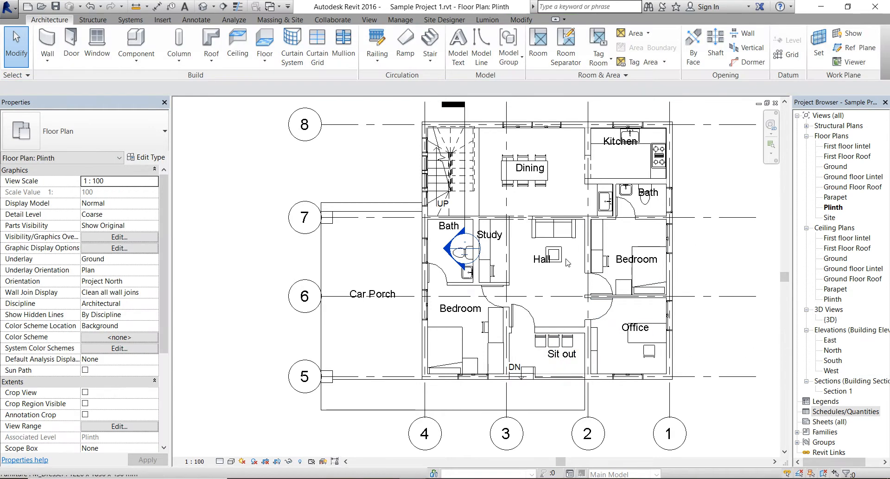
Step: Move the Hall tag below the coffee table and raise the tag of the Bedroom above the Office clear of the bed
{"action": "left_click", "coordinate": [542, 259]}
{"action": "left_click_drag", "start_coordinate": [542, 258], "coordinate": [542, 275]}
{"action": "key", "text": "Escape"}
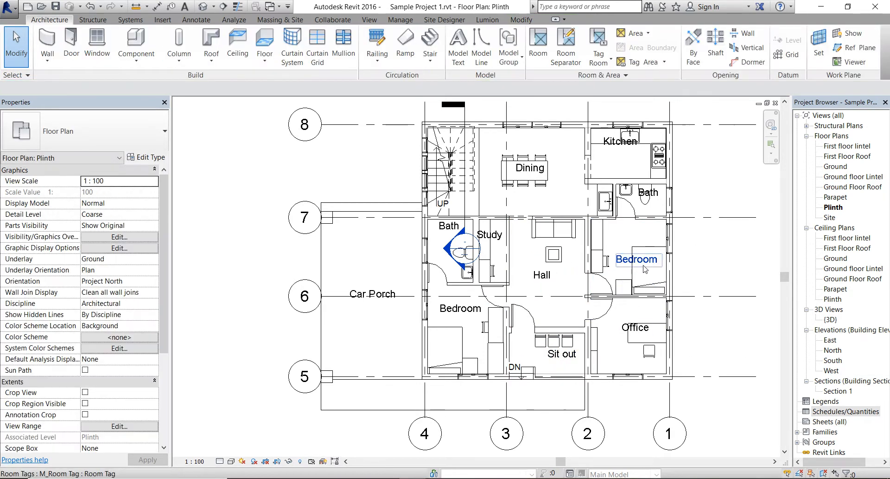
{"action": "mouse_move", "coordinate": [644, 269]}
{"action": "left_mouse_down"}
{"action": "mouse_move", "coordinate": [631, 287]}
{"action": "mouse_move", "coordinate": [637, 269]}
{"action": "left_mouse_up"}
{"action": "key", "text": "Escape"}
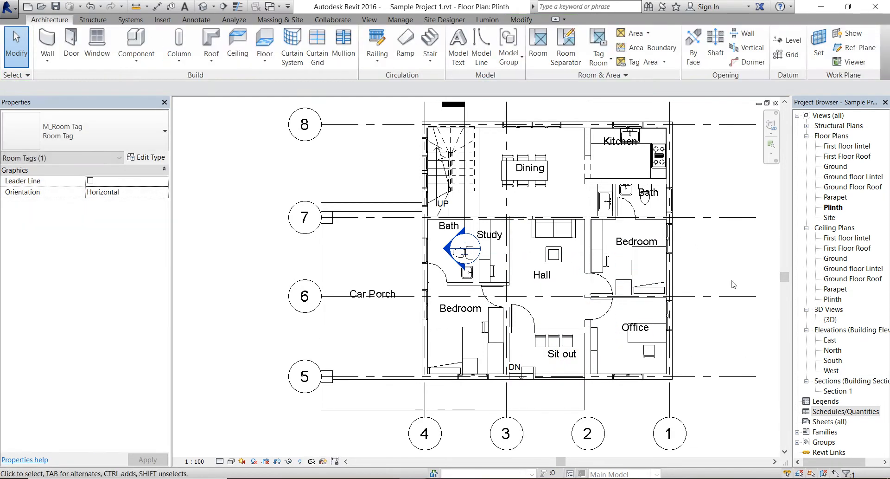
Step: Shorten the upper ends of vertical grids 1 to 4 so their bubbles sit just above the building
{"action": "scroll", "coordinate": [373, 369], "scroll_direction": "down", "scroll_amount": 4}
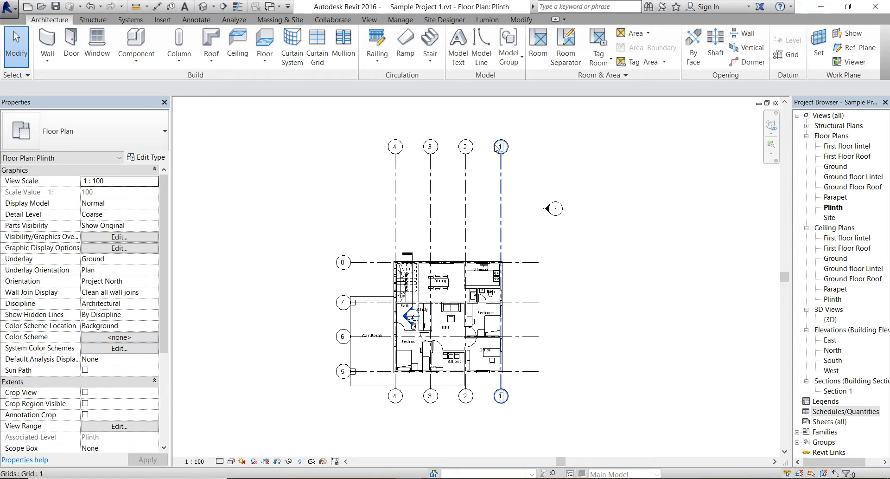
{"action": "scroll", "coordinate": [496, 147], "scroll_direction": "up", "scroll_amount": 2}
{"action": "left_click", "coordinate": [504, 167]}
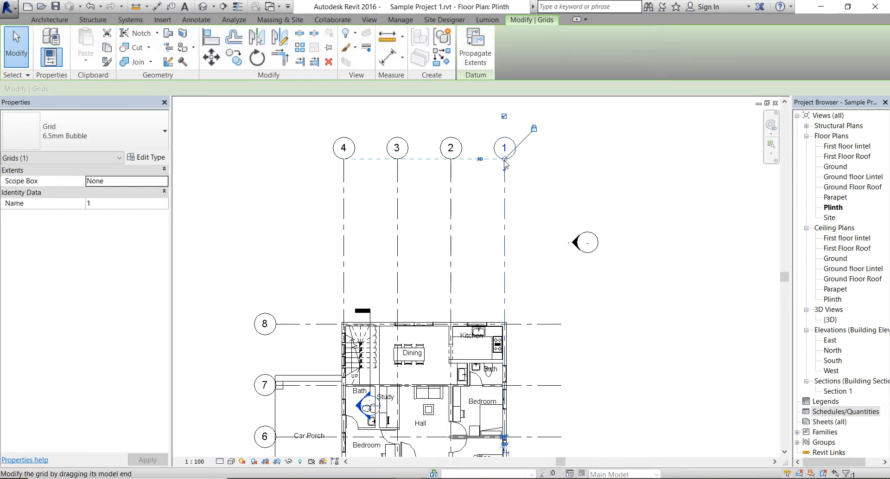
{"action": "left_click_drag", "start_coordinate": [505, 162], "coordinate": [492, 283]}
{"action": "left_click", "coordinate": [581, 176]}
Step: Extend the lower ends of vertical grids 1 to 4 slightly farther below the building
{"action": "scroll", "coordinate": [581, 176], "scroll_direction": "down", "scroll_amount": 2}
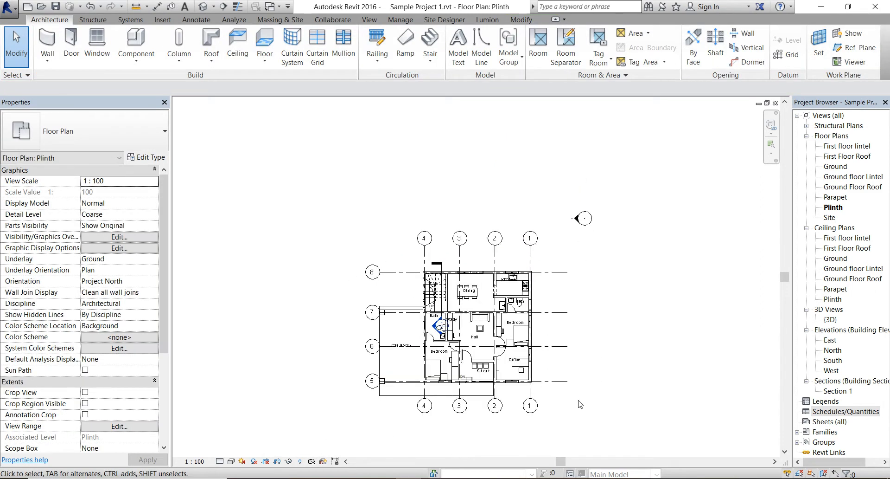
{"action": "left_click", "coordinate": [530, 401]}
{"action": "left_click_drag", "start_coordinate": [531, 402], "coordinate": [531, 409]}
{"action": "left_click", "coordinate": [626, 416]}
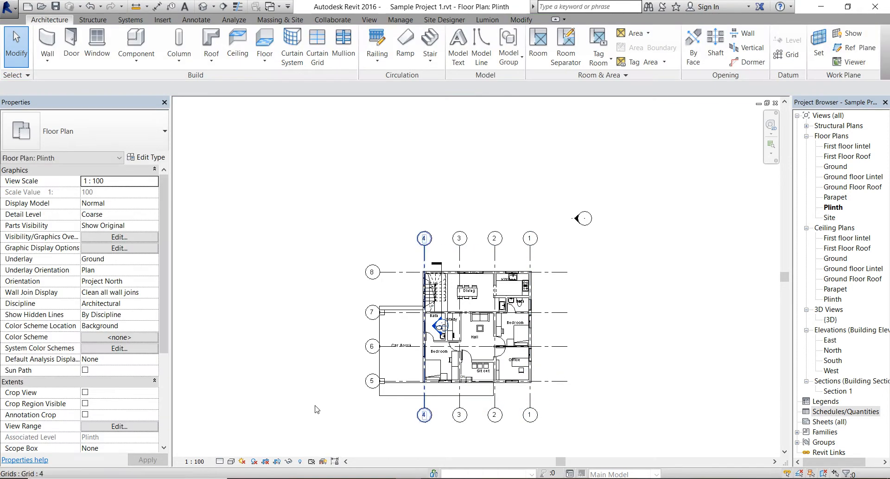
Step: Extend the car porch ends of horizontal grids 5 to 8 outward, clear of the porch edge
{"action": "scroll", "coordinate": [283, 385], "scroll_direction": "up", "scroll_amount": 2}
{"action": "left_click", "coordinate": [406, 383]}
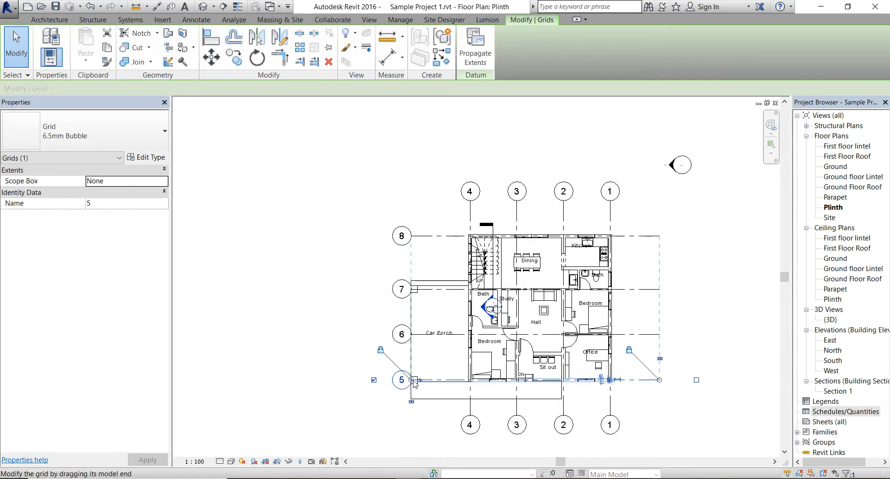
{"action": "left_click_drag", "start_coordinate": [413, 381], "coordinate": [371, 379]}
{"action": "left_click", "coordinate": [416, 424]}
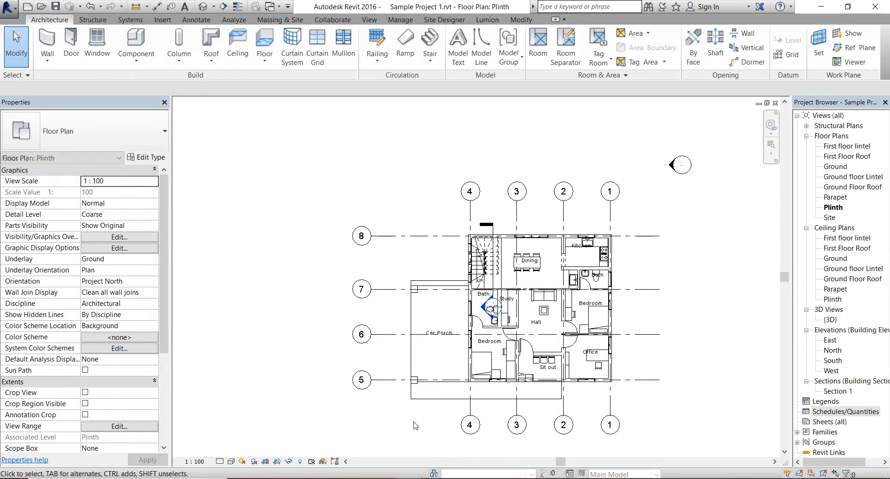
Step: Create a similar vertical grid line through the outer car porch columns, ending level with the other upper bubbles
{"action": "right_click", "coordinate": [390, 381]}
{"action": "left_click", "coordinate": [476, 232]}
{"action": "scroll", "coordinate": [409, 390], "scroll_direction": "up", "scroll_amount": 4}
{"action": "left_click", "coordinate": [429, 365]}
{"action": "scroll", "coordinate": [434, 346], "scroll_direction": "down", "scroll_amount": 4}
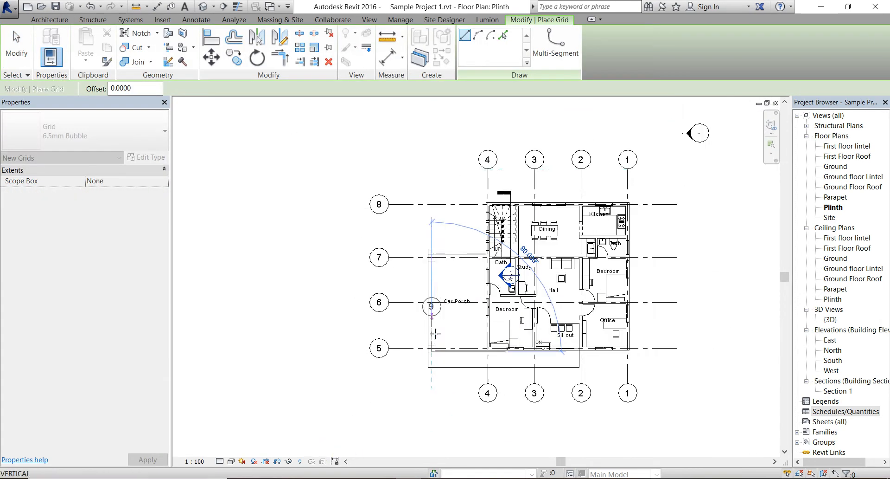
{"action": "left_click", "coordinate": [432, 169]}
{"action": "key", "text": "Escape"}
Step: Extend the lower end of grid 9 in line with the other vertical grids and show its bubble there
{"action": "scroll", "coordinate": [408, 371], "scroll_direction": "up", "scroll_amount": 2}
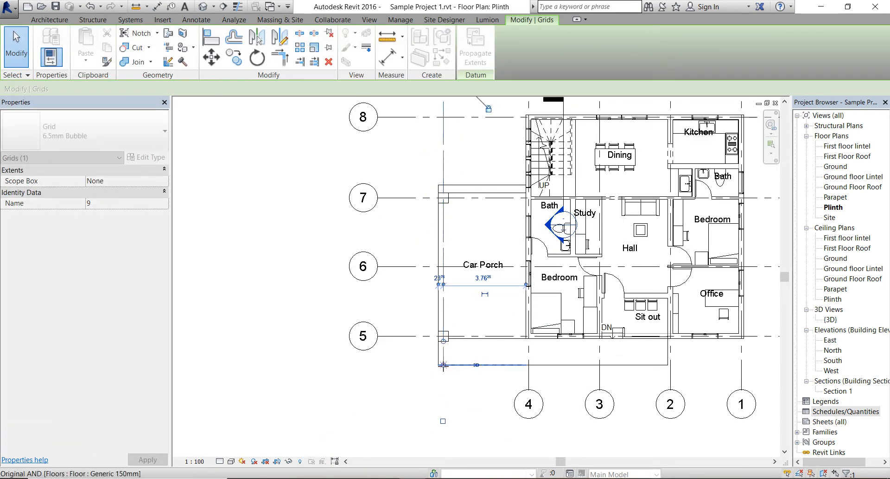
{"action": "left_click_drag", "start_coordinate": [444, 365], "coordinate": [443, 390]}
{"action": "left_click", "coordinate": [442, 444]}
{"action": "left_click", "coordinate": [475, 436]}
Step: Show grid bubbles at the east ends of horizontal grids 5, 6, 7 and 8
{"action": "scroll", "coordinate": [478, 435], "scroll_direction": "down", "scroll_amount": 3}
{"action": "scroll", "coordinate": [686, 366], "scroll_direction": "up", "scroll_amount": 1}
{"action": "left_click", "coordinate": [627, 392]}
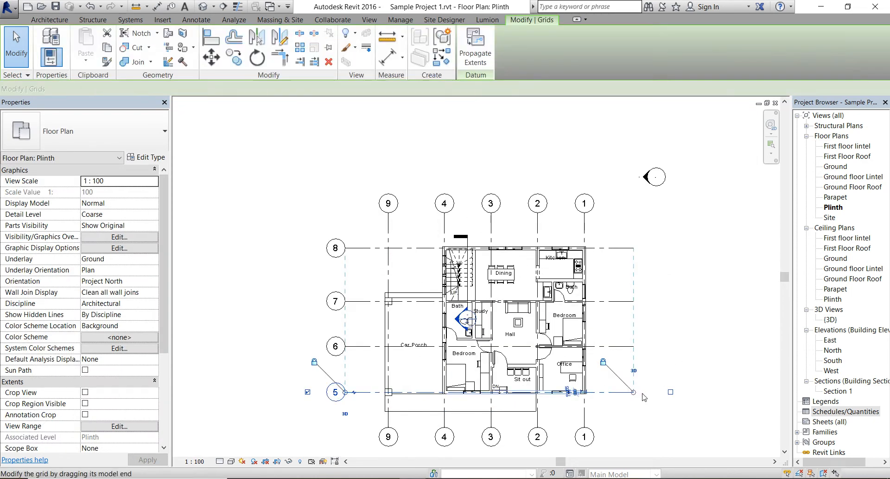
{"action": "left_click", "coordinate": [670, 392]}
{"action": "left_click", "coordinate": [634, 347]}
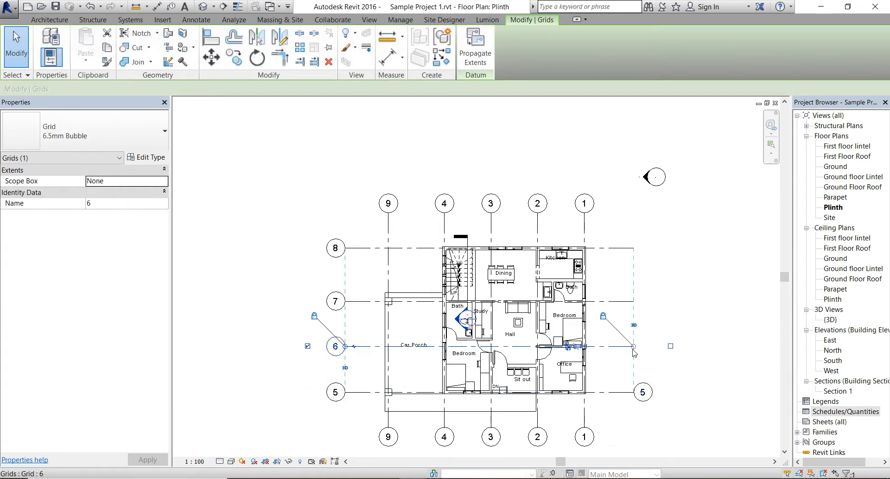
{"action": "left_click", "coordinate": [670, 346]}
{"action": "left_click", "coordinate": [628, 301]}
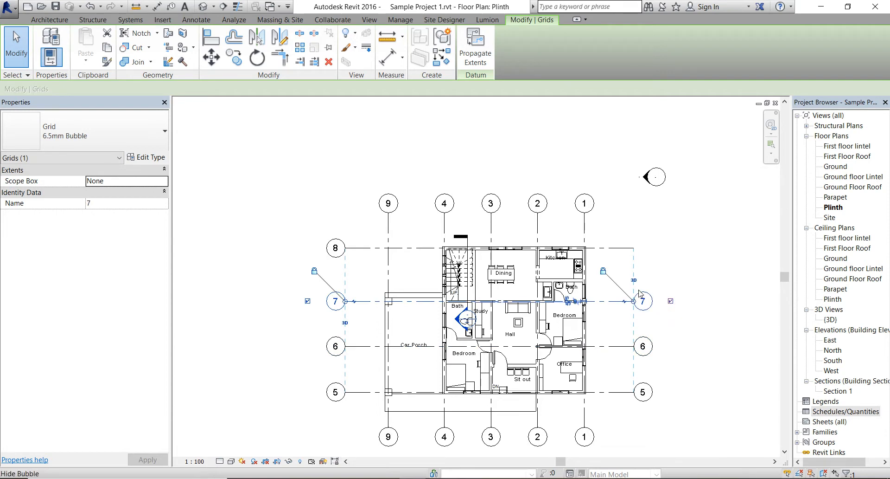
{"action": "left_click", "coordinate": [635, 248]}
{"action": "left_click", "coordinate": [671, 249]}
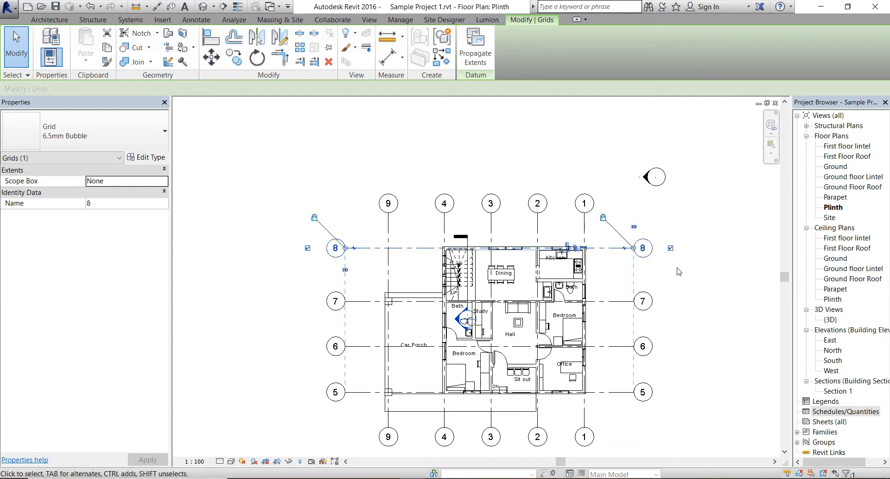
Step: Shorten the east ends of horizontal grids 5 to 8 to bring their bubbles closer to the building
{"action": "scroll", "coordinate": [673, 274], "scroll_direction": "down", "scroll_amount": 2}
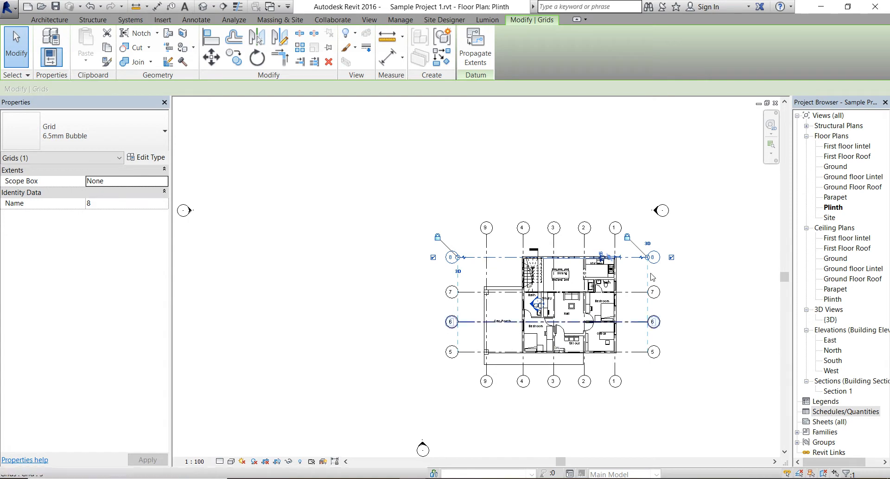
{"action": "left_click_drag", "start_coordinate": [650, 260], "coordinate": [642, 264]}
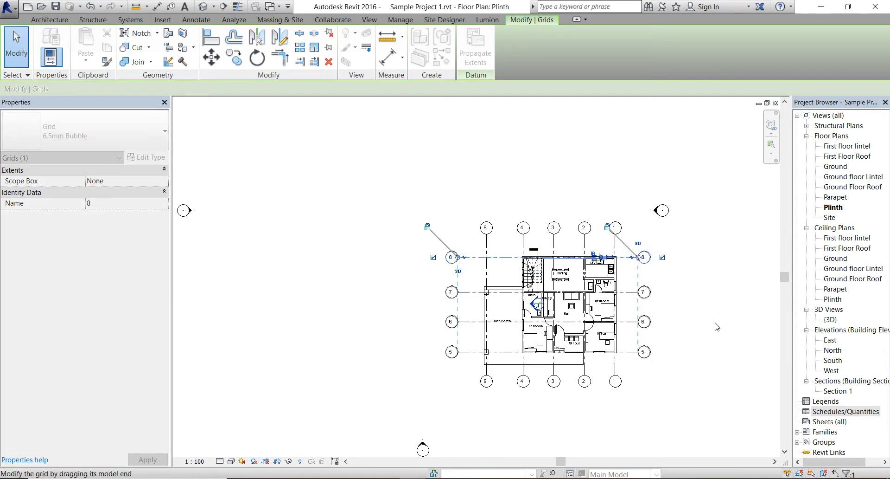
{"action": "left_click", "coordinate": [677, 343]}
{"action": "scroll", "coordinate": [677, 343], "scroll_direction": "up", "scroll_amount": 2}
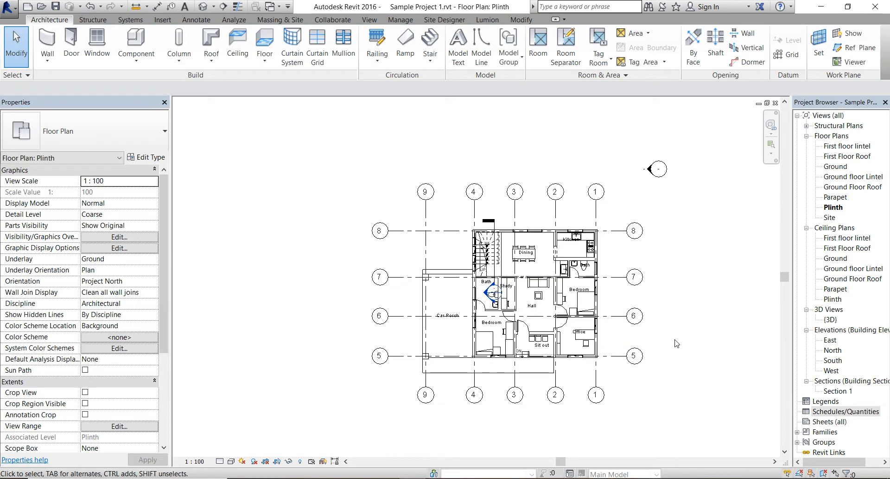
Step: Move the elevation marker above the plan so it is centred over the building
{"action": "scroll", "coordinate": [614, 324], "scroll_direction": "down", "scroll_amount": 3}
{"action": "left_click_drag", "start_coordinate": [483, 133], "coordinate": [557, 174]}
{"action": "left_click", "coordinate": [211, 58]}
{"action": "left_click", "coordinate": [512, 146]}
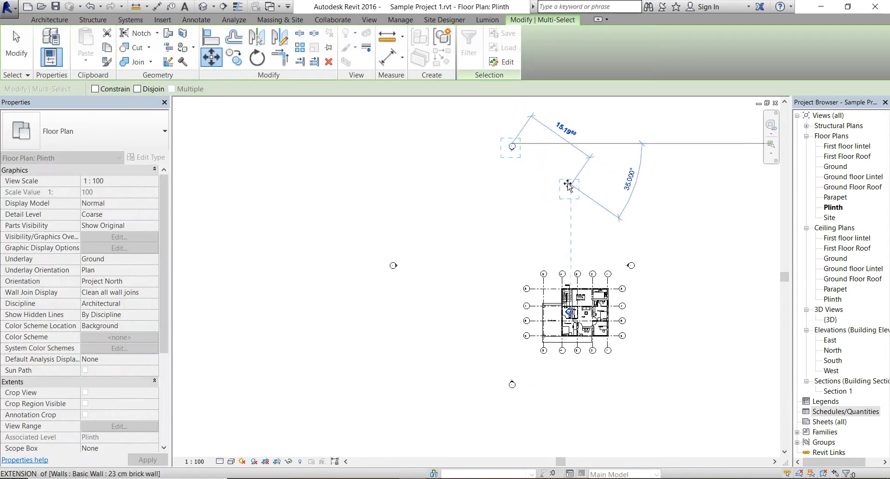
Step: Move the elevation marker below the plan horizontally so it is centred under the building
{"action": "scroll", "coordinate": [644, 358], "scroll_direction": "up", "scroll_amount": 2}
{"action": "left_click_drag", "start_coordinate": [464, 441], "coordinate": [388, 385]}
{"action": "left_click", "coordinate": [211, 58]}
{"action": "left_click", "coordinate": [417, 415]}
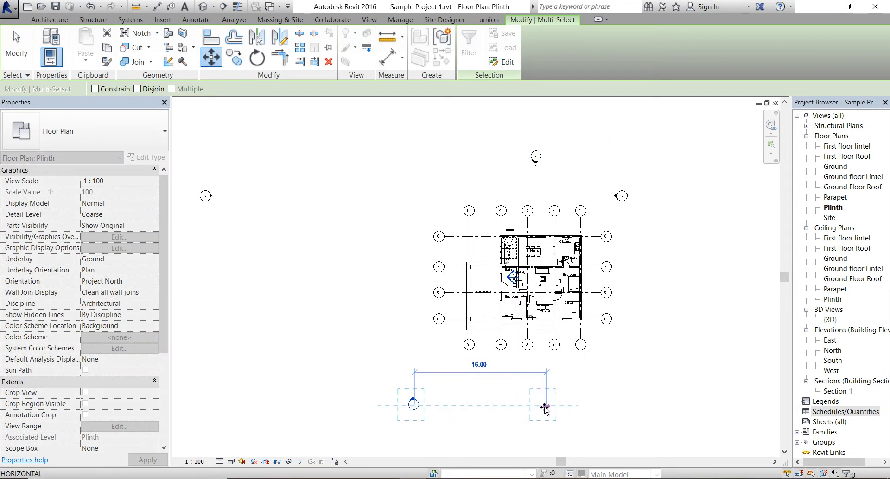
{"action": "left_click", "coordinate": [540, 415]}
{"action": "left_click", "coordinate": [643, 387]}
{"action": "scroll", "coordinate": [644, 388], "scroll_direction": "down", "scroll_amount": 1}
Step: Select both side elevation markers and move them together down and to the east, level with the building
{"action": "middle_click_drag", "start_coordinate": [601, 376], "coordinate": [569, 340]}
{"action": "left_click_drag", "start_coordinate": [251, 187], "coordinate": [322, 224]}
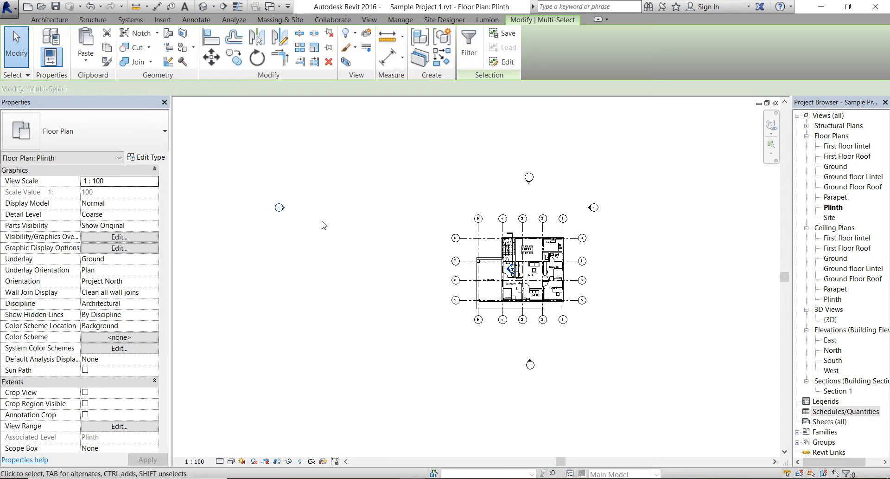
{"action": "left_click_drag", "start_coordinate": [587, 189], "coordinate": [609, 223], "text": "ctrl"}
{"action": "left_click", "coordinate": [211, 58]}
{"action": "left_click", "coordinate": [394, 210]}
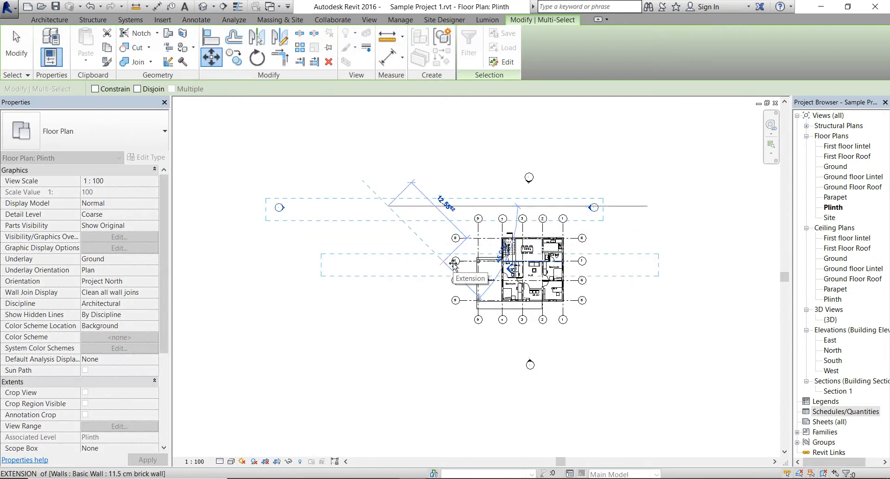
{"action": "left_click", "coordinate": [450, 266]}
{"action": "left_click", "coordinate": [658, 362]}
Step: Move the west side elevation marker horizontally closer to the car porch
{"action": "scroll", "coordinate": [709, 287], "scroll_direction": "up", "scroll_amount": 1}
{"action": "left_click_drag", "start_coordinate": [266, 238], "coordinate": [302, 280]}
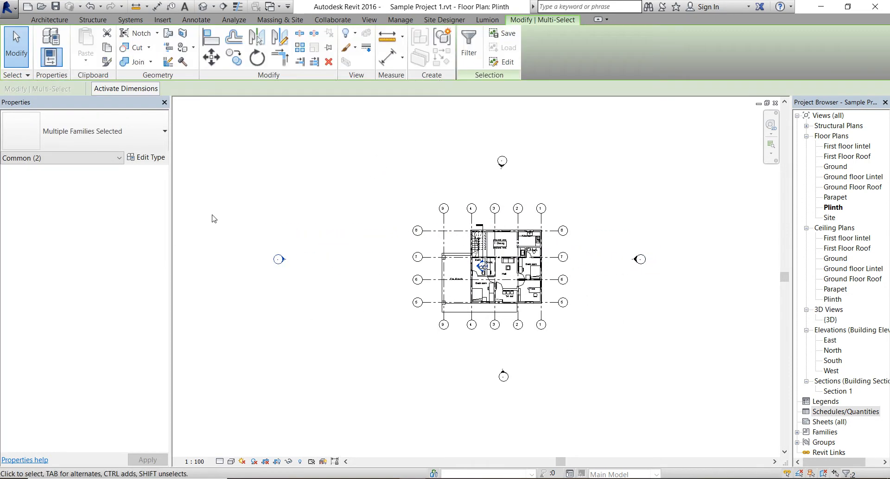
{"action": "left_click", "coordinate": [211, 57]}
{"action": "left_click", "coordinate": [277, 276]}
{"action": "left_click", "coordinate": [385, 277]}
Step: Move the east side elevation marker closer to the building, matching the spacing on the opposite side
{"action": "left_click_drag", "start_coordinate": [668, 292], "coordinate": [621, 237]}
{"action": "left_click", "coordinate": [211, 57]}
{"action": "left_click", "coordinate": [649, 289]}
{"action": "scroll", "coordinate": [515, 372], "scroll_direction": "up", "scroll_amount": 2}
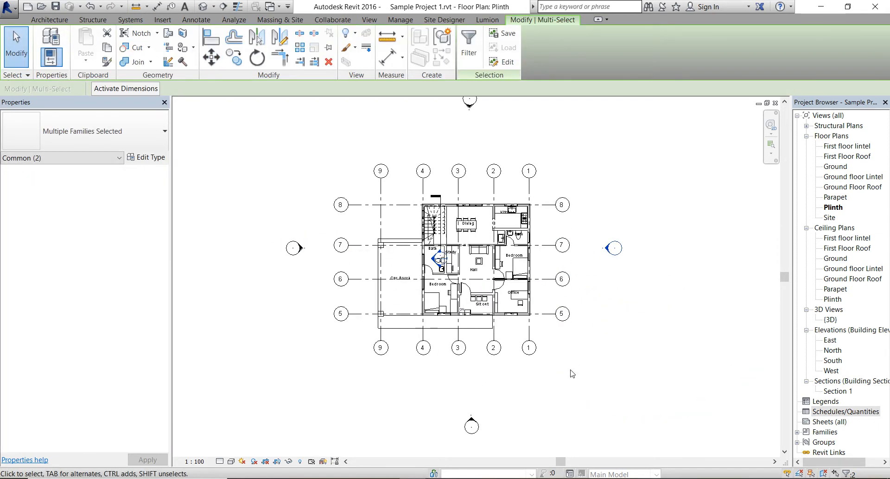
{"action": "left_click", "coordinate": [214, 397]}
Step: Stretch the section line through the Bath so its head lies below the building and grid bubbles
{"action": "scroll", "coordinate": [308, 325], "scroll_direction": "up", "scroll_amount": 1}
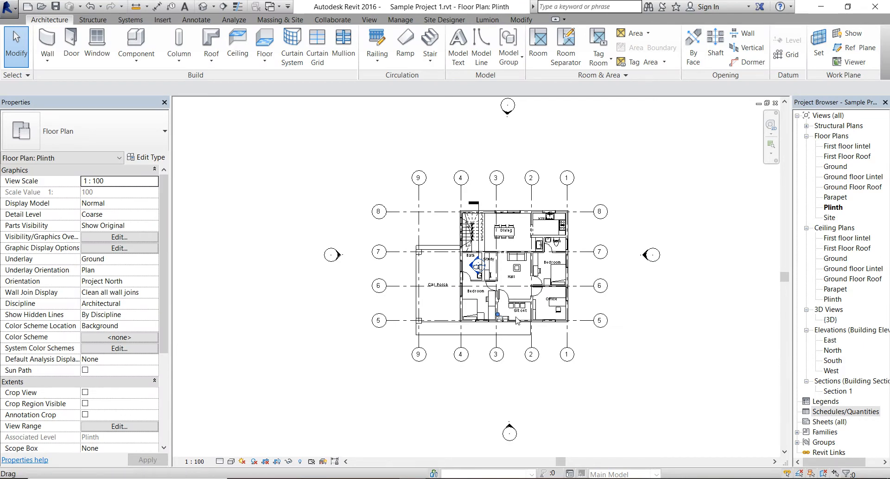
{"action": "left_click", "coordinate": [477, 231]}
{"action": "left_click_drag", "start_coordinate": [478, 258], "coordinate": [479, 358]}
{"action": "left_click", "coordinate": [619, 376]}
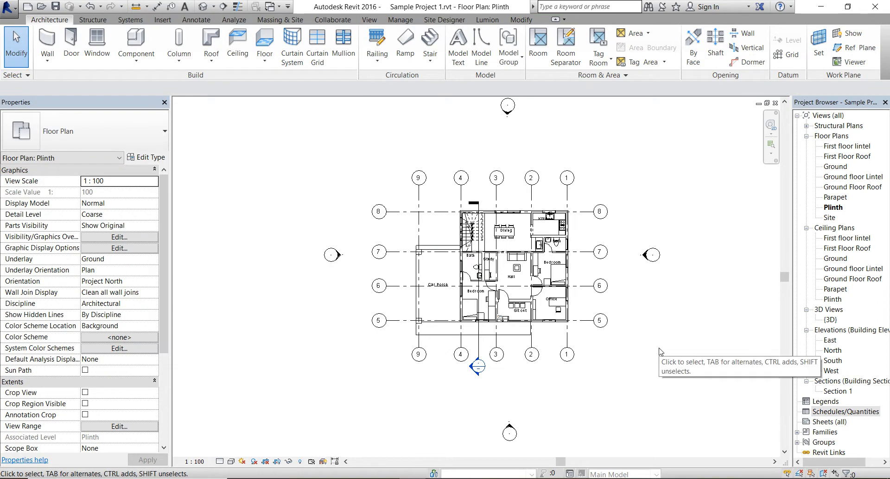
Step: Review the name-based color scheme for the Rooms category, including the color assigned to Bath, without changing it
{"action": "scroll", "coordinate": [488, 244], "scroll_direction": "up", "scroll_amount": 2}
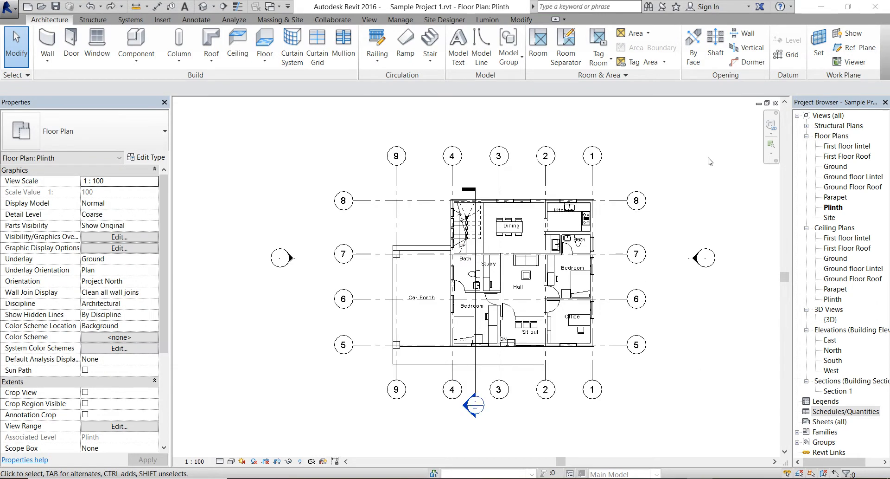
{"action": "left_click", "coordinate": [580, 75]}
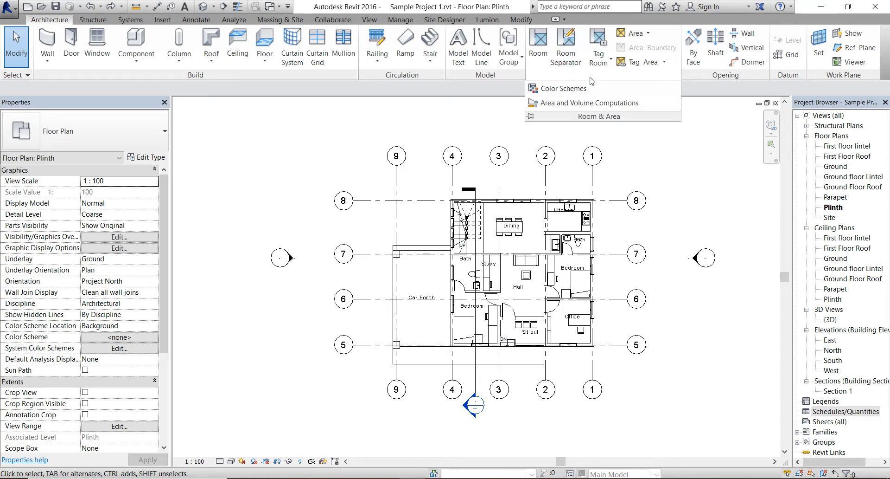
{"action": "left_click", "coordinate": [564, 89]}
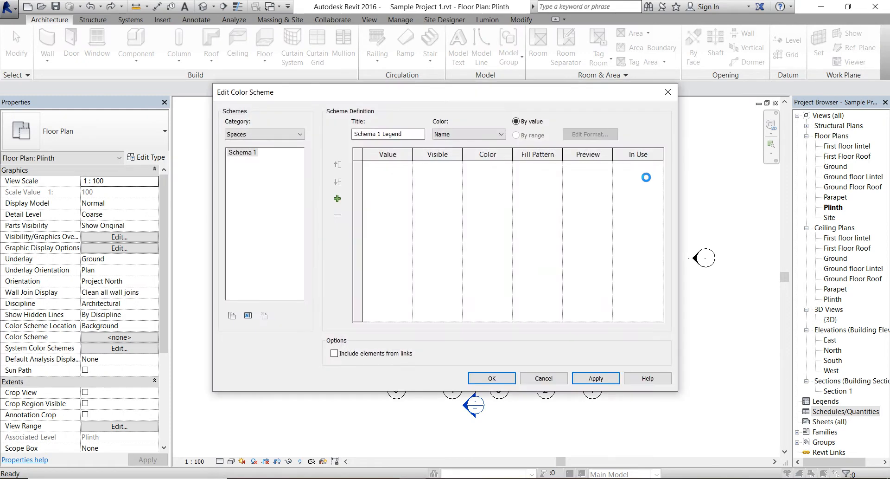
{"action": "left_click", "coordinate": [294, 137]}
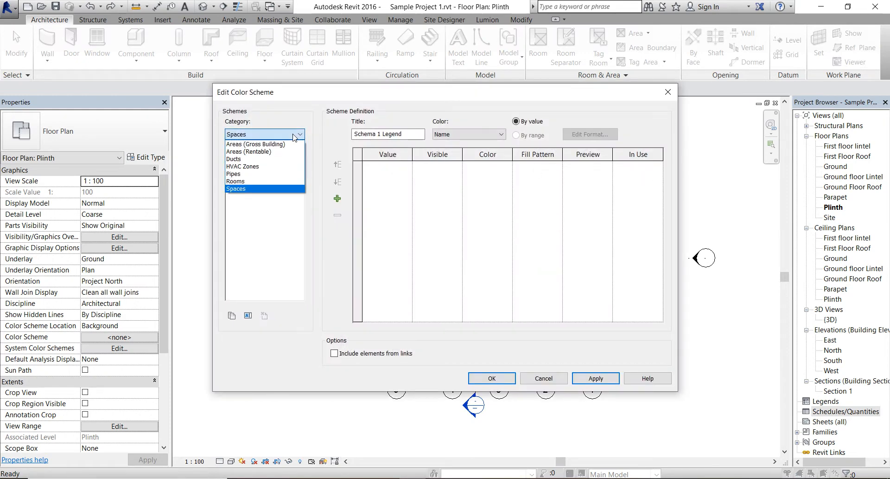
{"action": "left_click", "coordinate": [265, 181]}
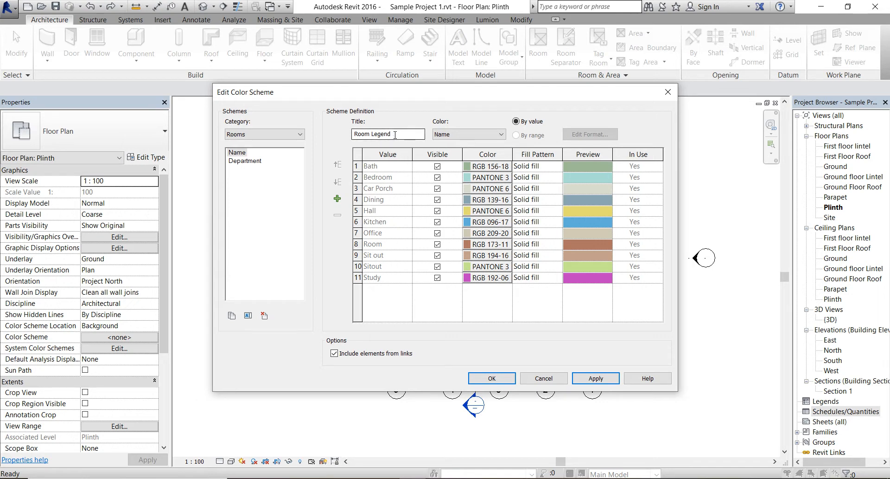
{"action": "left_click", "coordinate": [498, 169]}
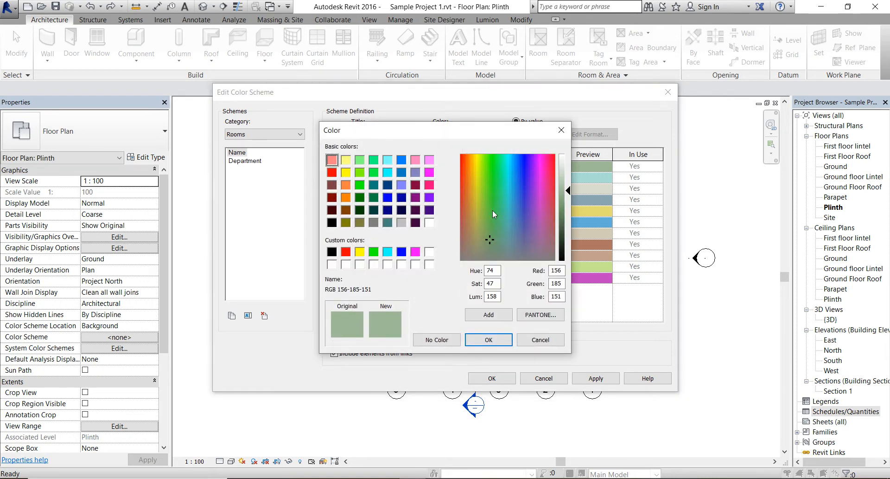
{"action": "left_click", "coordinate": [533, 342]}
{"action": "left_click", "coordinate": [493, 378]}
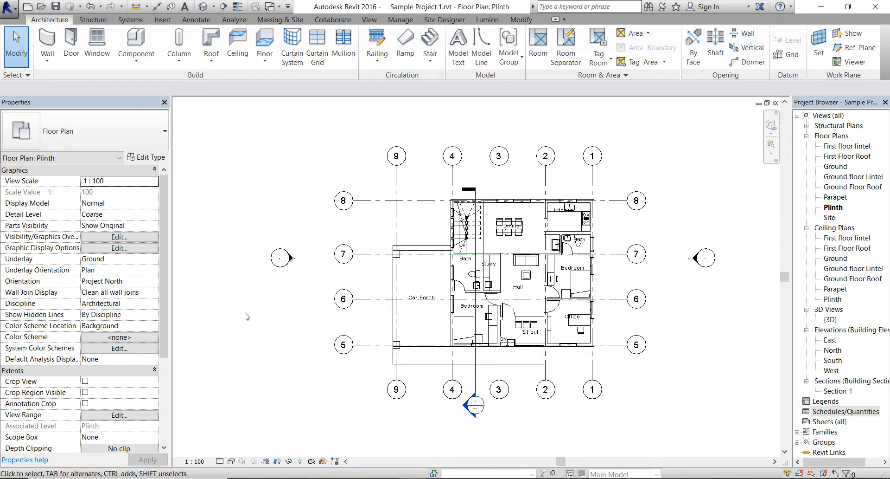
Step: Try to apply the Rooms color scheme based on Name to the Plinth floor plan view
{"action": "left_click", "coordinate": [123, 340]}
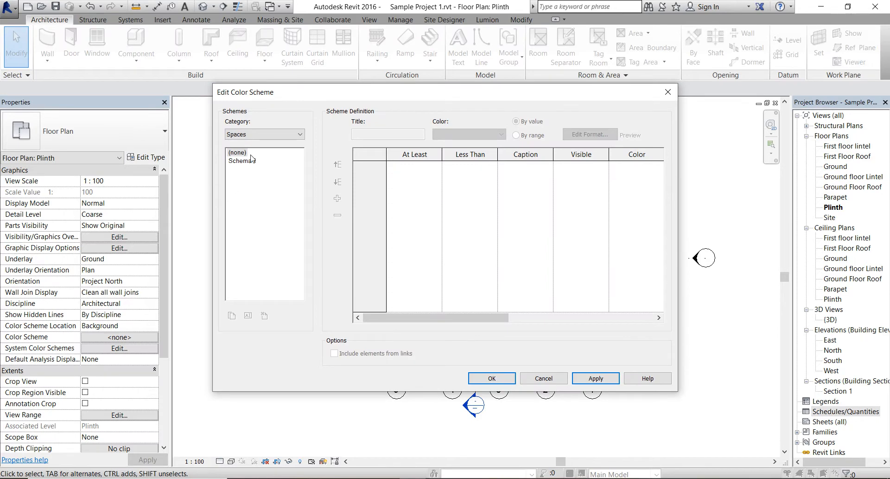
{"action": "left_click", "coordinate": [251, 162]}
{"action": "left_click", "coordinate": [255, 137]}
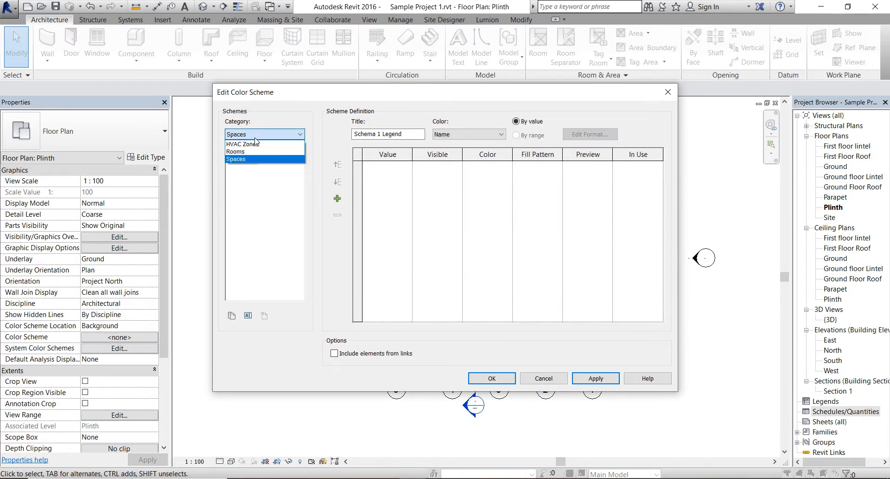
{"action": "left_click", "coordinate": [249, 151]}
{"action": "left_click", "coordinate": [256, 170]}
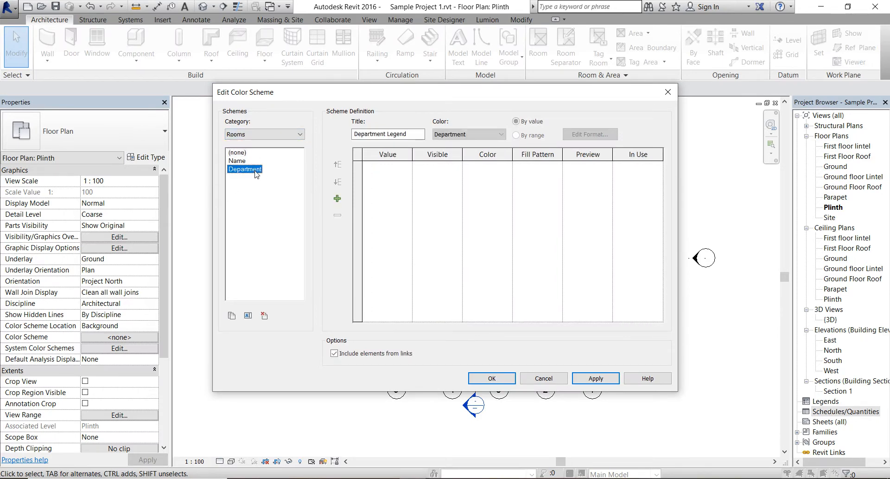
{"action": "left_click", "coordinate": [237, 161]}
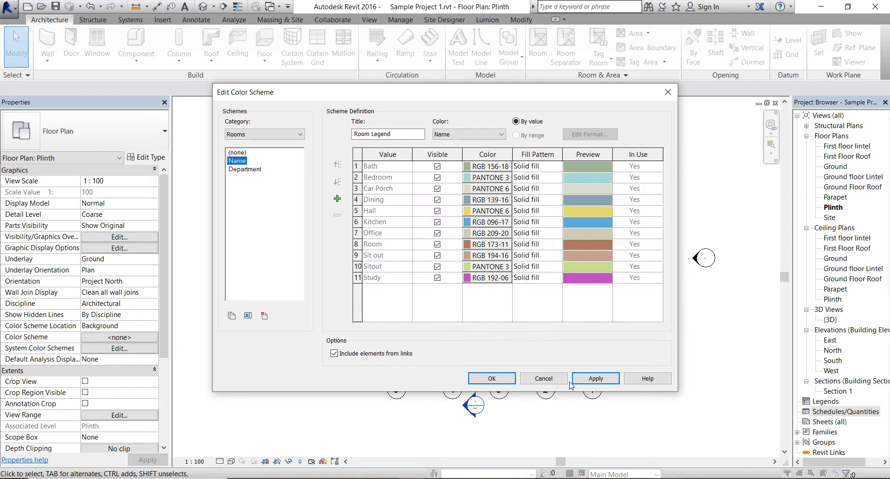
{"action": "left_click", "coordinate": [595, 378]}
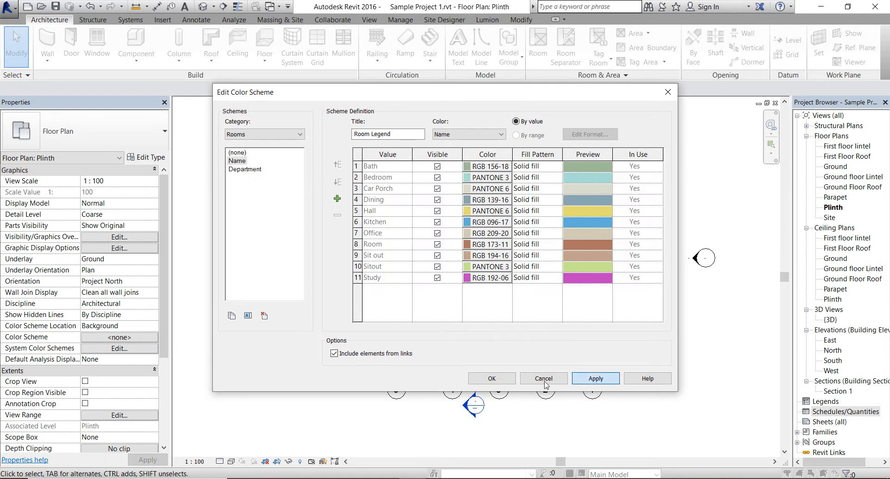
{"action": "left_click", "coordinate": [491, 379]}
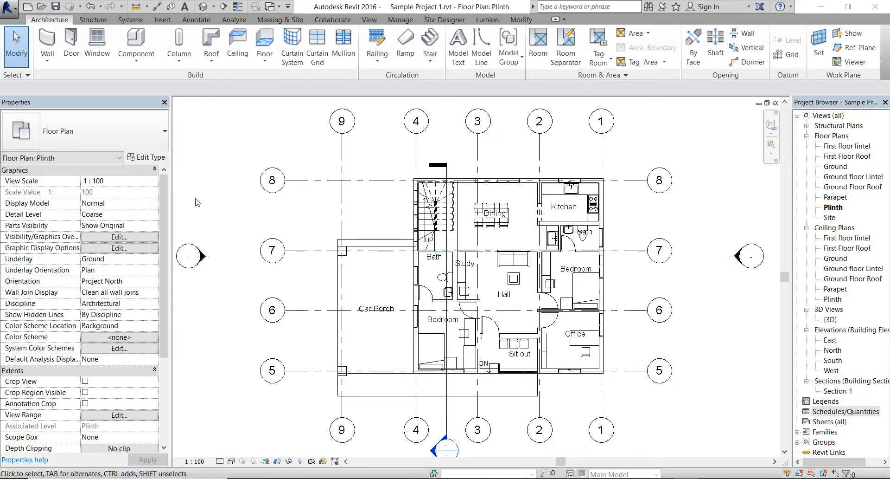
Step: Add an aligned dimension chain across grids 9, 4, 3, 2 and 1 just above the building
{"action": "left_click", "coordinate": [185, 66]}
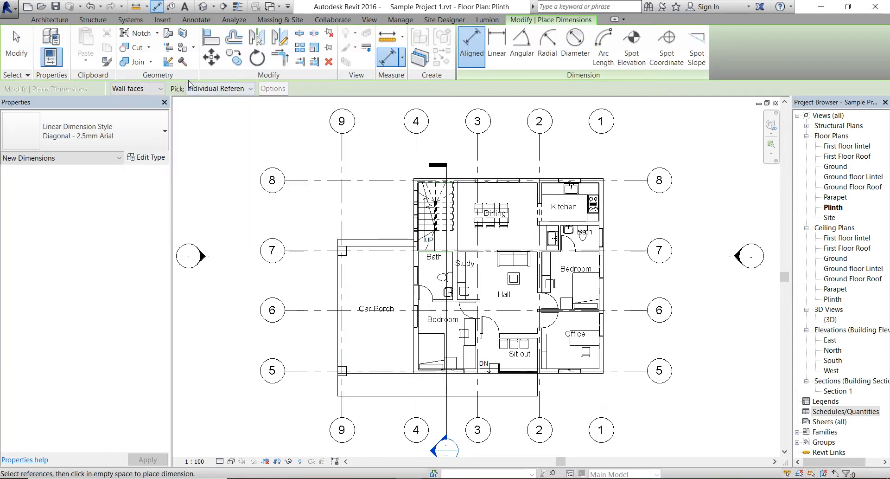
{"action": "left_click", "coordinate": [342, 163]}
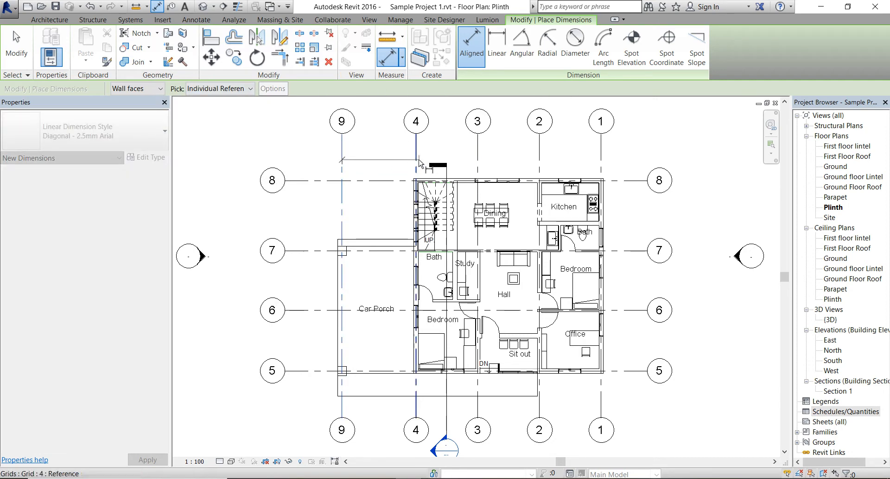
{"action": "left_click", "coordinate": [416, 160]}
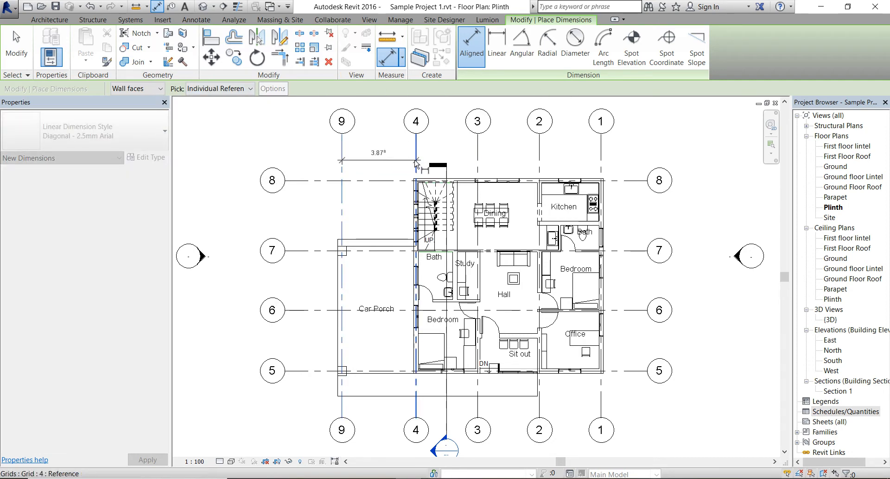
{"action": "left_click", "coordinate": [478, 163]}
{"action": "left_click", "coordinate": [540, 165]}
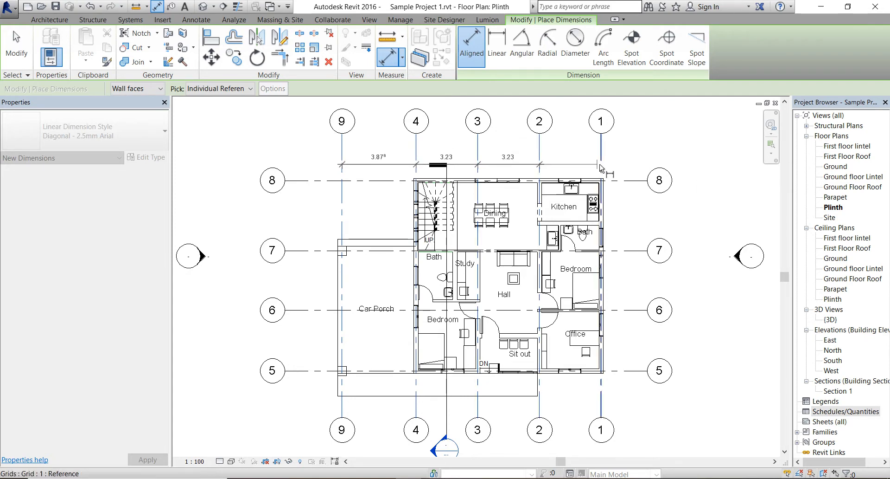
{"action": "left_click", "coordinate": [601, 167]}
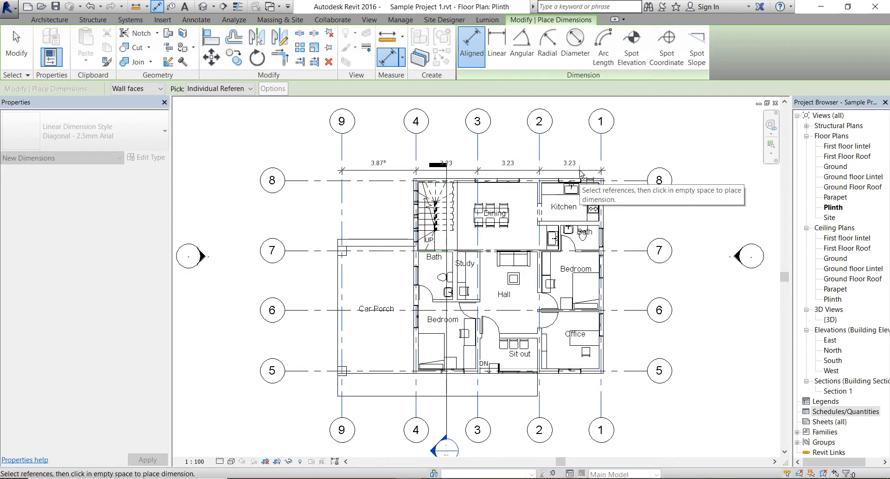
{"action": "left_click", "coordinate": [581, 174]}
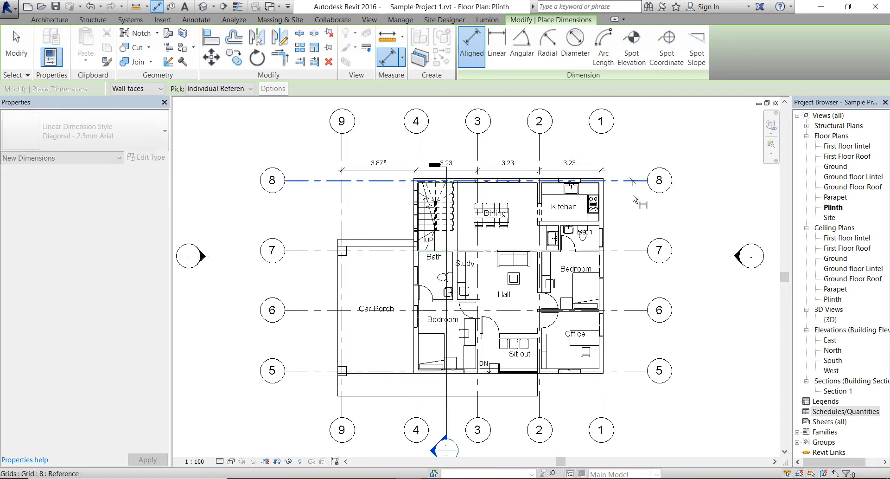
Step: Add an aligned dimension chain through grids 8, 7, 6 and 5 along the east side of the building
{"action": "left_click", "coordinate": [631, 181]}
{"action": "left_click", "coordinate": [632, 251]}
{"action": "left_click", "coordinate": [637, 310]}
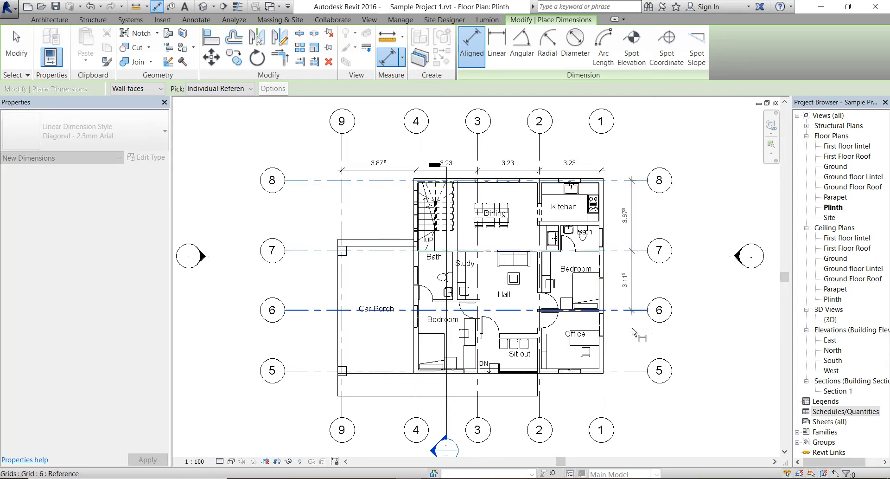
{"action": "left_click", "coordinate": [638, 371]}
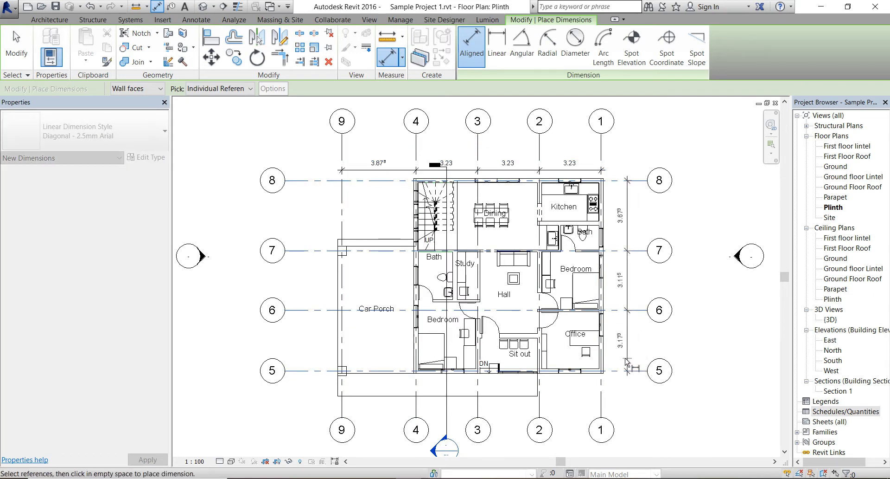
{"action": "left_click", "coordinate": [625, 353]}
Step: Add an aligned dimension chain across grids 9, 4, 3, 2 and 1 just below the building
{"action": "scroll", "coordinate": [698, 215], "scroll_direction": "down", "scroll_amount": 1}
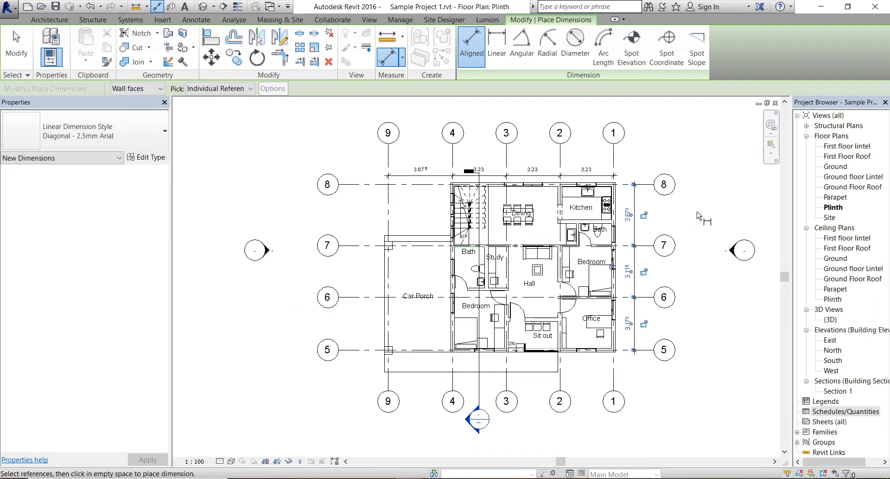
{"action": "scroll", "coordinate": [557, 394], "scroll_direction": "up", "scroll_amount": 1}
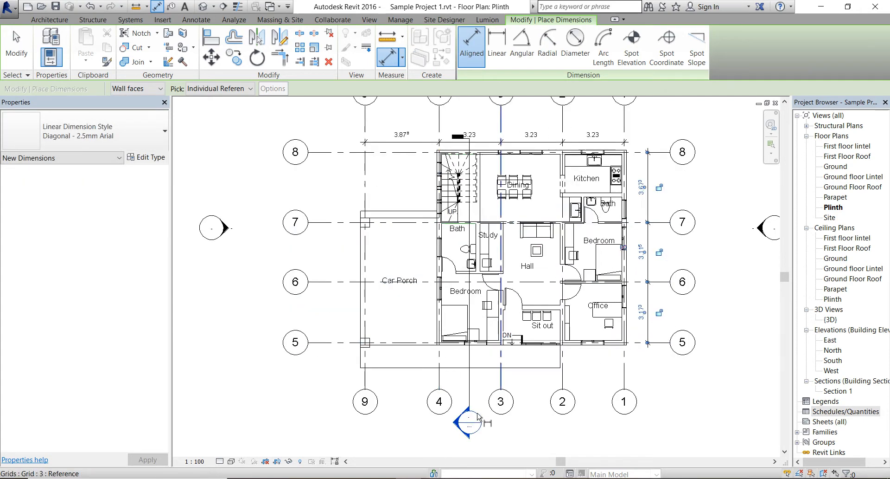
{"action": "left_click", "coordinate": [365, 385]}
{"action": "left_click", "coordinate": [439, 385]}
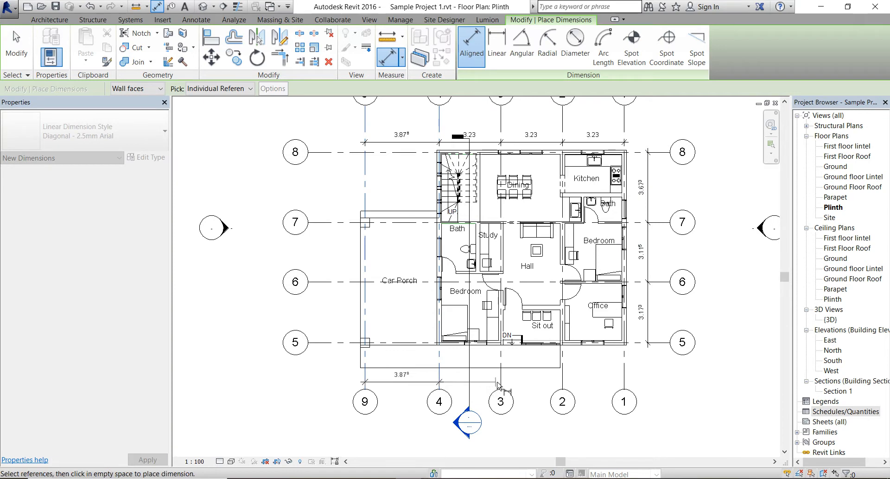
{"action": "left_click", "coordinate": [501, 385]}
{"action": "left_click", "coordinate": [562, 385]}
{"action": "left_click", "coordinate": [624, 383]}
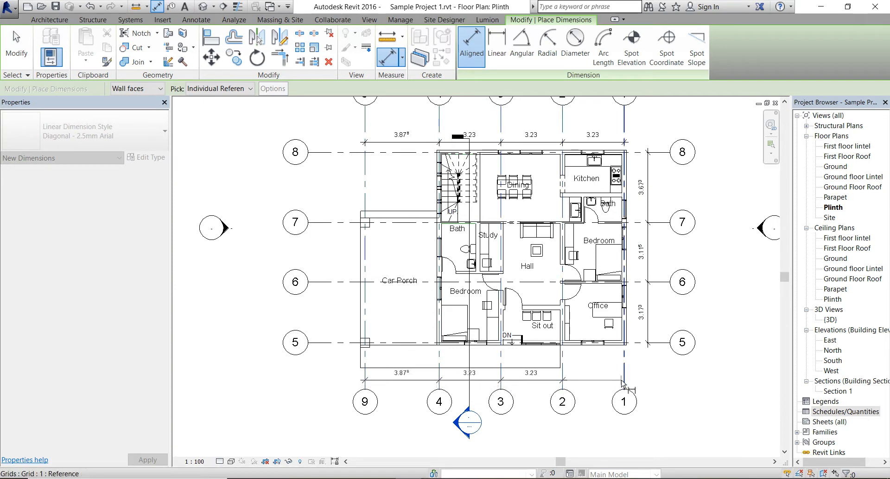
{"action": "left_click", "coordinate": [649, 378]}
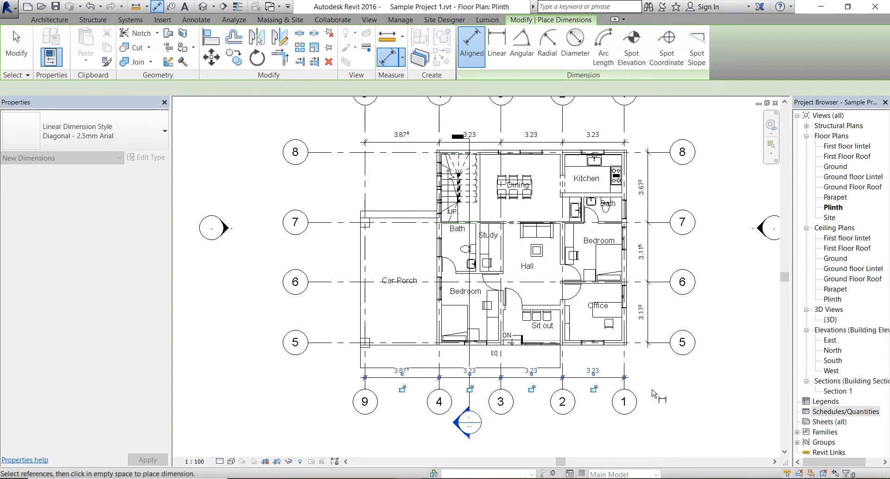
Step: Add an aligned dimension chain through grids 5, 6, 7 and 8 on the west side, beside the car porch
{"action": "scroll", "coordinate": [536, 440], "scroll_direction": "down", "scroll_amount": 1}
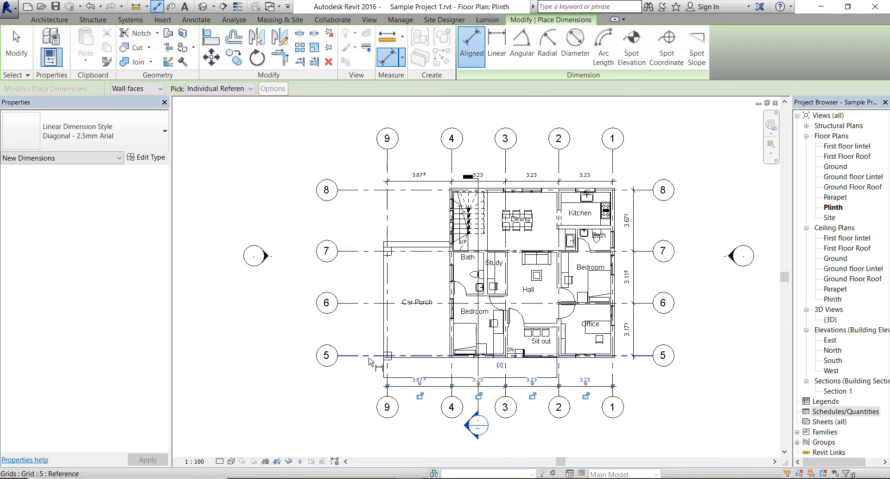
{"action": "left_click", "coordinate": [370, 302]}
{"action": "left_click", "coordinate": [372, 251]}
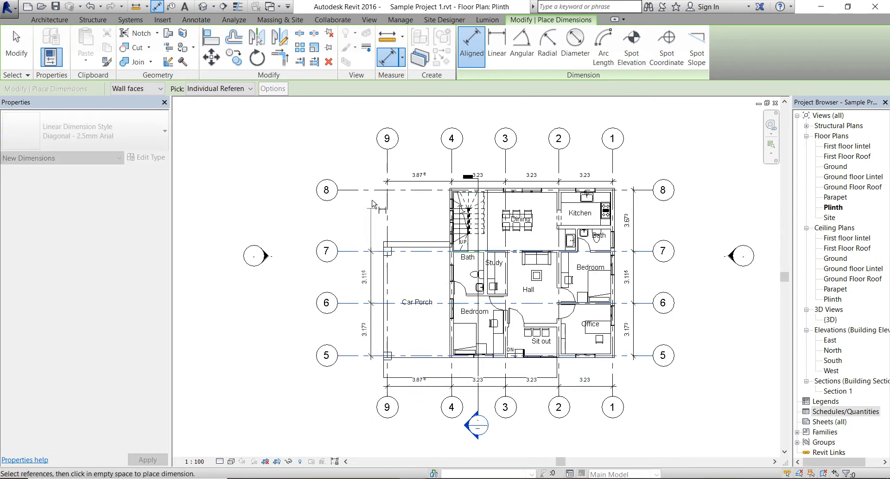
{"action": "left_click", "coordinate": [374, 191]}
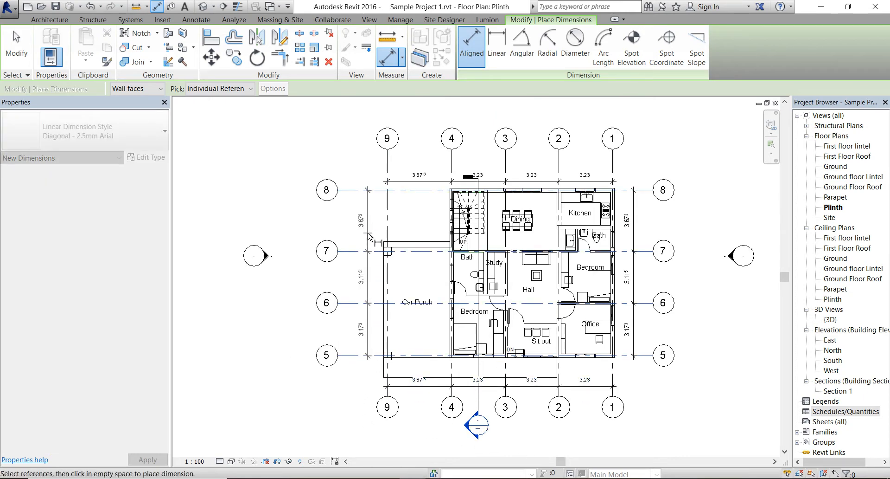
{"action": "left_click", "coordinate": [367, 237]}
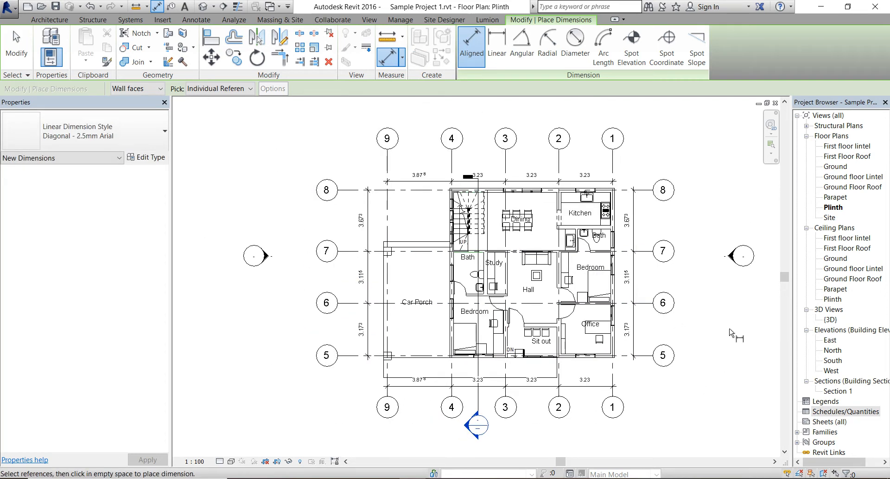
{"action": "key", "text": "Escape"}
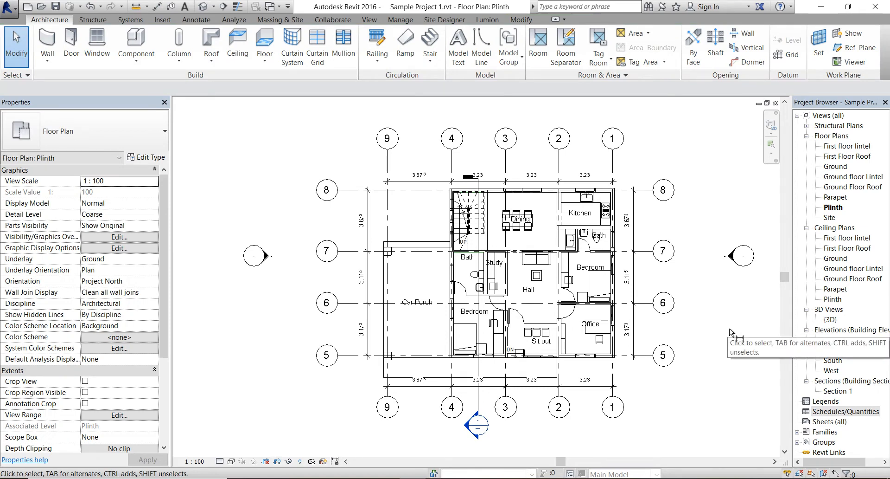
Step: Rename horizontal grid 8 as A and grid 7 as B
{"action": "left_click", "coordinate": [328, 194]}
{"action": "left_click", "coordinate": [327, 192]}
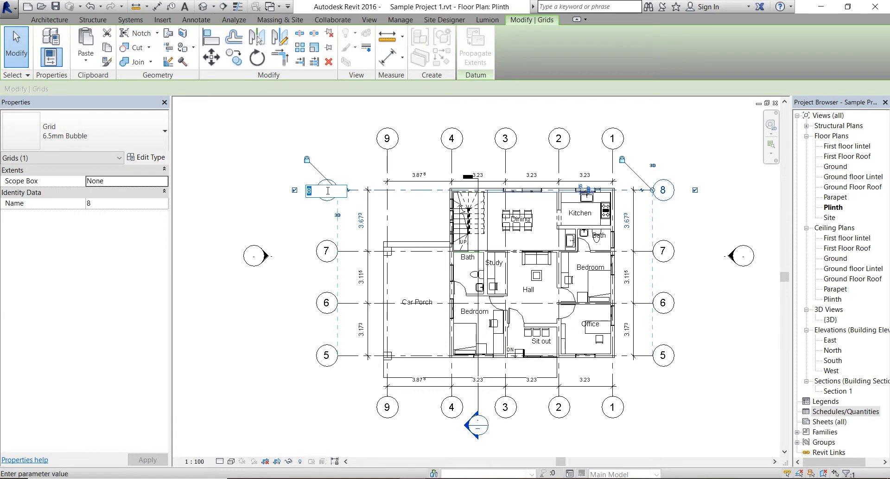
{"action": "key", "text": "BackSpace"}
{"action": "key", "text": "Return"}
{"action": "left_click", "coordinate": [327, 250]}
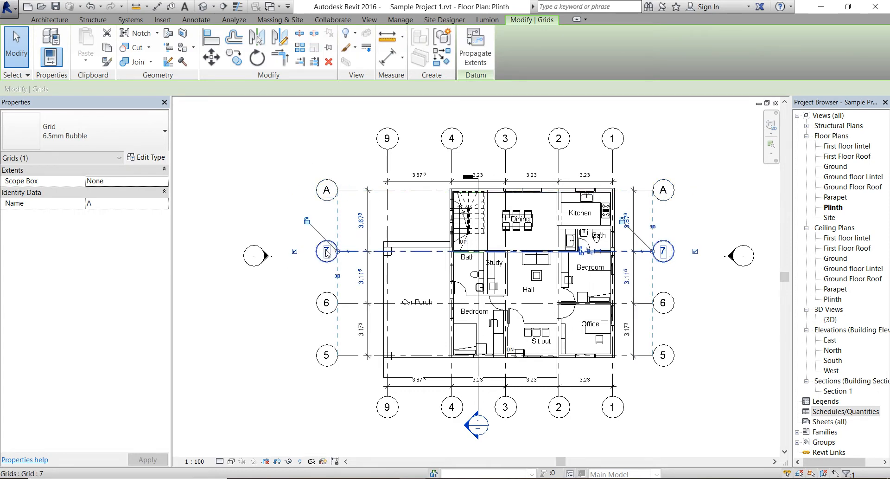
{"action": "left_click", "coordinate": [326, 250]}
{"action": "type", "text": "B"}
{"action": "key", "text": "Return"}
Step: Rename horizontal grid 6 as C and grid 5 as D
{"action": "left_click", "coordinate": [327, 302]}
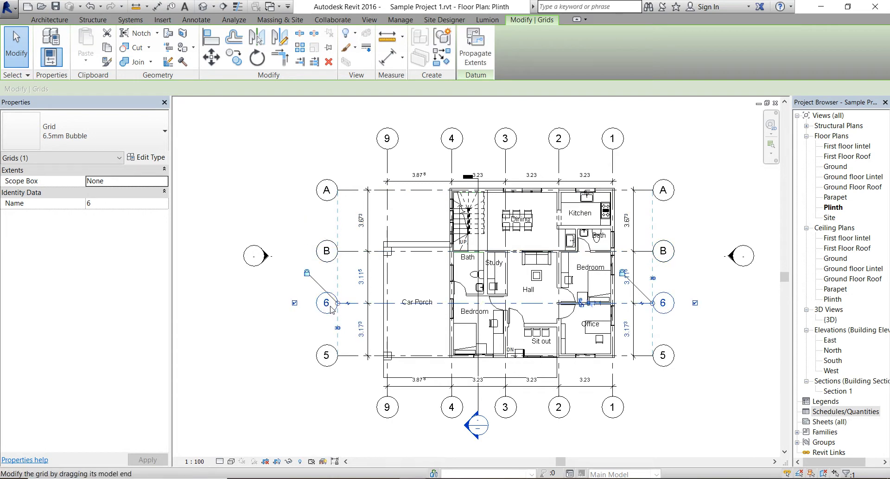
{"action": "left_click", "coordinate": [326, 302]}
{"action": "type", "text": "C"}
{"action": "key", "text": "Return"}
{"action": "left_click", "coordinate": [326, 354]}
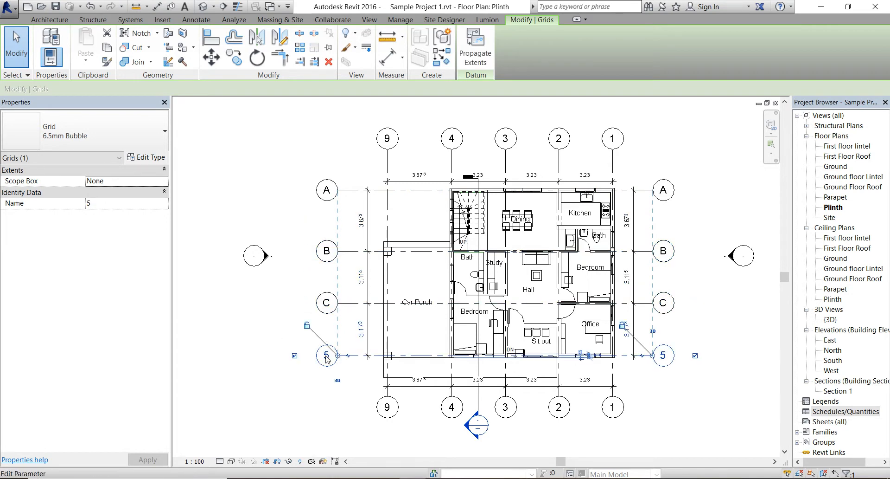
{"action": "left_click", "coordinate": [326, 354]}
{"action": "type", "text": "D"}
{"action": "key", "text": "Return"}
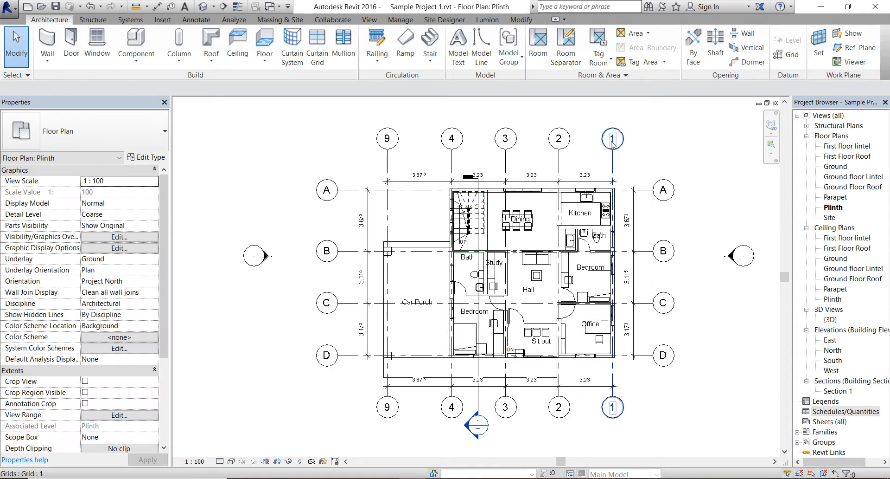
Step: Renumber the vertical grids from 1 at the car porch to 5 at the east side
{"action": "left_click", "coordinate": [612, 139]}
{"action": "left_click", "coordinate": [613, 140]}
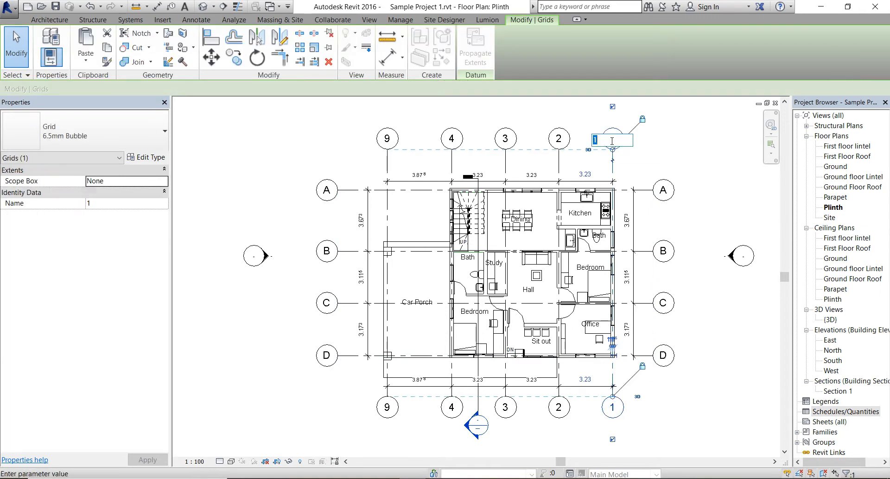
{"action": "type", "text": "5"}
{"action": "key", "text": "Return"}
{"action": "left_click", "coordinate": [559, 139]}
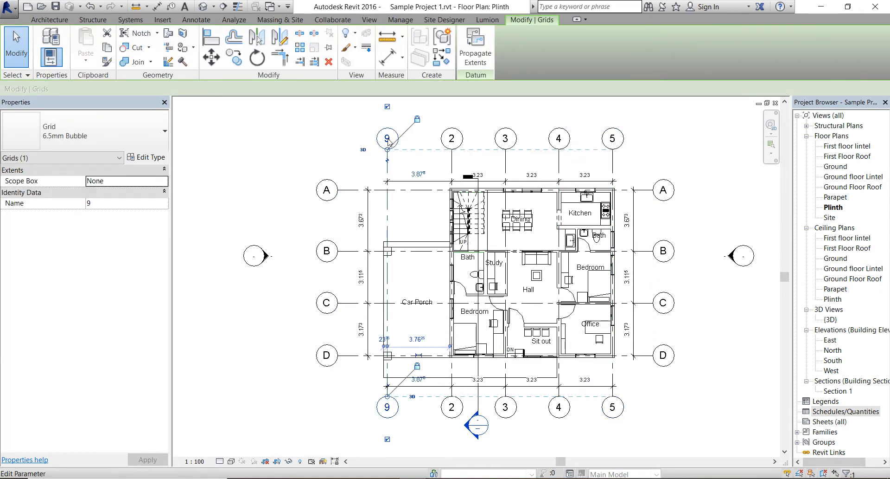
{"action": "left_click", "coordinate": [388, 139]}
{"action": "type", "text": "1"}
{"action": "key", "text": "Return"}
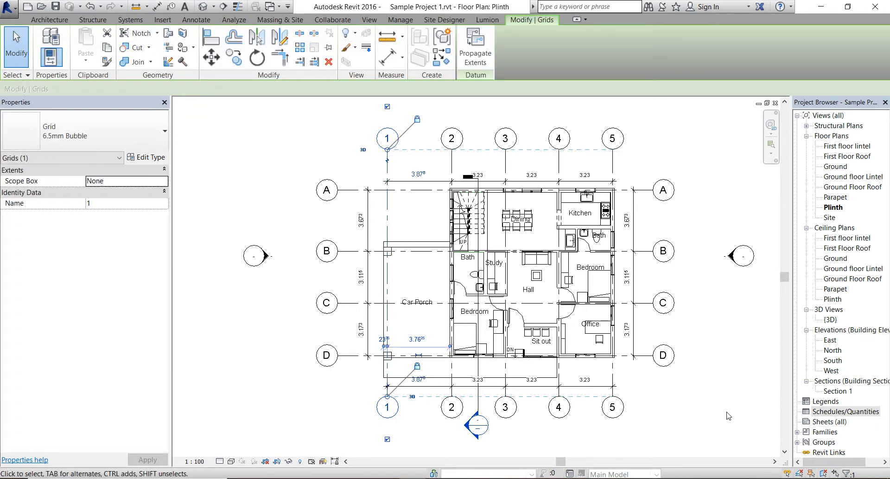
{"action": "left_click", "coordinate": [727, 410]}
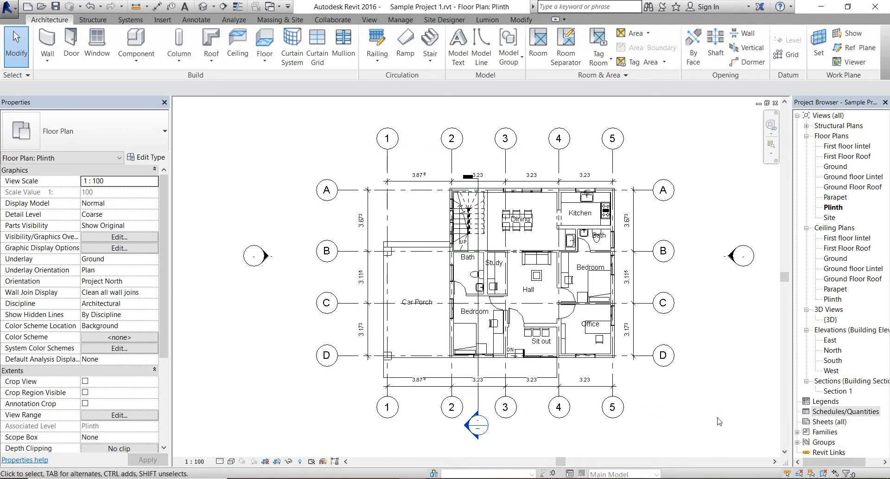
Step: Open the East elevation and pull the aligned level heads in toward the building, just beyond grid A
{"action": "double_click", "coordinate": [827, 341]}
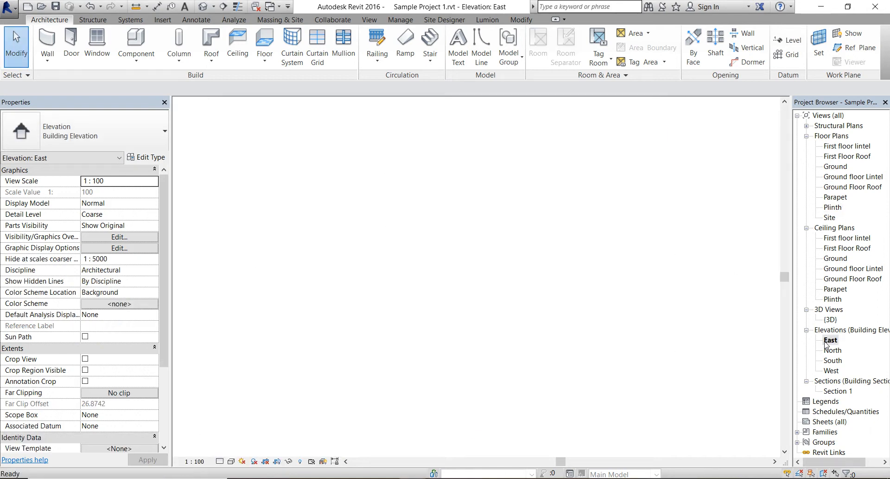
{"action": "scroll", "coordinate": [676, 373], "scroll_direction": "up", "scroll_amount": 2}
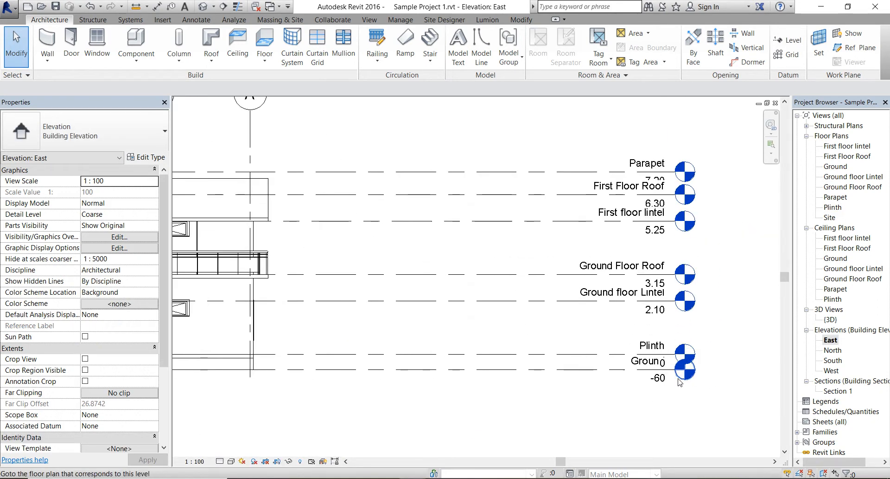
{"action": "left_click", "coordinate": [618, 376]}
{"action": "scroll", "coordinate": [618, 376], "scroll_direction": "up", "scroll_amount": 4}
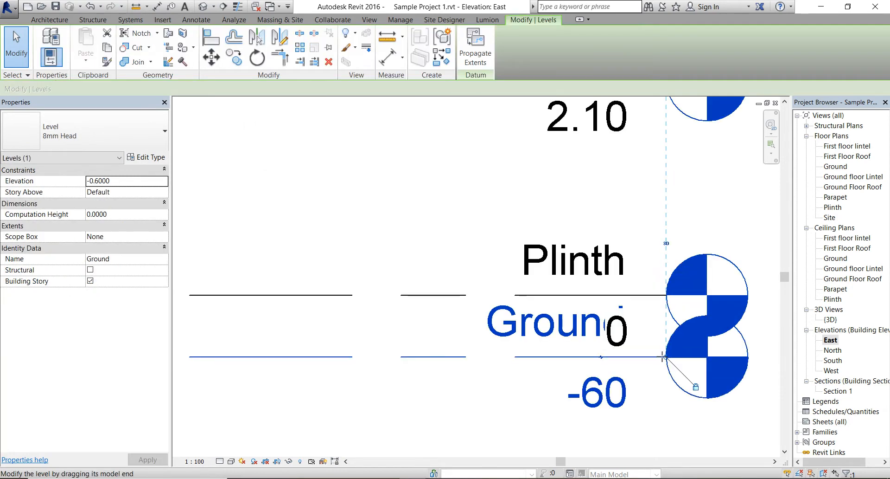
{"action": "scroll", "coordinate": [510, 361], "scroll_direction": "down", "scroll_amount": 6}
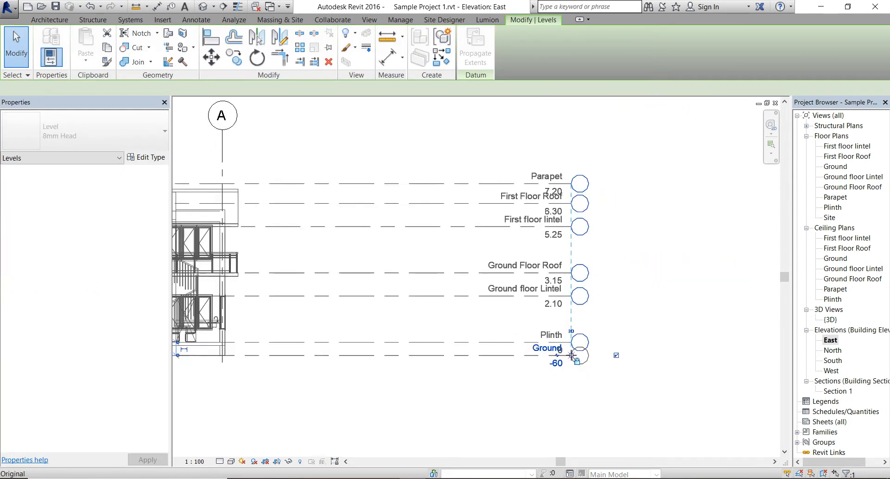
{"action": "left_click_drag", "start_coordinate": [471, 373], "coordinate": [453, 375]}
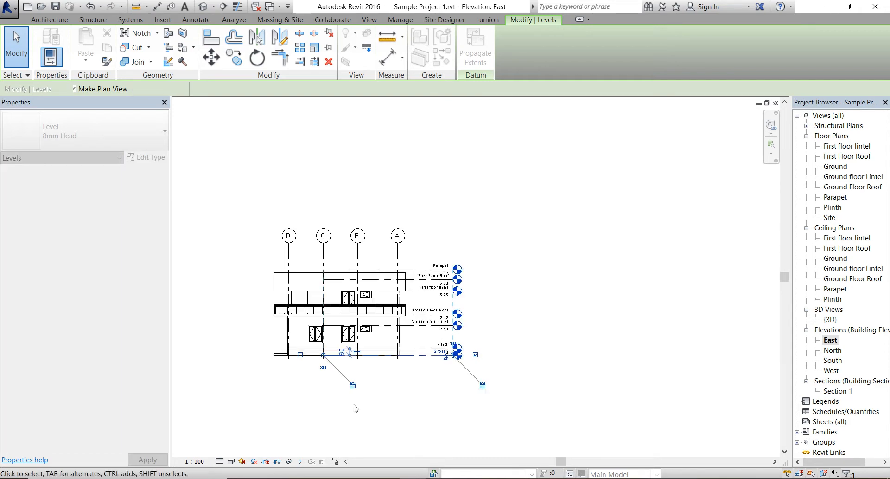
{"action": "scroll", "coordinate": [255, 361], "scroll_direction": "up", "scroll_amount": 2}
{"action": "scroll", "coordinate": [254, 362], "scroll_direction": "up", "scroll_amount": 1}
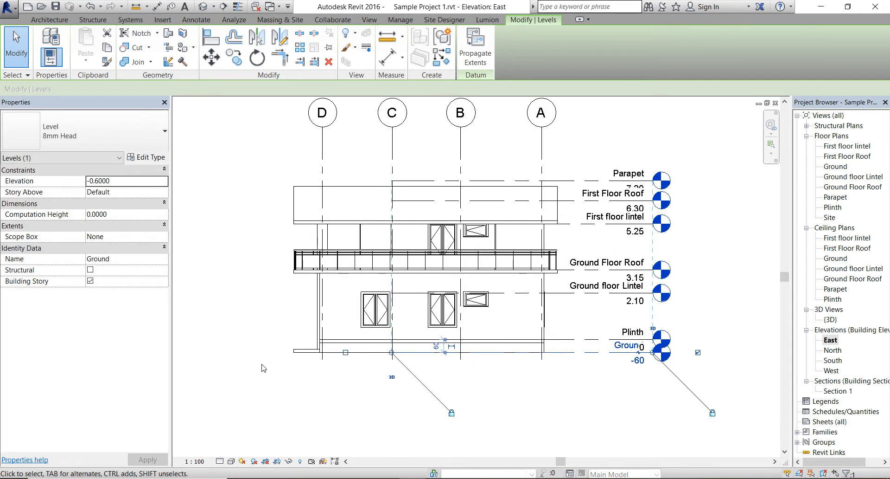
{"action": "middle_click_drag", "start_coordinate": [269, 392], "coordinate": [277, 427]}
{"action": "key", "text": "Escape"}
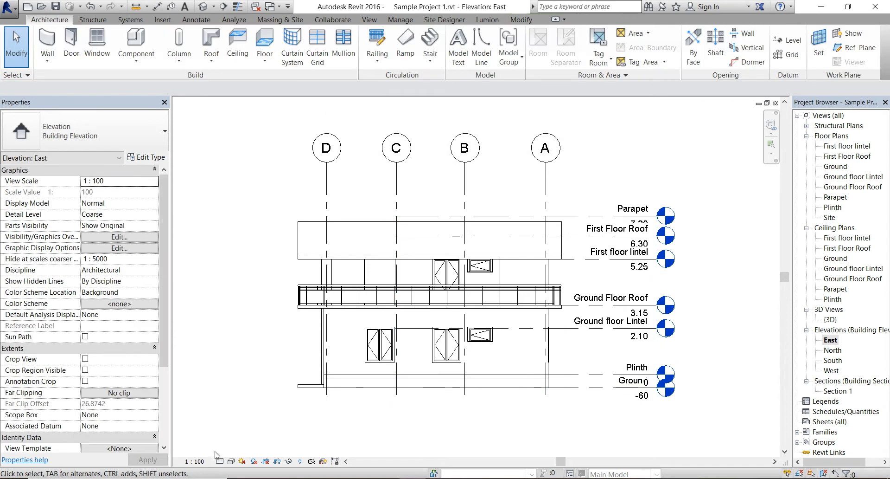
Step: Set the East elevation's view scale to 1 : 50
{"action": "left_click", "coordinate": [207, 463]}
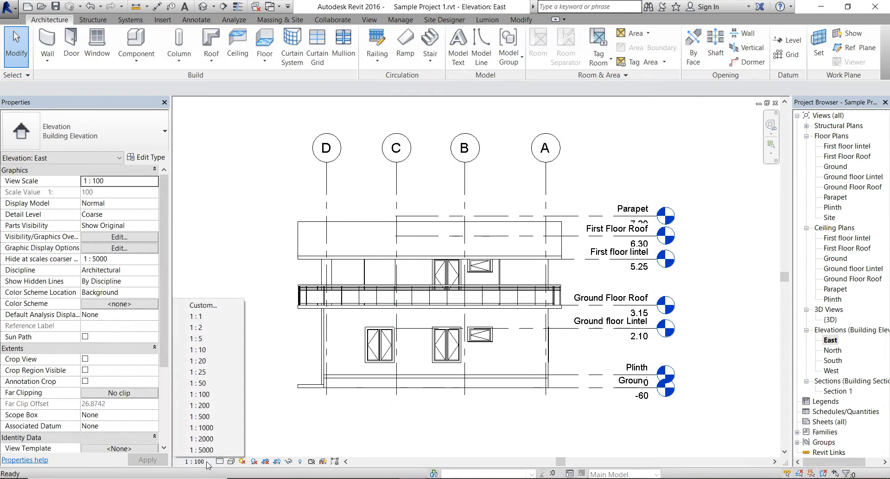
{"action": "left_click", "coordinate": [207, 383]}
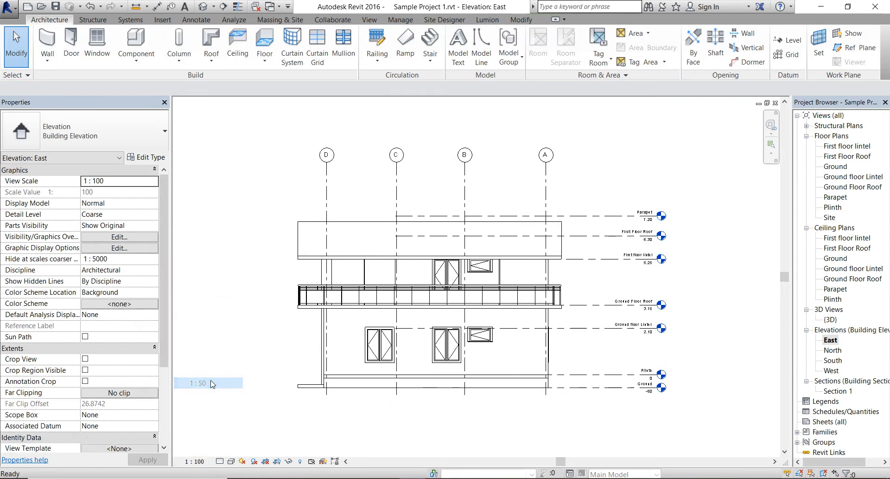
{"action": "left_click", "coordinate": [202, 461]}
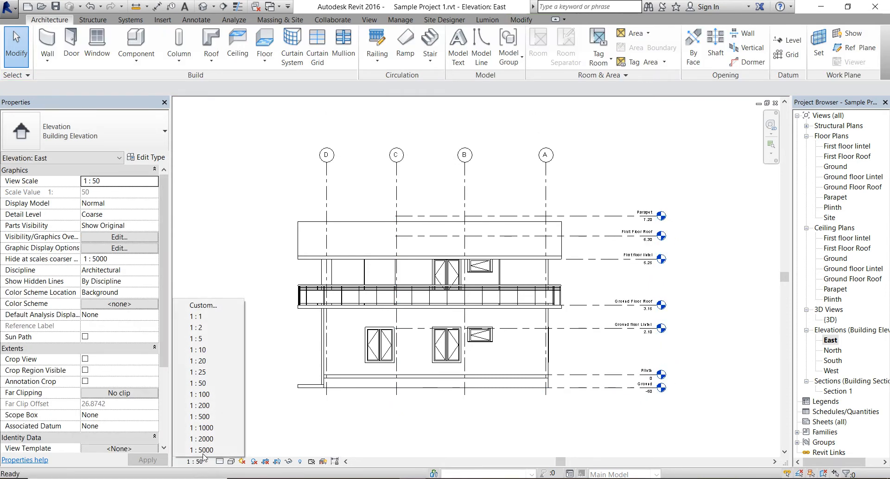
{"action": "left_click", "coordinate": [282, 415]}
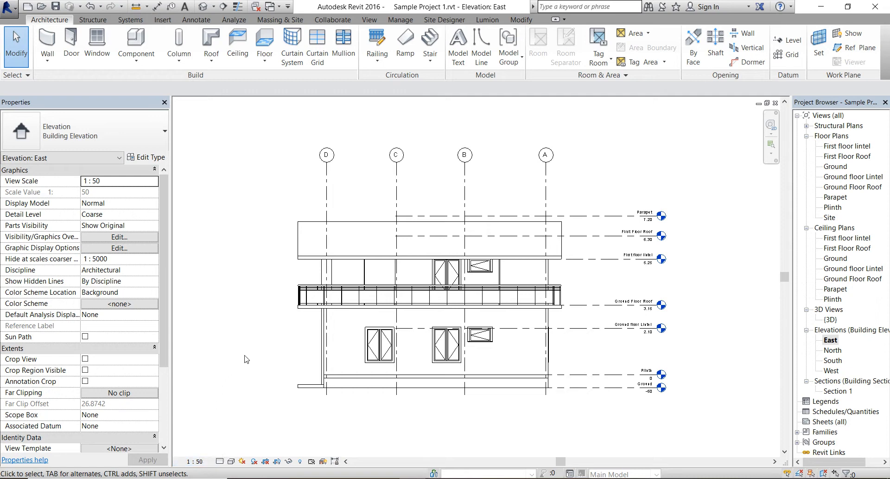
{"action": "scroll", "coordinate": [244, 357], "scroll_direction": "up", "scroll_amount": 1}
{"action": "middle_click_drag", "start_coordinate": [626, 448], "coordinate": [628, 462]}
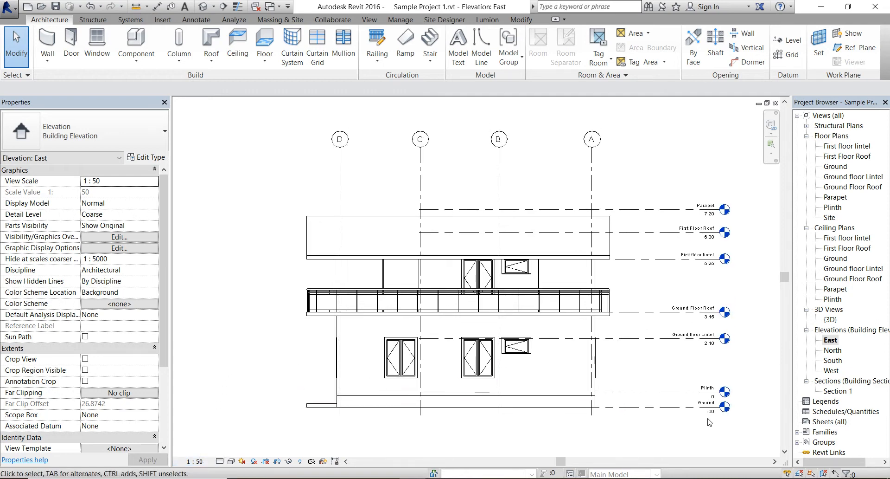
{"action": "scroll", "coordinate": [632, 281], "scroll_direction": "up", "scroll_amount": 1}
{"action": "left_click", "coordinate": [231, 461]}
{"action": "left_click", "coordinate": [260, 375]}
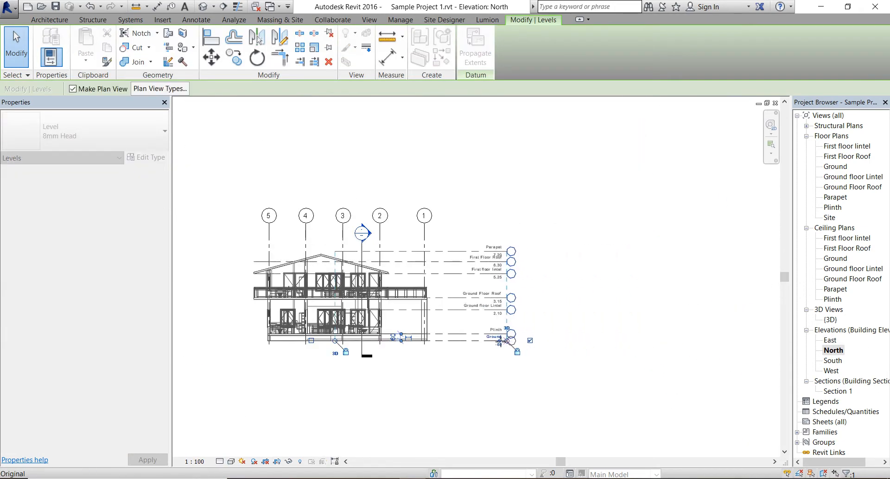
Step: Pull the level heads in the North elevation closer to the building and choose the view's scale
{"action": "left_click_drag", "start_coordinate": [501, 342], "coordinate": [477, 341]}
{"action": "left_click", "coordinate": [479, 392]}
{"action": "scroll", "coordinate": [248, 266], "scroll_direction": "up", "scroll_amount": 5}
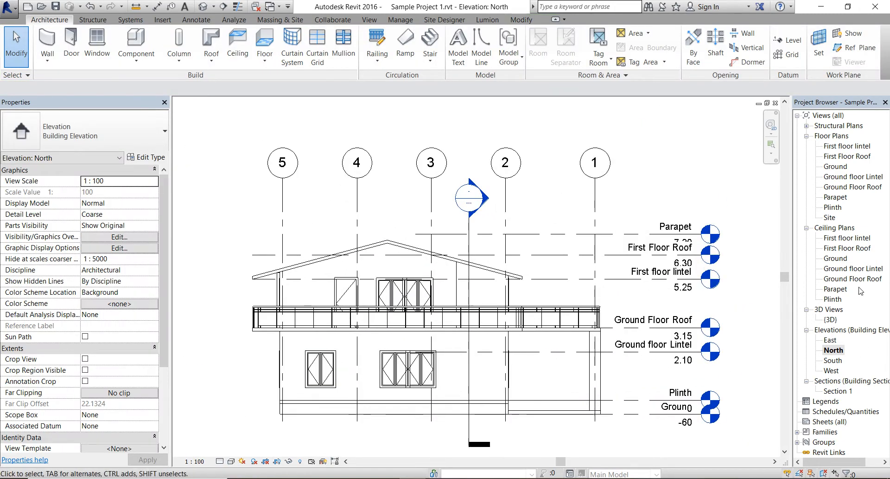
{"action": "left_click", "coordinate": [194, 461]}
{"action": "left_click", "coordinate": [207, 395]}
{"action": "scroll", "coordinate": [278, 408], "scroll_direction": "down", "scroll_amount": 1}
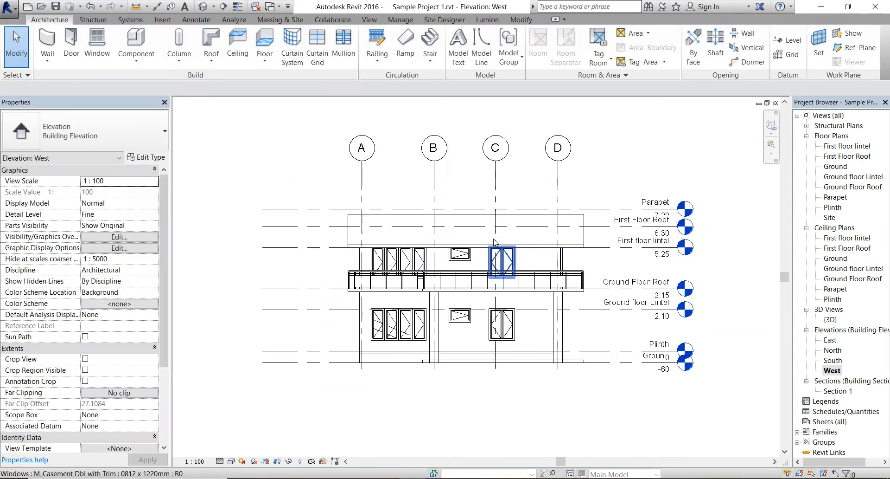
Step: Set the West elevation's view scale to 1 : 50
{"action": "left_click", "coordinate": [194, 461]}
{"action": "left_click", "coordinate": [199, 383]}
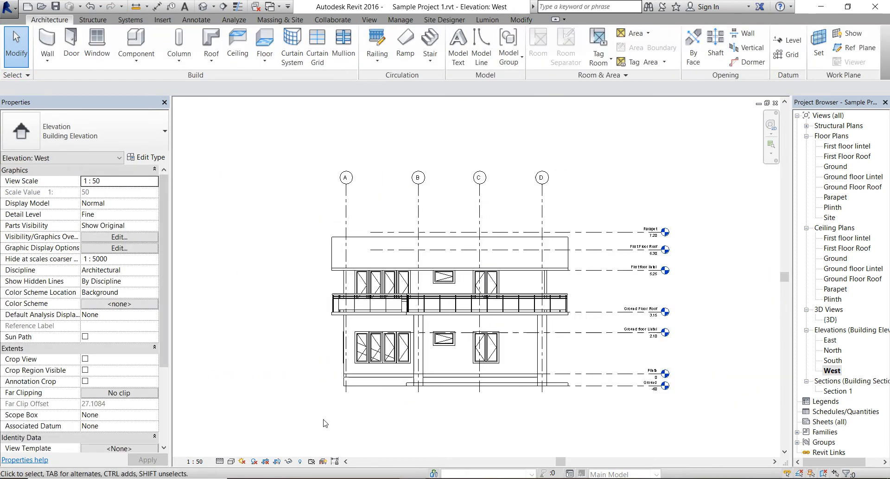
{"action": "scroll", "coordinate": [544, 381], "scroll_direction": "up", "scroll_amount": 1}
{"action": "middle_click_drag", "start_coordinate": [569, 431], "coordinate": [578, 455]}
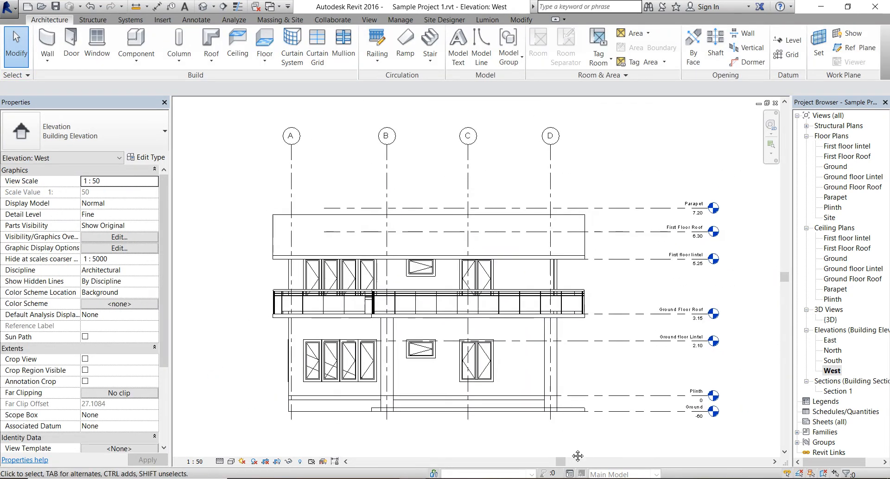
Step: Open Section 1 and widen its crop region to take in grids D to A, with free space beyond grid A
{"action": "double_click", "coordinate": [840, 391]}
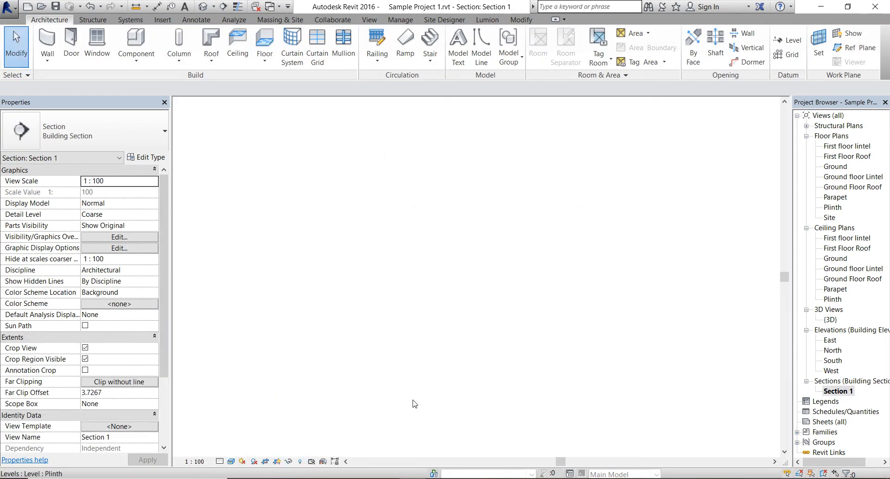
{"action": "scroll", "coordinate": [587, 320], "scroll_direction": "down", "scroll_amount": 3}
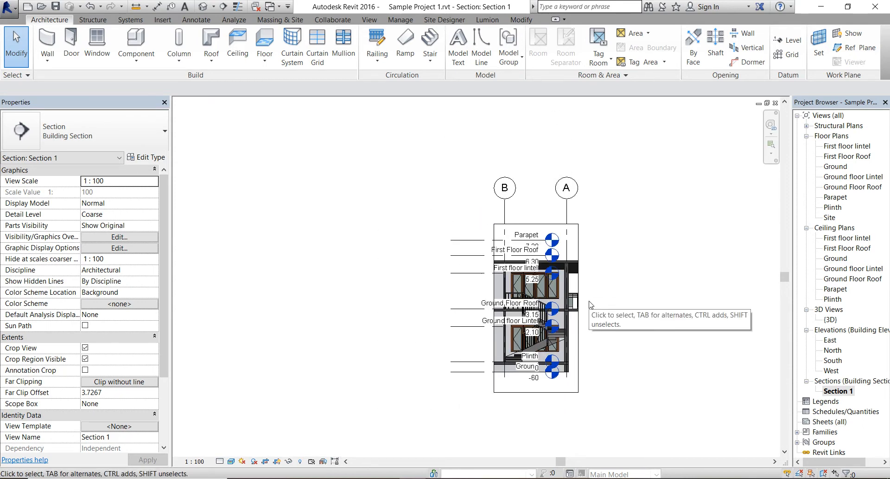
{"action": "left_click", "coordinate": [578, 331]}
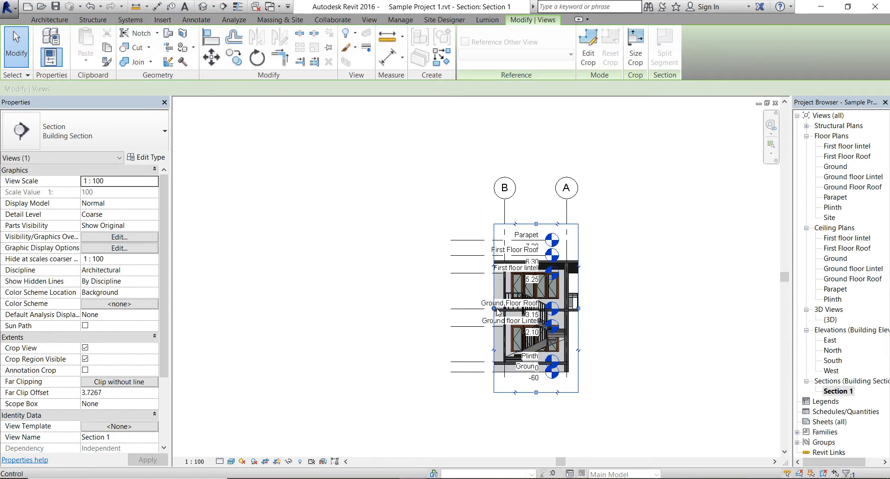
{"action": "left_click_drag", "start_coordinate": [494, 308], "coordinate": [350, 308]}
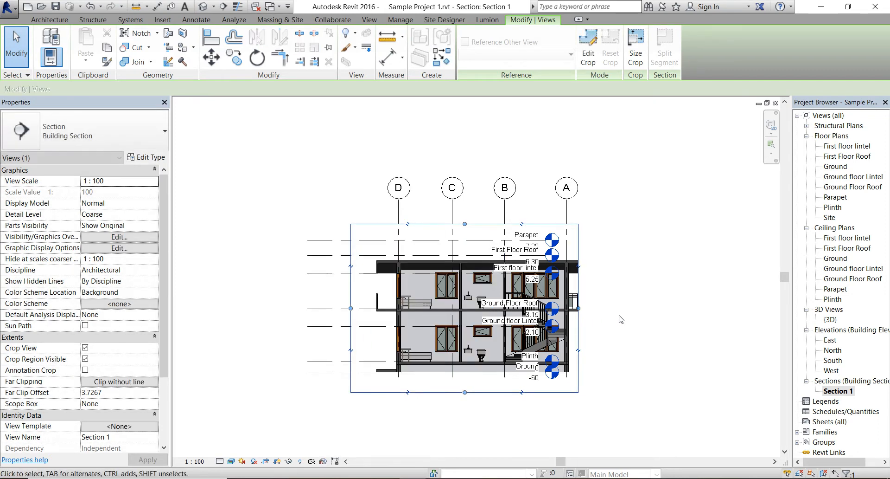
{"action": "left_click_drag", "start_coordinate": [579, 308], "coordinate": [608, 320]}
{"action": "scroll", "coordinate": [494, 391], "scroll_direction": "up", "scroll_amount": 3}
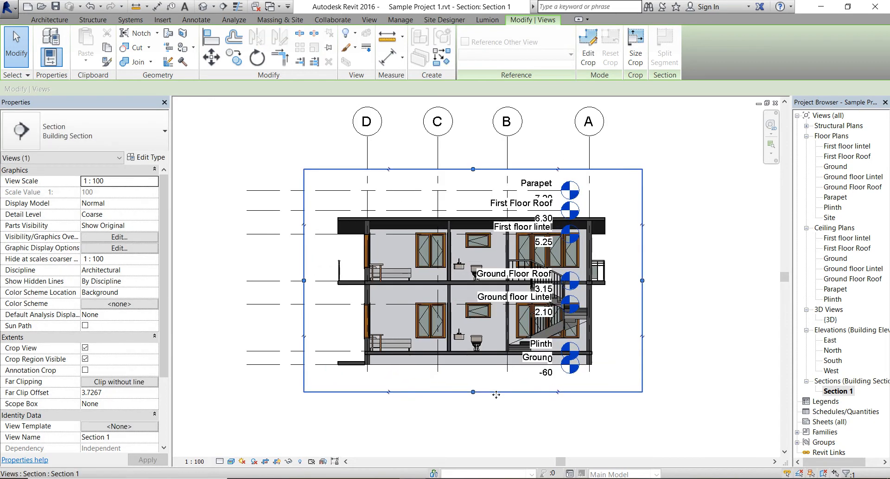
{"action": "scroll", "coordinate": [574, 359], "scroll_direction": "down", "scroll_amount": 3}
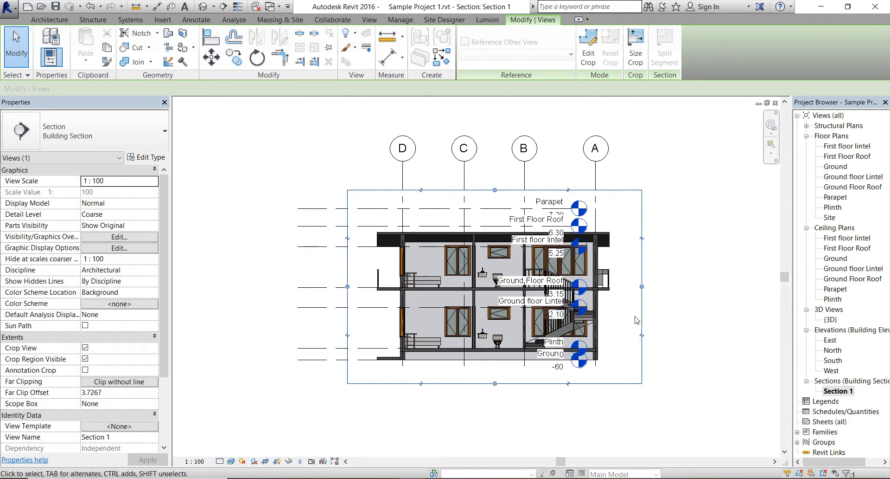
{"action": "left_click_drag", "start_coordinate": [666, 287], "coordinate": [720, 286]}
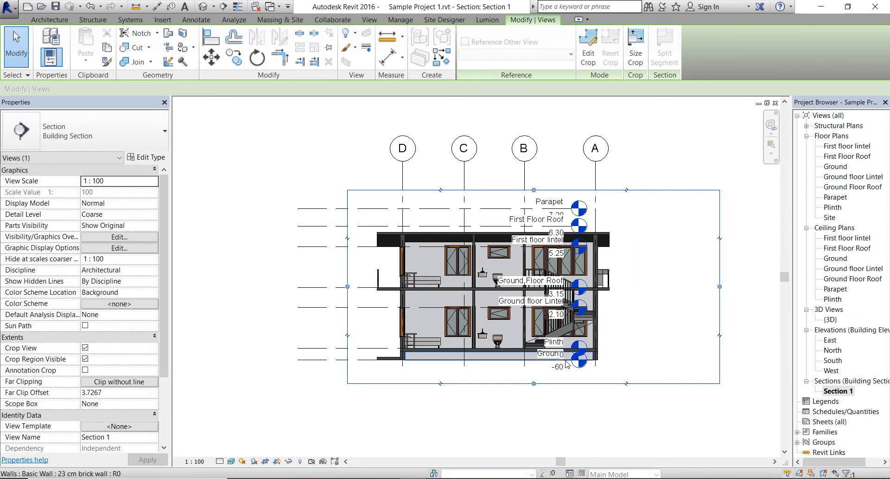
Step: Move the level heads in Section 1 out of the building into the free space beyond grid A
{"action": "scroll", "coordinate": [642, 225], "scroll_direction": "up", "scroll_amount": 2}
{"action": "left_click", "coordinate": [544, 199]}
{"action": "left_click_drag", "start_coordinate": [533, 199], "coordinate": [719, 198]}
{"action": "scroll", "coordinate": [645, 232], "scroll_direction": "down", "scroll_amount": 1}
{"action": "left_click", "coordinate": [603, 445]}
{"action": "mouse_move", "coordinate": [603, 452]}
{"action": "middle_mouse_down"}
{"action": "mouse_move", "coordinate": [601, 431]}
{"action": "mouse_move", "coordinate": [601, 456]}
{"action": "middle_mouse_up"}
{"action": "scroll", "coordinate": [758, 417], "scroll_direction": "up", "scroll_amount": 1}
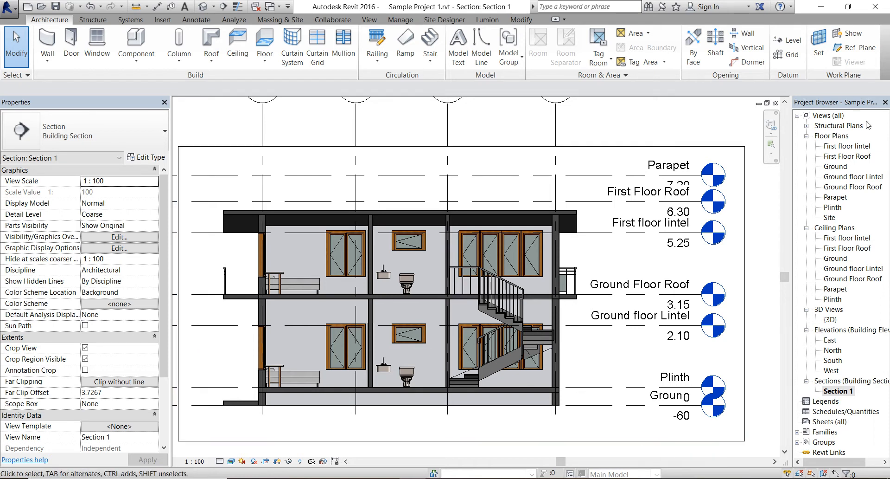
Step: Create a new sheet with the A4 metric titleblock loaded from the library's Titleblocks folder
{"action": "double_click", "coordinate": [833, 207]}
{"action": "left_click", "coordinate": [829, 422]}
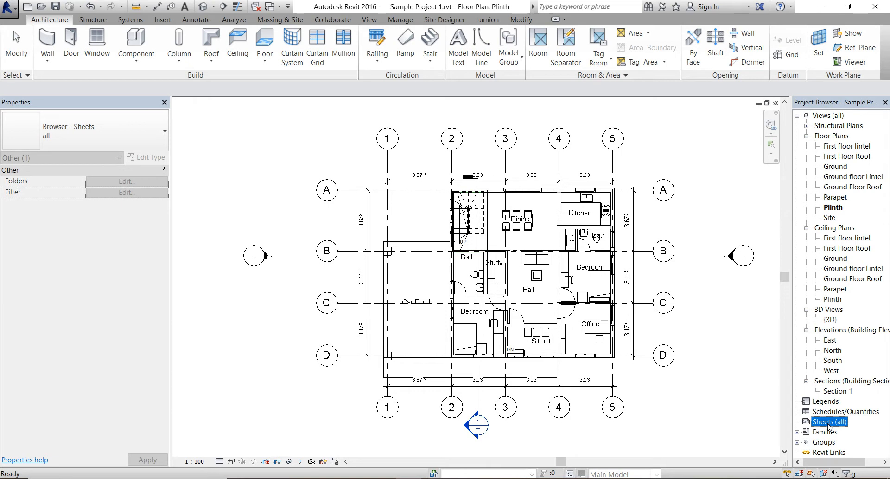
{"action": "right_click", "coordinate": [829, 427]}
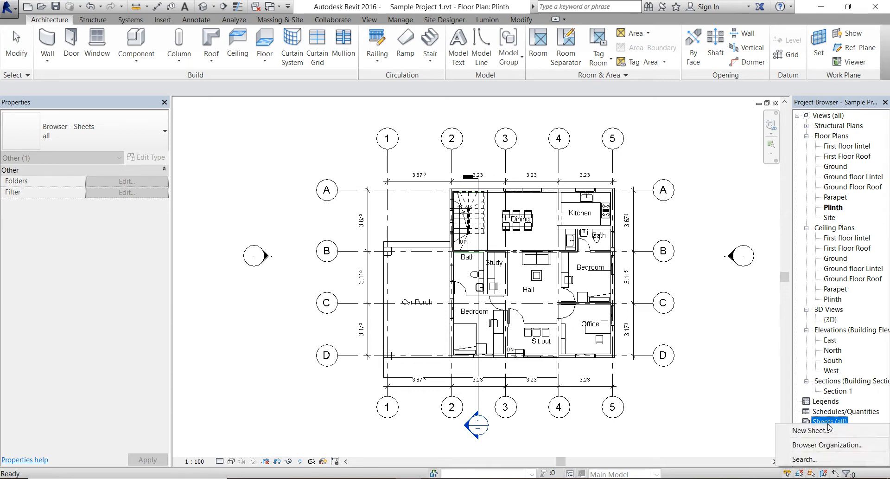
{"action": "left_click", "coordinate": [825, 429]}
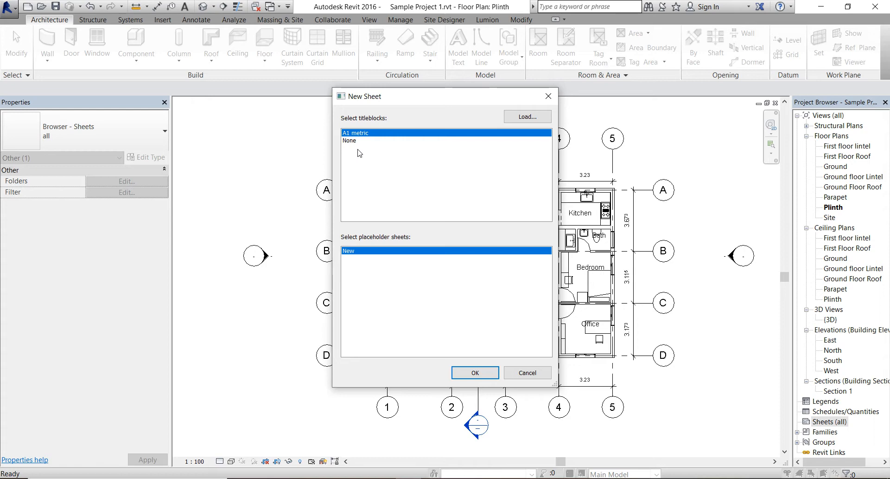
{"action": "left_click", "coordinate": [541, 118]}
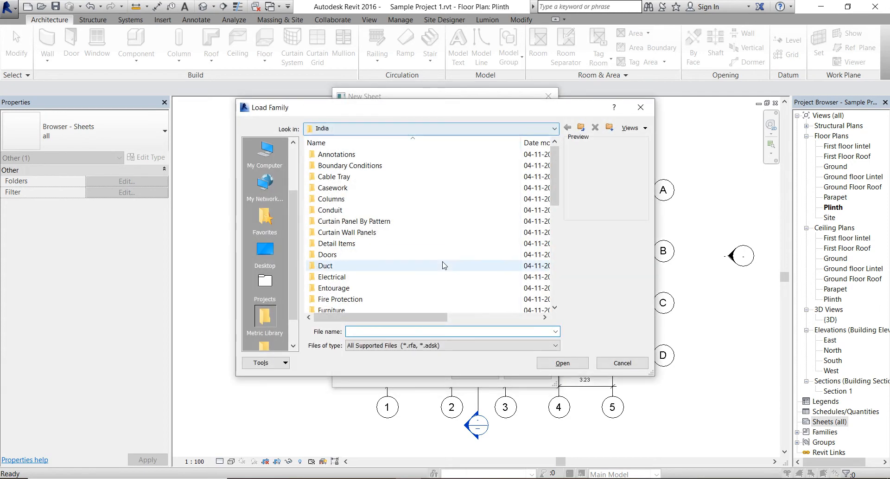
{"action": "scroll", "coordinate": [443, 265], "scroll_direction": "down", "scroll_amount": 8}
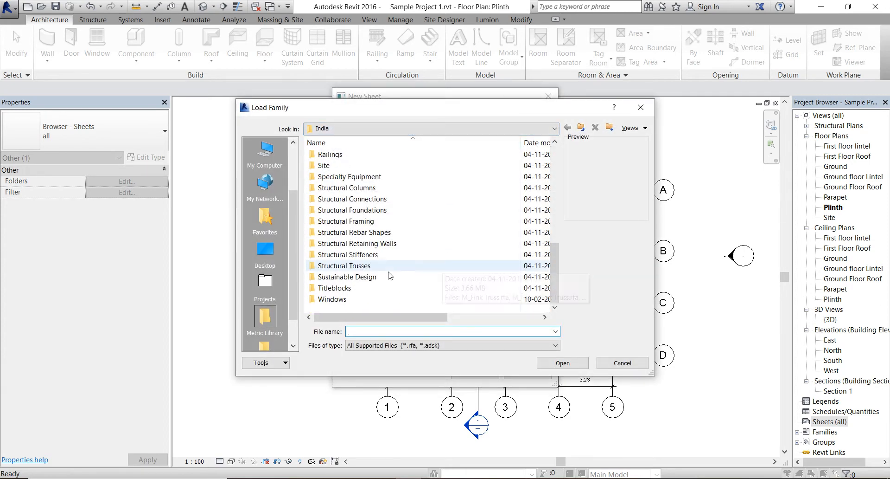
{"action": "double_click", "coordinate": [360, 288]}
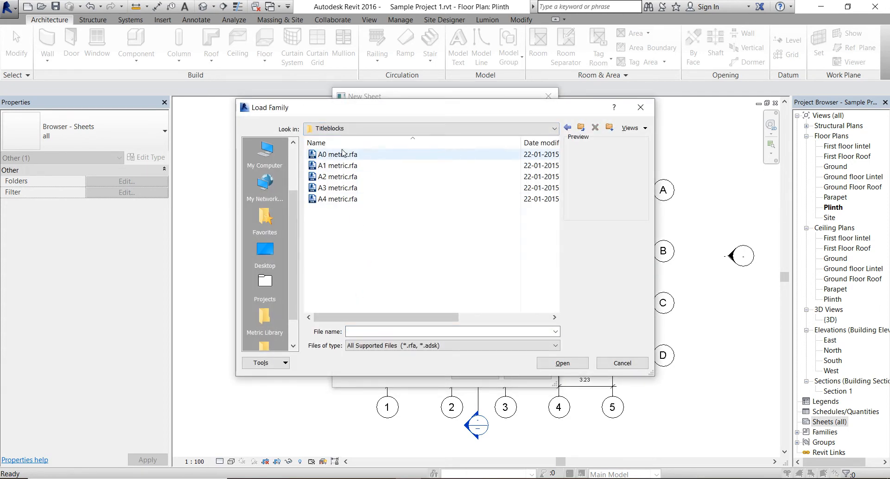
{"action": "double_click", "coordinate": [337, 198]}
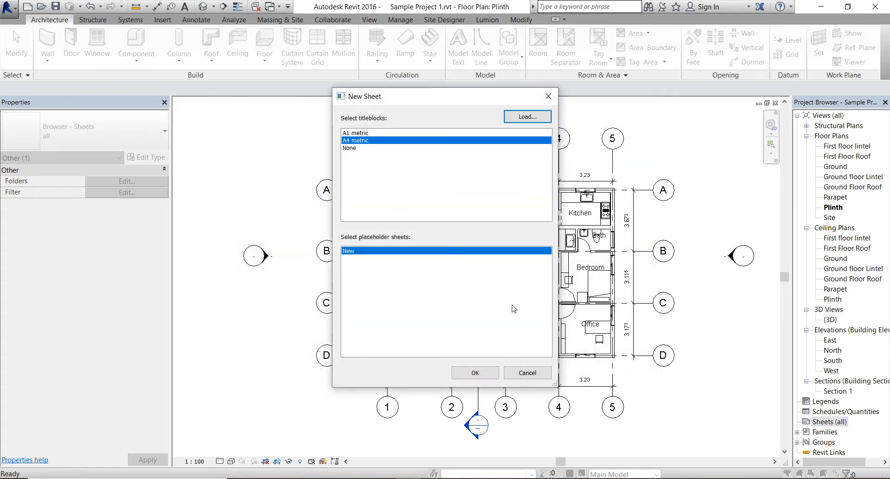
{"action": "left_click", "coordinate": [484, 372]}
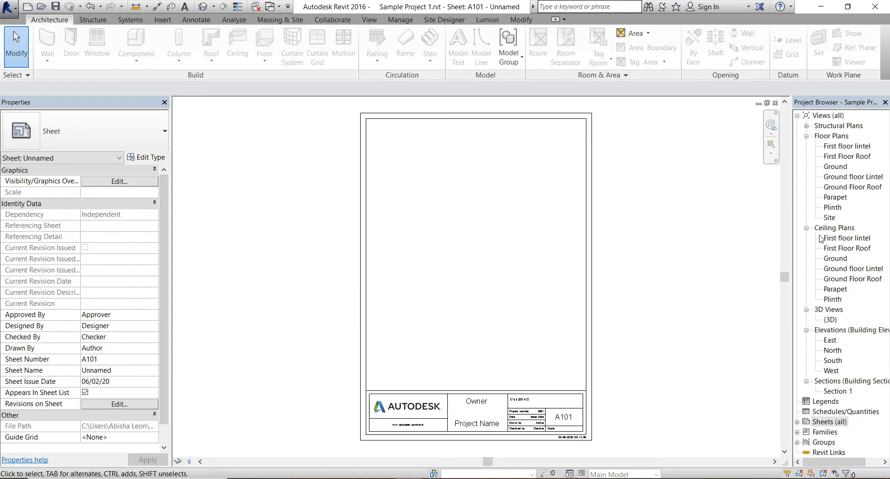
Step: Place the Plinth floor plan centred over the A4 frame of sheet A101
{"action": "left_click", "coordinate": [834, 208]}
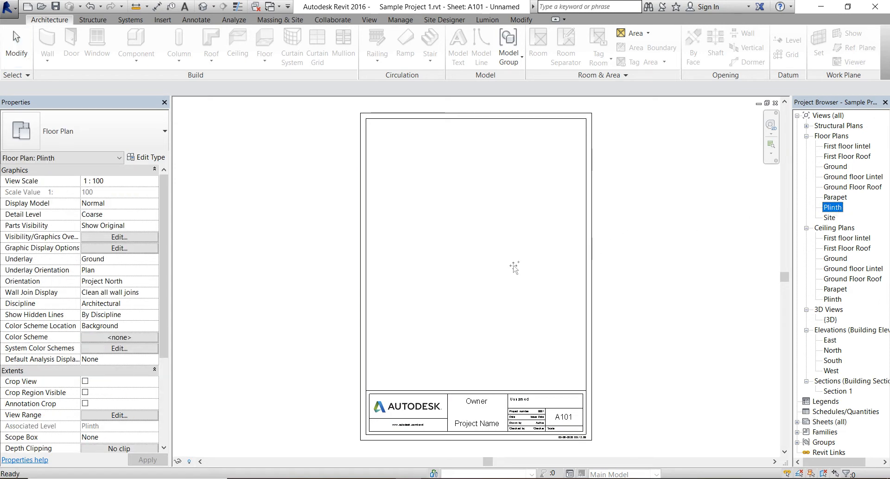
{"action": "left_click_drag", "start_coordinate": [515, 268], "coordinate": [455, 278]}
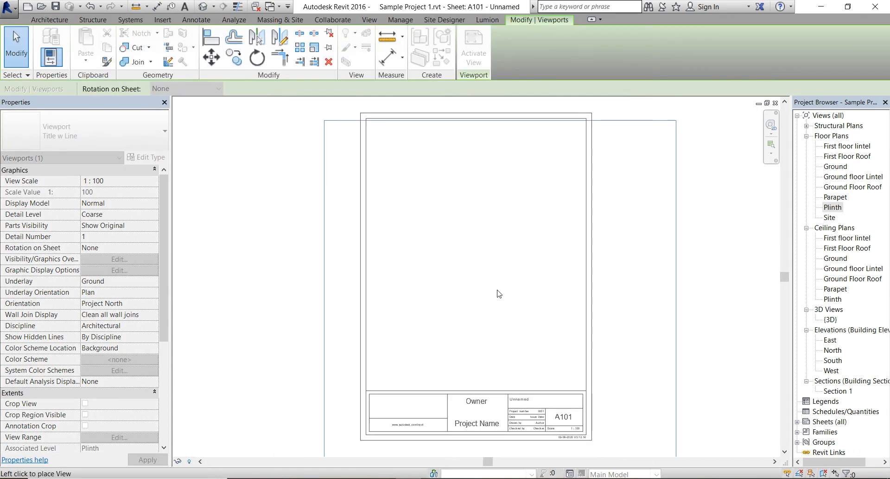
{"action": "scroll", "coordinate": [499, 294], "scroll_direction": "down", "scroll_amount": 2}
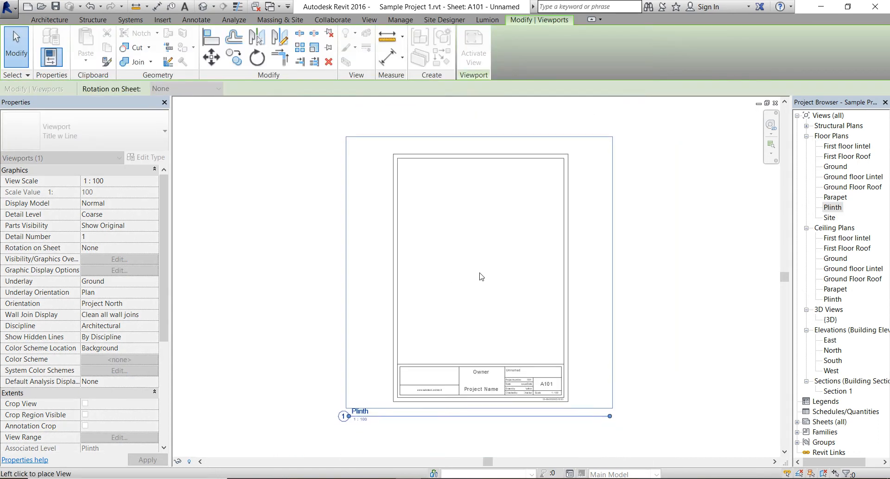
{"action": "left_click", "coordinate": [481, 277]}
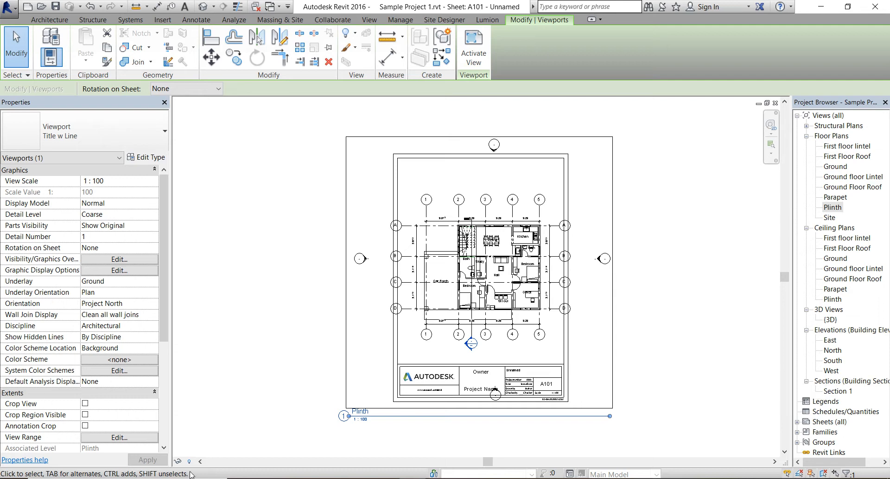
Step: Open the Plinth floor plan and try a custom view scale of 1 : 75, settling on 1 : 125
{"action": "double_click", "coordinate": [833, 207]}
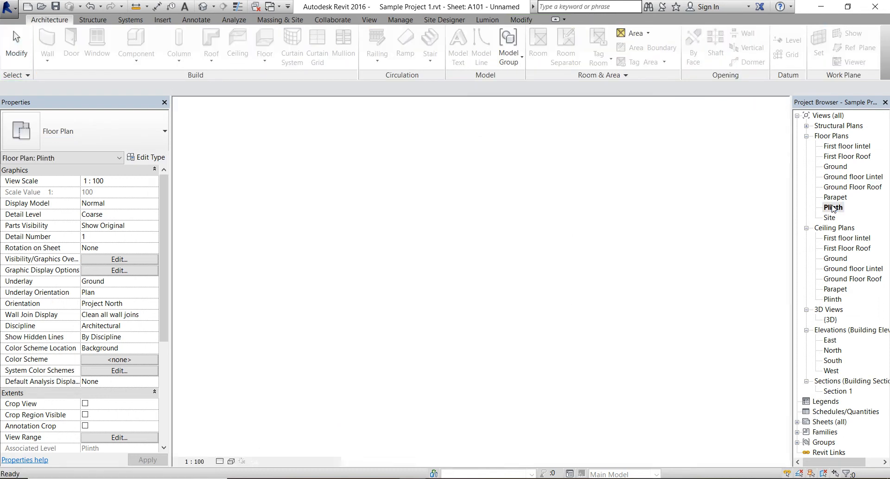
{"action": "left_click", "coordinate": [199, 462]}
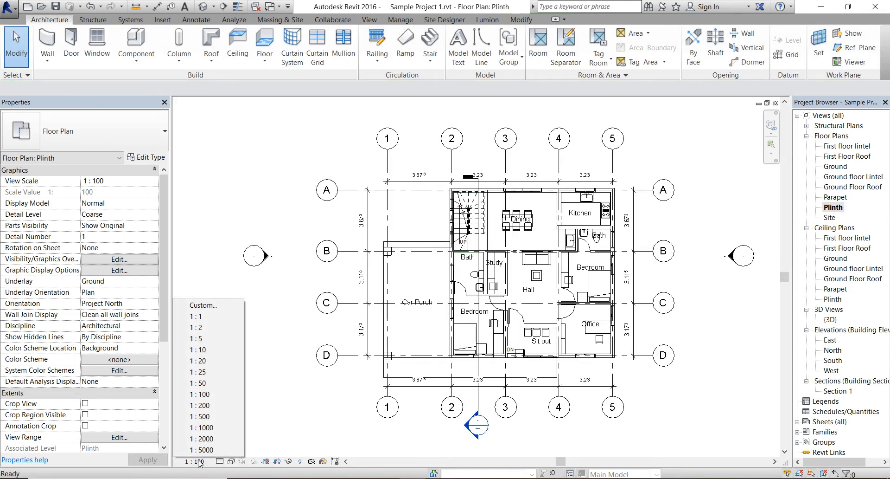
{"action": "left_click", "coordinate": [214, 305]}
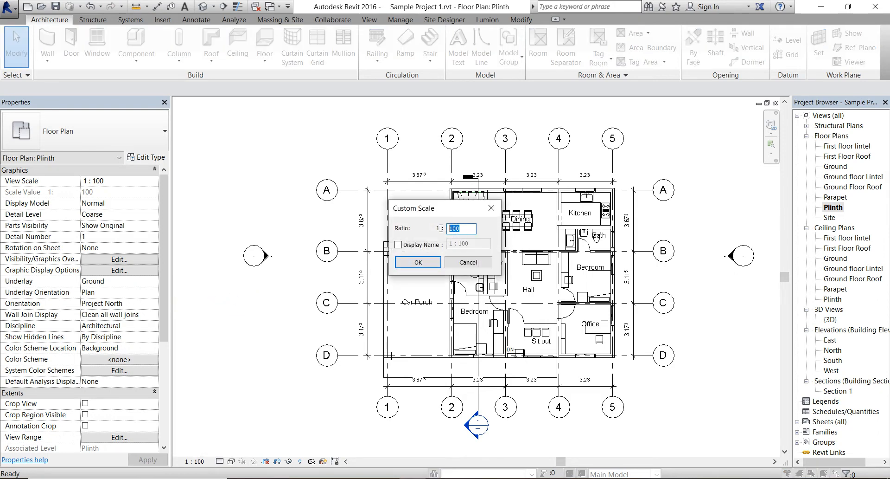
{"action": "type", "text": "75"}
{"action": "key", "text": "Return"}
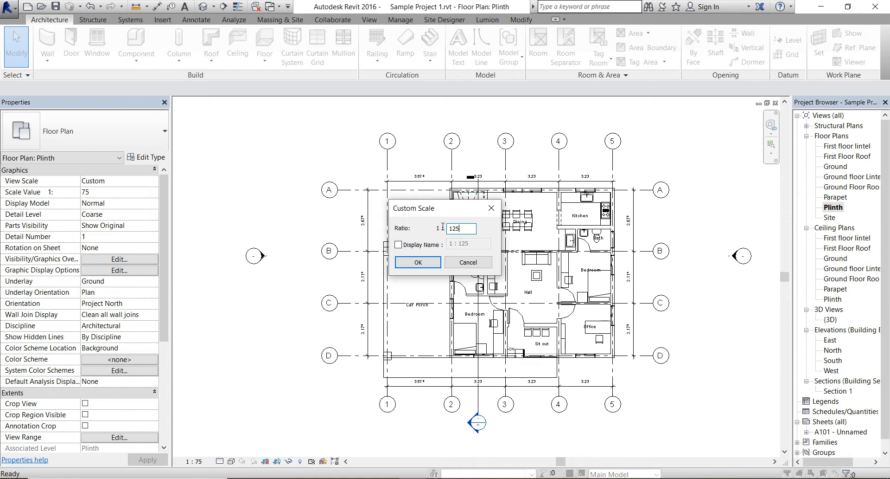
{"action": "left_click", "coordinate": [418, 262]}
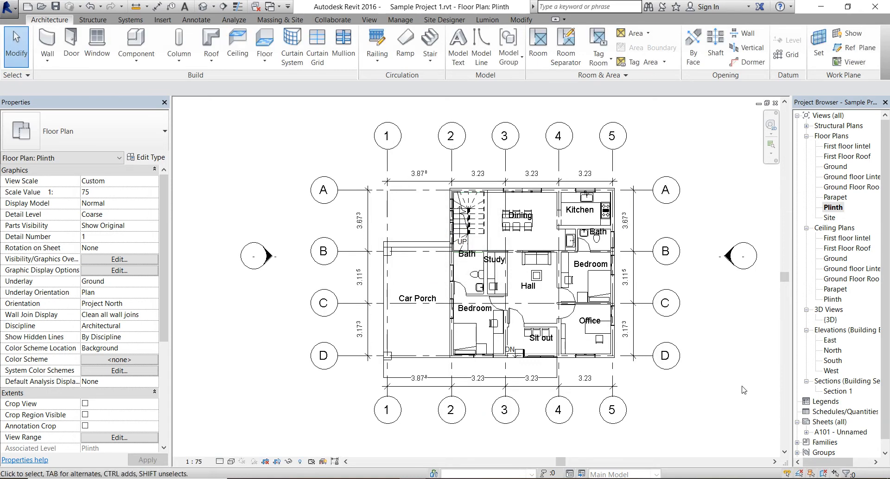
Step: Open sheet A101 and move the Plinth viewport up into the drawing area above the title block
{"action": "double_click", "coordinate": [834, 431]}
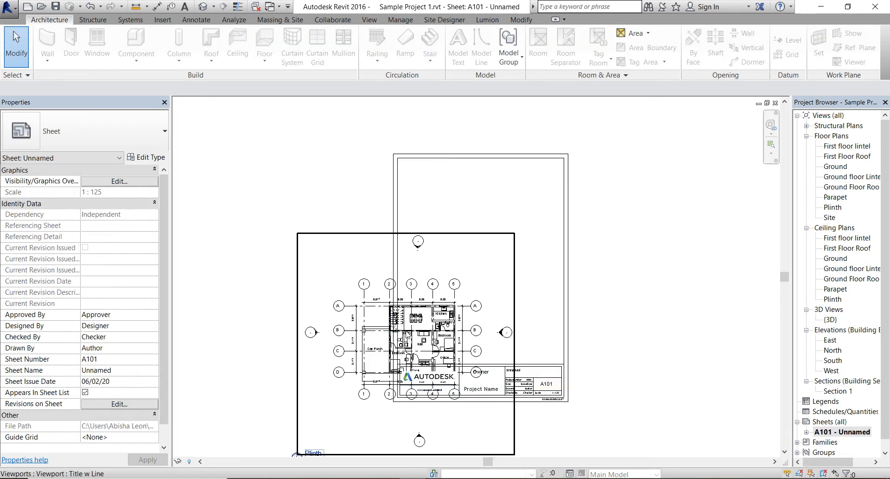
{"action": "left_click", "coordinate": [409, 334]}
{"action": "left_click_drag", "start_coordinate": [408, 335], "coordinate": [482, 236]}
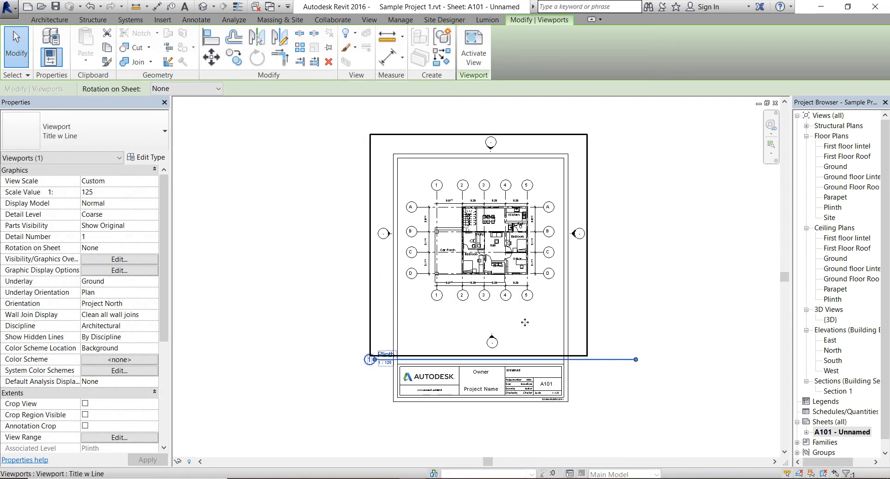
Step: Shorten the Plinth viewport's title line to fit inside the sheet frame and nudge the viewport slightly upward
{"action": "left_click", "coordinate": [625, 371]}
{"action": "scroll", "coordinate": [624, 370], "scroll_direction": "up", "scroll_amount": 1}
{"action": "left_click", "coordinate": [639, 358]}
{"action": "left_click_drag", "start_coordinate": [580, 358], "coordinate": [673, 346]}
{"action": "scroll", "coordinate": [552, 357], "scroll_direction": "up", "scroll_amount": 2}
{"action": "scroll", "coordinate": [629, 416], "scroll_direction": "down", "scroll_amount": 2}
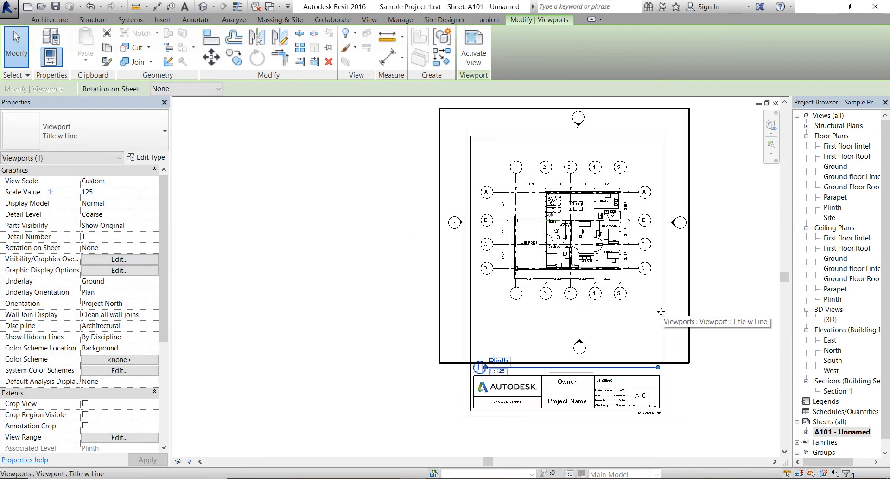
{"action": "left_click_drag", "start_coordinate": [660, 312], "coordinate": [660, 304]}
{"action": "left_click", "coordinate": [722, 339]}
{"action": "middle_click_drag", "start_coordinate": [728, 344], "coordinate": [660, 352]}
Step: Open the Plinth floor plan and nudge the north and south elevation markers toward the building
{"action": "double_click", "coordinate": [832, 207]}
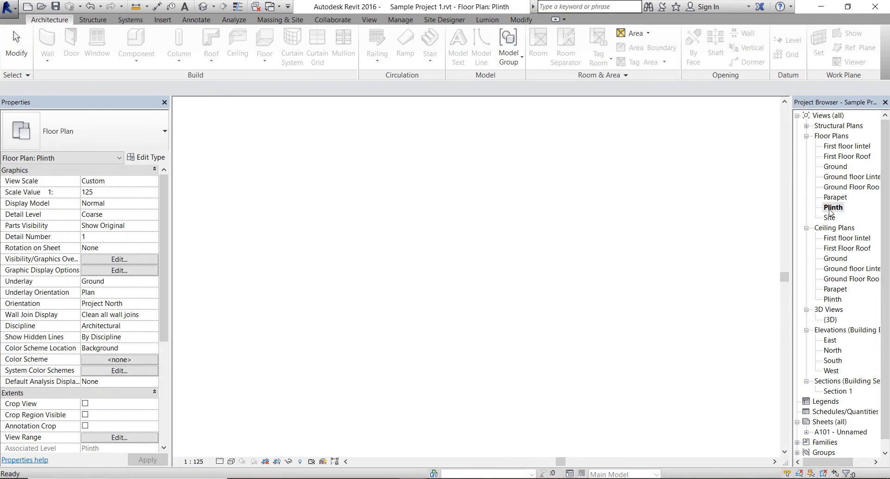
{"action": "scroll", "coordinate": [453, 258], "scroll_direction": "down", "scroll_amount": 3}
{"action": "mouse_move", "coordinate": [441, 313]}
{"action": "left_mouse_down"}
{"action": "mouse_move", "coordinate": [448, 337]}
{"action": "mouse_move", "coordinate": [497, 364]}
{"action": "left_mouse_up"}
{"action": "left_click_drag", "start_coordinate": [453, 169], "coordinate": [535, 206]}
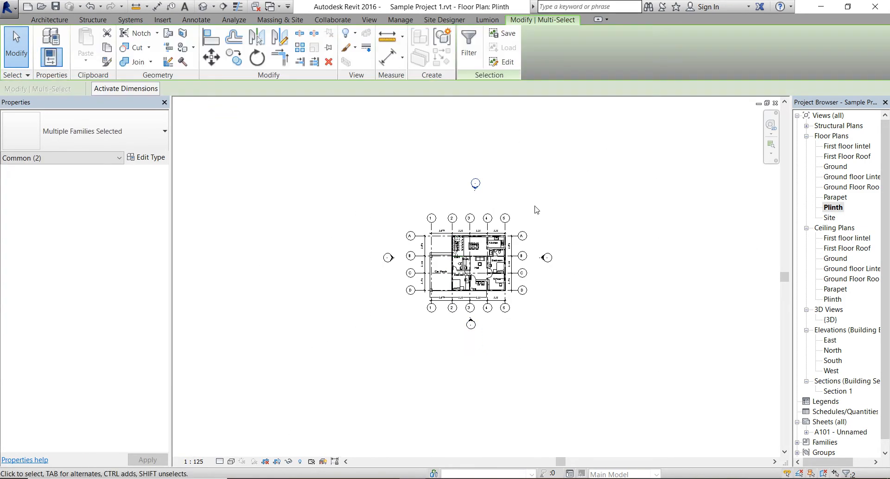
{"action": "key", "text": "Down"}
Step: Nudge the east and west elevation markers closer to the Plinth plan and check the fit on sheet A101
{"action": "left_click_drag", "start_coordinate": [580, 294], "coordinate": [535, 236]}
{"action": "key", "text": "Left"}
{"action": "key", "text": "Left"}
{"action": "key", "text": "Left"}
{"action": "left_click_drag", "start_coordinate": [400, 290], "coordinate": [369, 247]}
{"action": "key", "text": "Right"}
{"action": "key", "text": "Right"}
{"action": "left_click", "coordinate": [304, 288]}
{"action": "scroll", "coordinate": [304, 288], "scroll_direction": "up", "scroll_amount": 5}
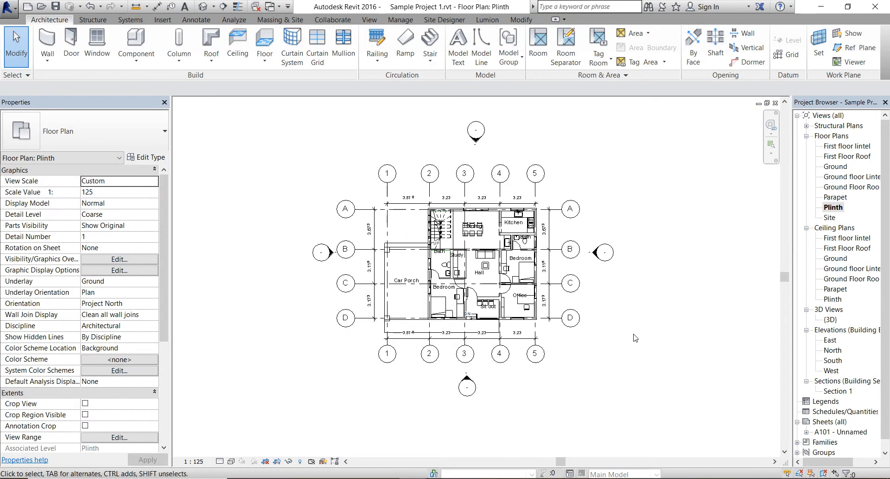
{"action": "double_click", "coordinate": [841, 432]}
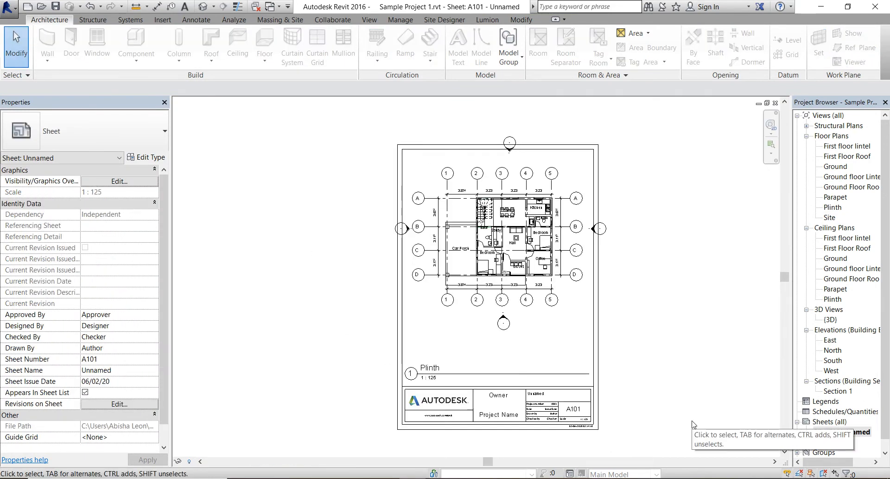
Step: In the Plinth plan, pull the upper ends of grids 1 to 5 and both ends of grids A to D closer to the building
{"action": "double_click", "coordinate": [834, 207]}
{"action": "left_click", "coordinate": [388, 188]}
{"action": "scroll", "coordinate": [387, 188], "scroll_direction": "up", "scroll_amount": 2}
{"action": "left_click_drag", "start_coordinate": [387, 180], "coordinate": [387, 198]}
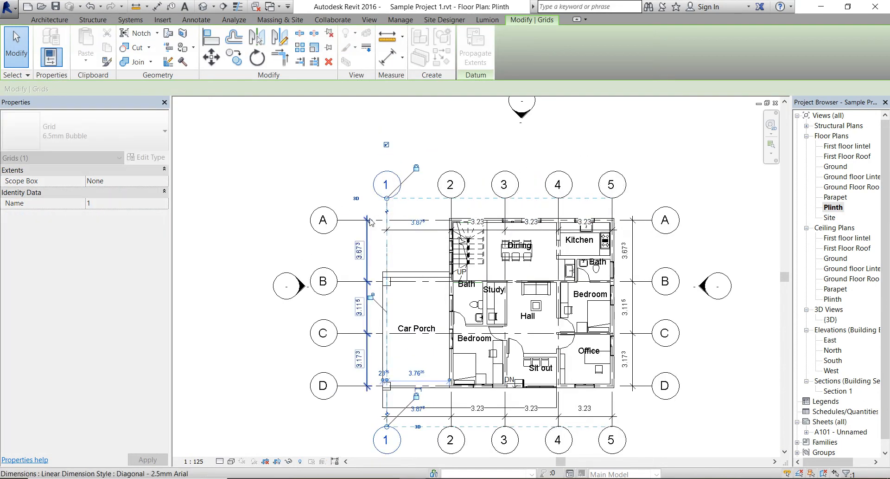
{"action": "left_click", "coordinate": [355, 220]}
{"action": "left_click_drag", "start_coordinate": [337, 219], "coordinate": [353, 220]}
{"action": "left_click", "coordinate": [636, 385]}
{"action": "left_click_drag", "start_coordinate": [652, 385], "coordinate": [640, 385]}
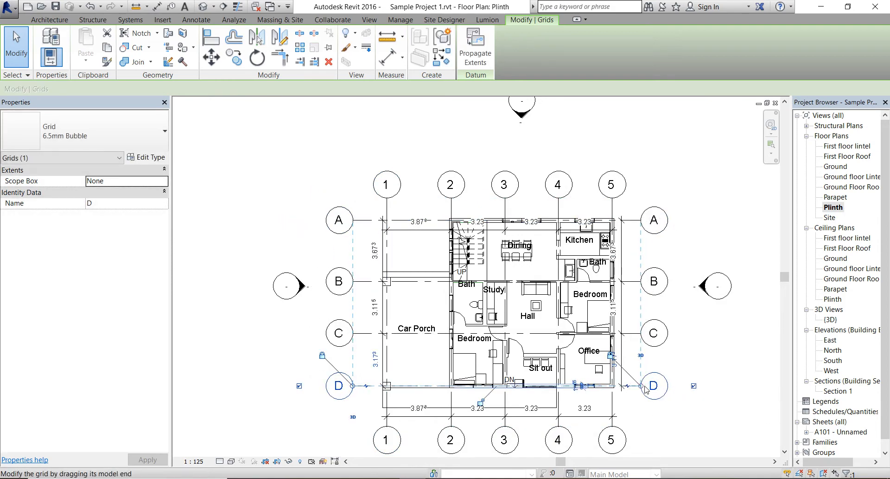
Step: Pull the lower ends of grids 1 to 5 closer to the building and review the layout on sheet A101
{"action": "left_click", "coordinate": [675, 420]}
{"action": "middle_click_drag", "start_coordinate": [675, 422], "coordinate": [667, 395]}
{"action": "scroll", "coordinate": [668, 395], "scroll_direction": "up", "scroll_amount": 1}
{"action": "left_click", "coordinate": [531, 395]}
{"action": "left_click_drag", "start_coordinate": [531, 400], "coordinate": [532, 387]}
{"action": "left_click", "coordinate": [721, 407]}
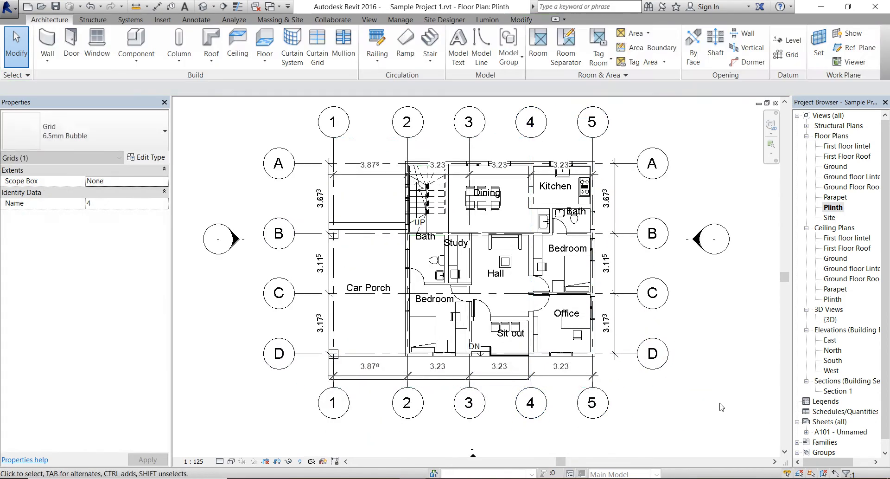
{"action": "double_click", "coordinate": [841, 431]}
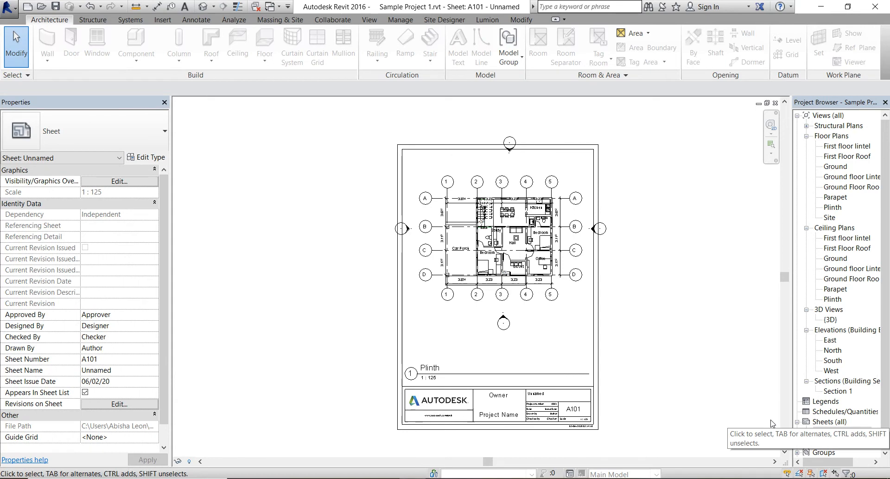
Step: In the Plinth plan, nudge the west and east elevation markers inward toward the shortened grids
{"action": "double_click", "coordinate": [833, 207]}
{"action": "left_click_drag", "start_coordinate": [295, 252], "coordinate": [362, 309]}
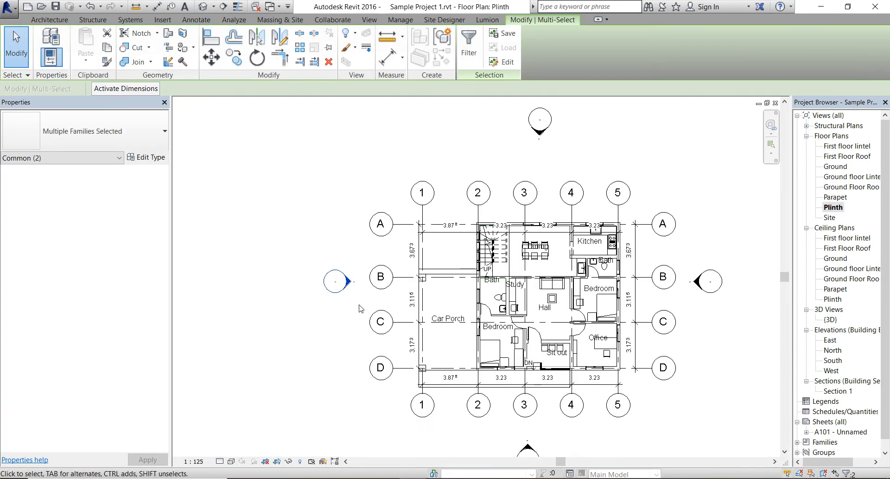
{"action": "key", "text": "Right"}
{"action": "key", "text": "Right"}
{"action": "key", "text": "Right"}
{"action": "key", "text": "Right"}
{"action": "key", "text": "Right"}
{"action": "left_click_drag", "start_coordinate": [682, 247], "coordinate": [741, 314]}
{"action": "key", "text": "Left"}
{"action": "key", "text": "Left"}
{"action": "key", "text": "Left"}
{"action": "key", "text": "Left"}
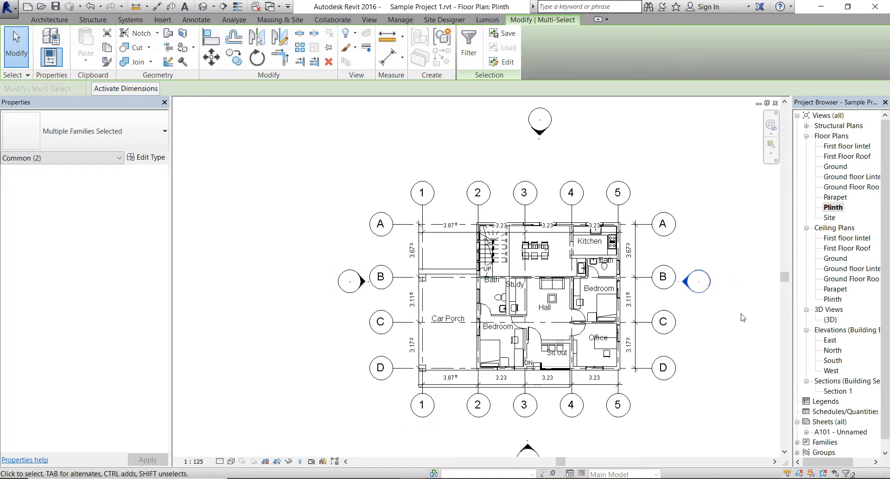
{"action": "key", "text": "Escape"}
Step: Move the north and south elevation markers closer to the Plinth plan's grid bubbles and return to sheet A101
{"action": "scroll", "coordinate": [450, 232], "scroll_direction": "down", "scroll_amount": 2}
{"action": "left_click_drag", "start_coordinate": [466, 122], "coordinate": [543, 176]}
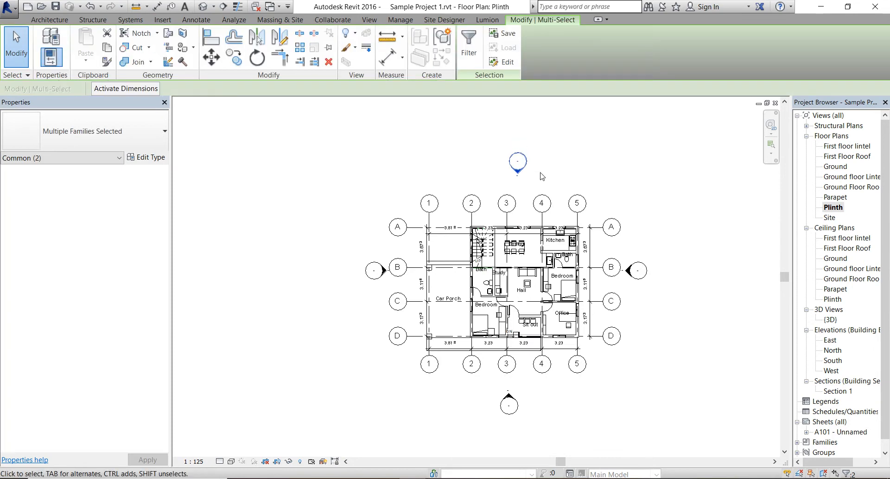
{"action": "key", "text": "Down"}
{"action": "key", "text": "Down"}
{"action": "key", "text": "Down"}
{"action": "left_click_drag", "start_coordinate": [524, 433], "coordinate": [486, 384]}
{"action": "key", "text": "Up"}
{"action": "key", "text": "Up"}
{"action": "key", "text": "Up"}
{"action": "key", "text": "Up"}
{"action": "key", "text": "Up"}
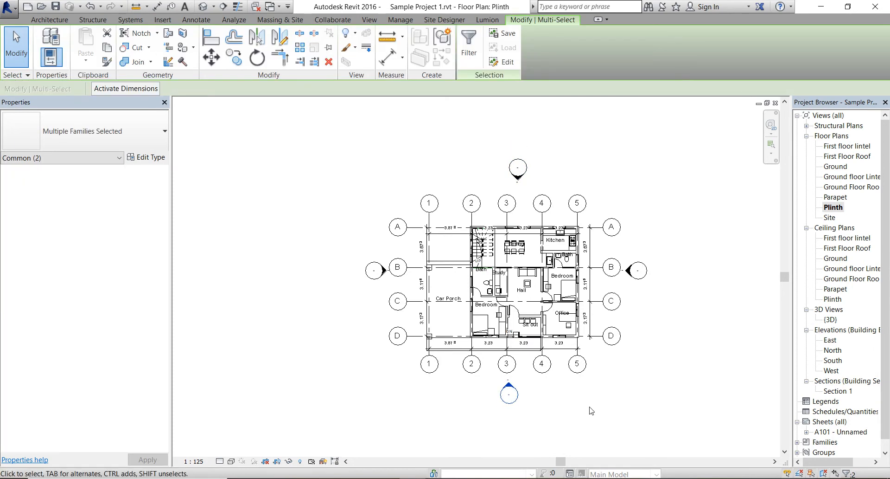
{"action": "key", "text": "Escape"}
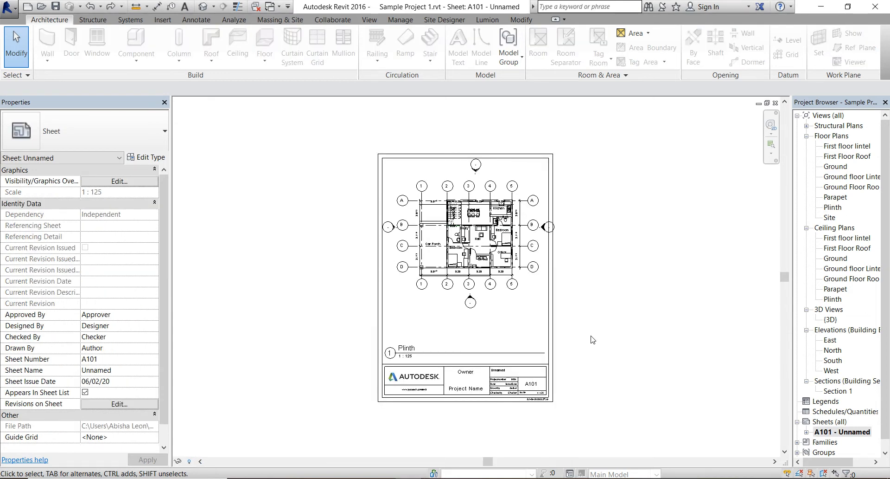
Step: Rotate the Plinth viewport 90° clockwise on sheet A101 and move it inside the sheet border above the title block
{"action": "left_click", "coordinate": [505, 317]}
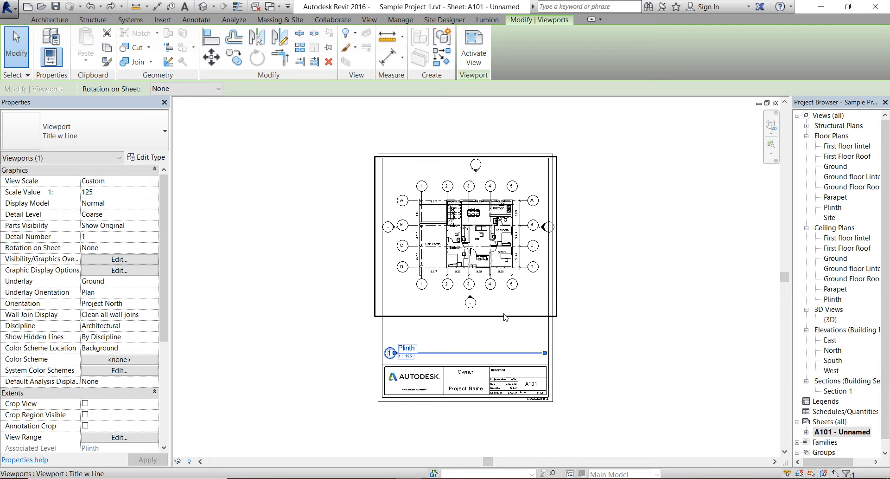
{"action": "left_click", "coordinate": [199, 89]}
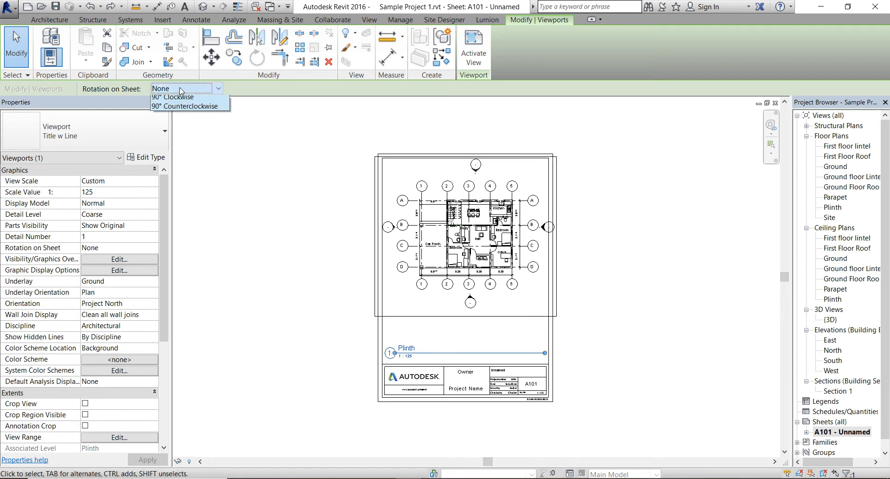
{"action": "left_click", "coordinate": [188, 110]}
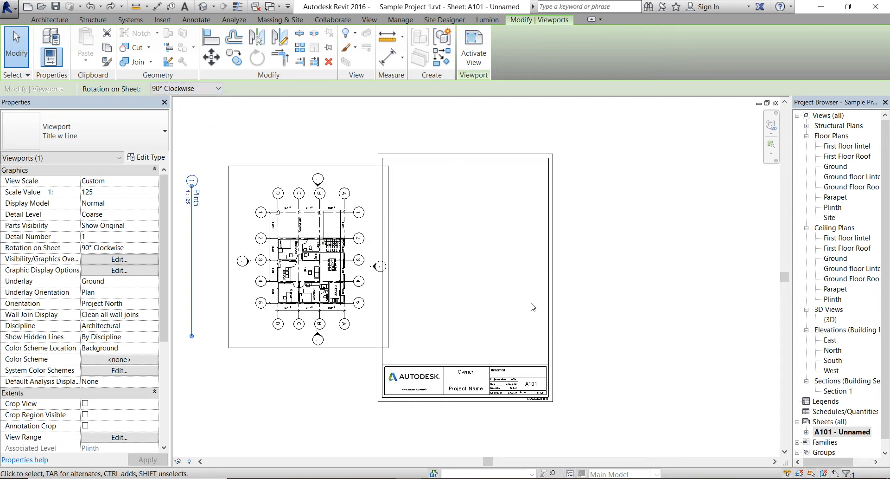
{"action": "left_click_drag", "start_coordinate": [373, 342], "coordinate": [510, 343]}
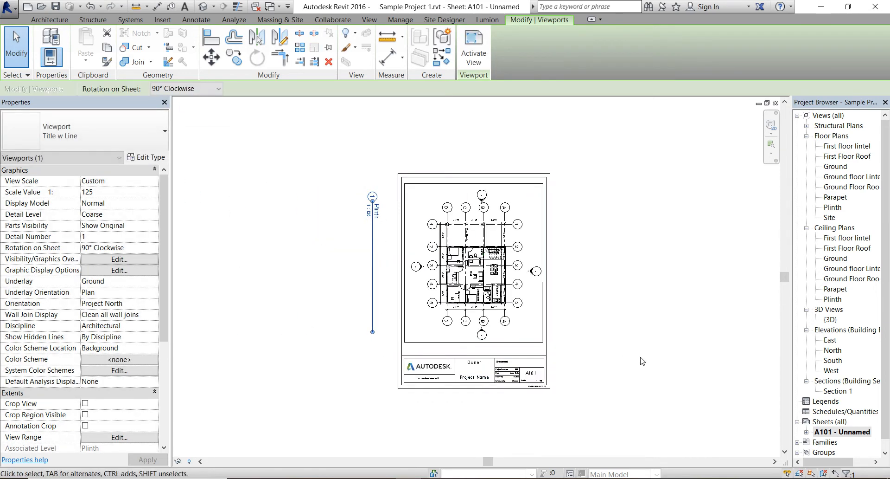
{"action": "left_click", "coordinate": [641, 360]}
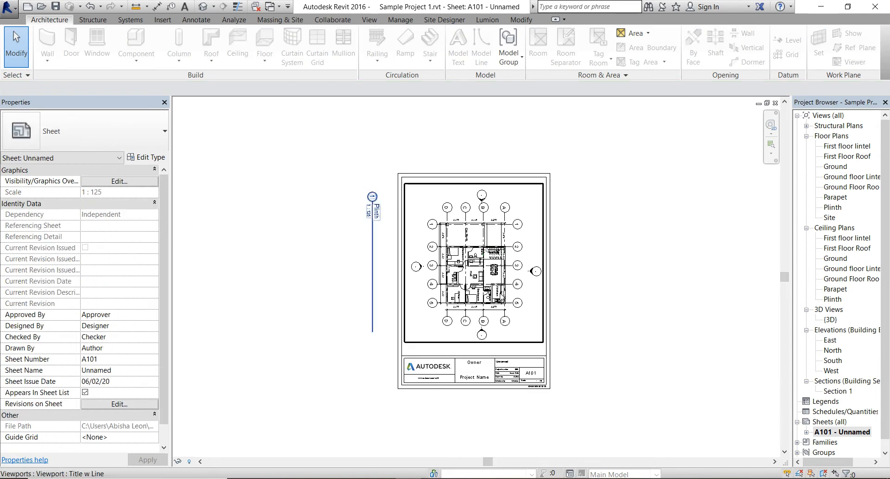
Step: Move the Plinth view title inside the A101 sheet border, alongside the rotated plan
{"action": "scroll", "coordinate": [434, 230], "scroll_direction": "up", "scroll_amount": 1}
{"action": "left_click", "coordinate": [353, 187]}
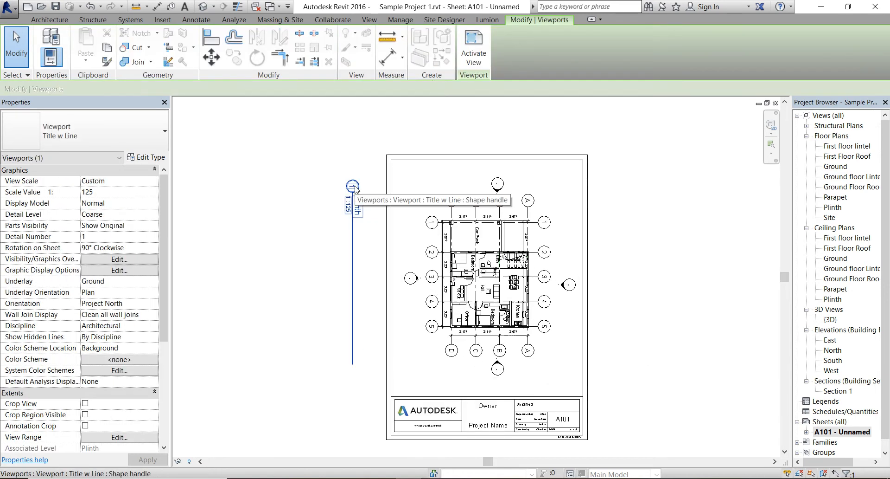
{"action": "left_click_drag", "start_coordinate": [354, 188], "coordinate": [407, 201]}
{"action": "left_click", "coordinate": [638, 297]}
{"action": "scroll", "coordinate": [638, 310], "scroll_direction": "down", "scroll_amount": 1}
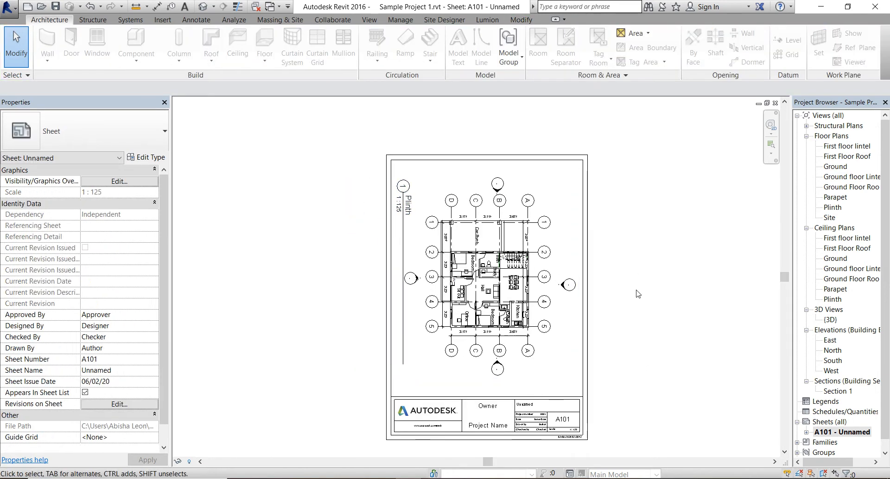
{"action": "scroll", "coordinate": [667, 405], "scroll_direction": "up", "scroll_amount": 1}
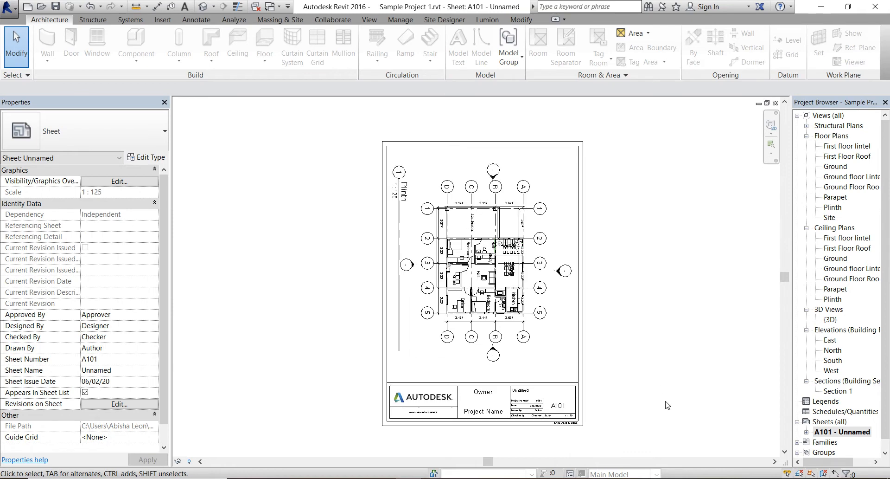
{"action": "scroll", "coordinate": [667, 405], "scroll_direction": "up", "scroll_amount": 1}
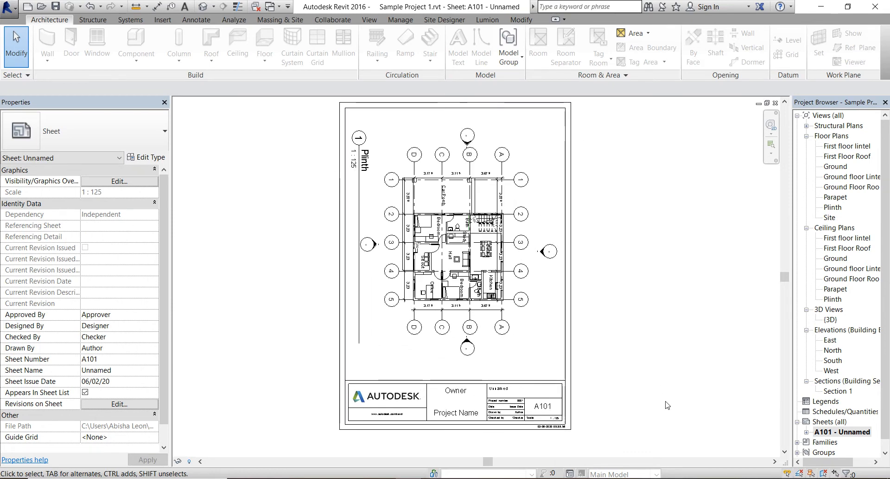
Step: Change the sheet name in the A101 title block to Ground Floor Plan
{"action": "left_click", "coordinate": [499, 393]}
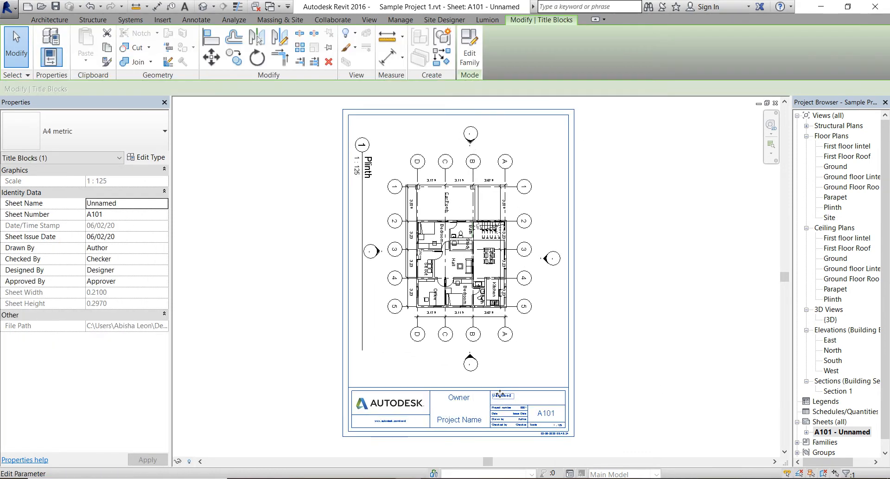
{"action": "left_click", "coordinate": [510, 397]}
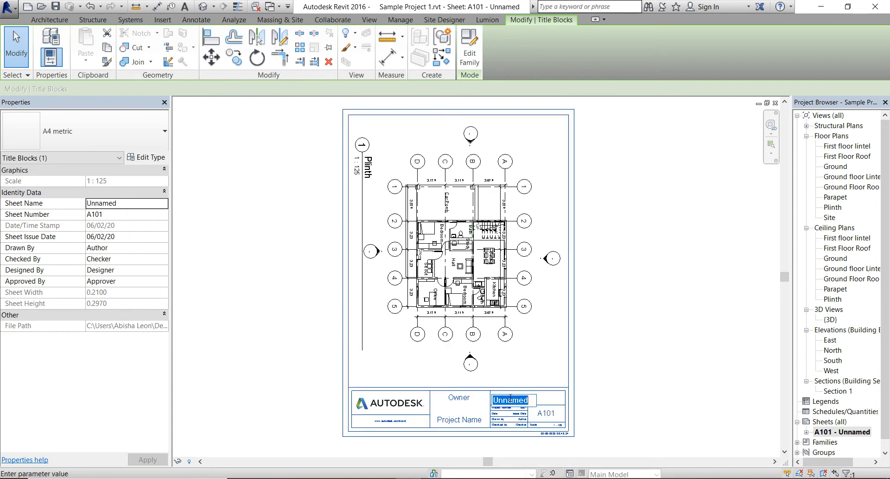
{"action": "type", "text": "G"}
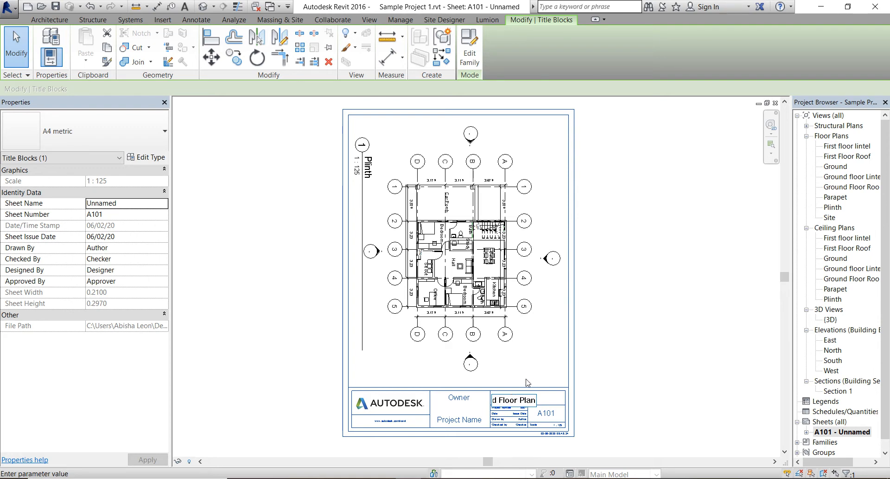
{"action": "left_click", "coordinate": [608, 397]}
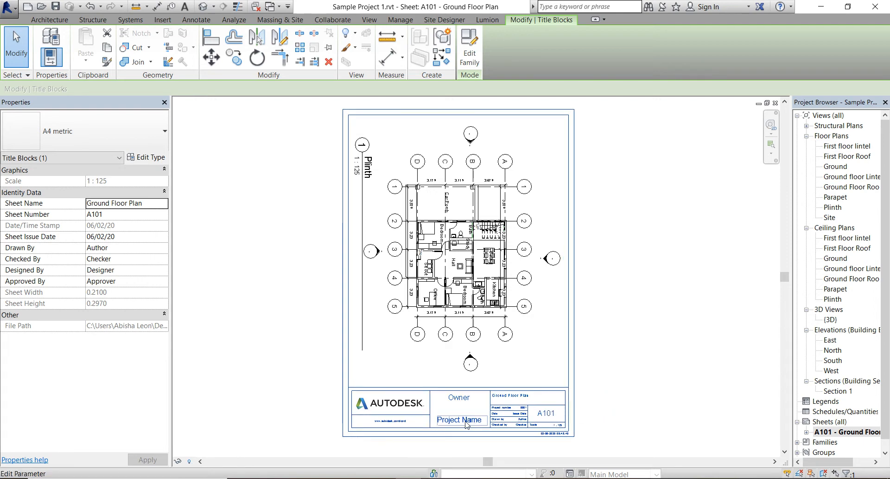
Step: Set the project name in the title block to Residence
{"action": "scroll", "coordinate": [495, 430], "scroll_direction": "up", "scroll_amount": 3}
{"action": "scroll", "coordinate": [501, 434], "scroll_direction": "down", "scroll_amount": 1}
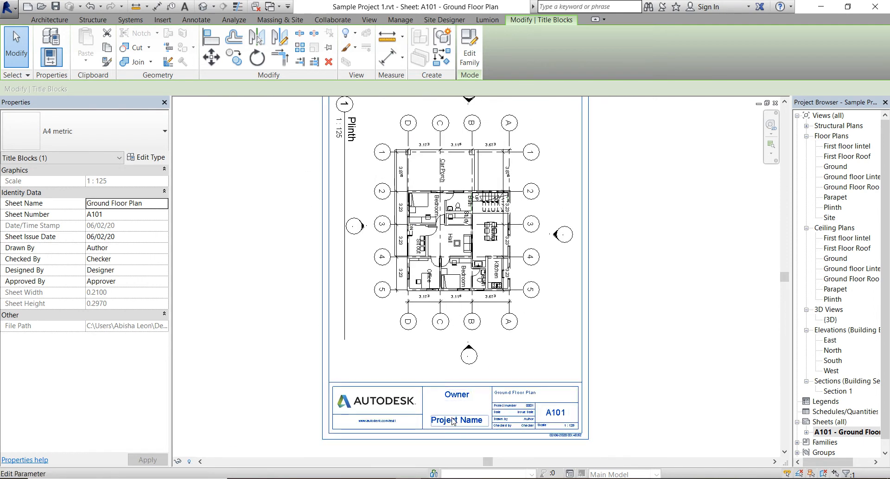
{"action": "left_click", "coordinate": [453, 419]}
{"action": "type", "text": "Residence"}
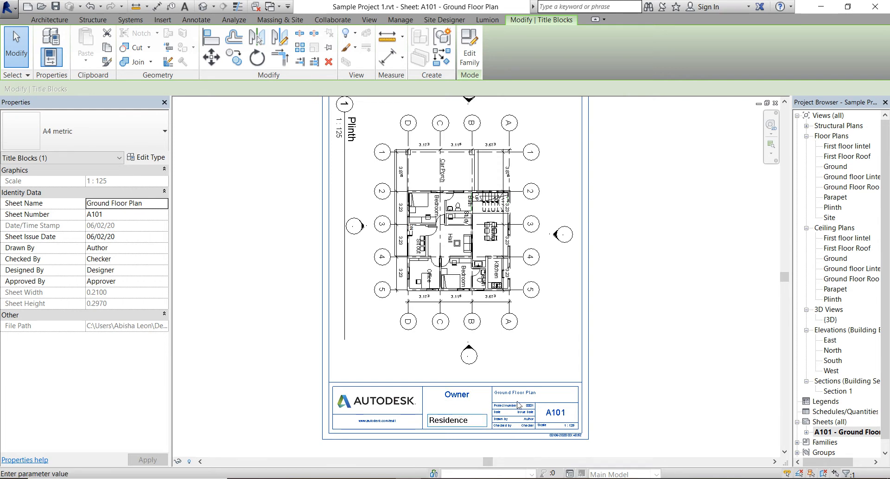
{"action": "left_click", "coordinate": [596, 389]}
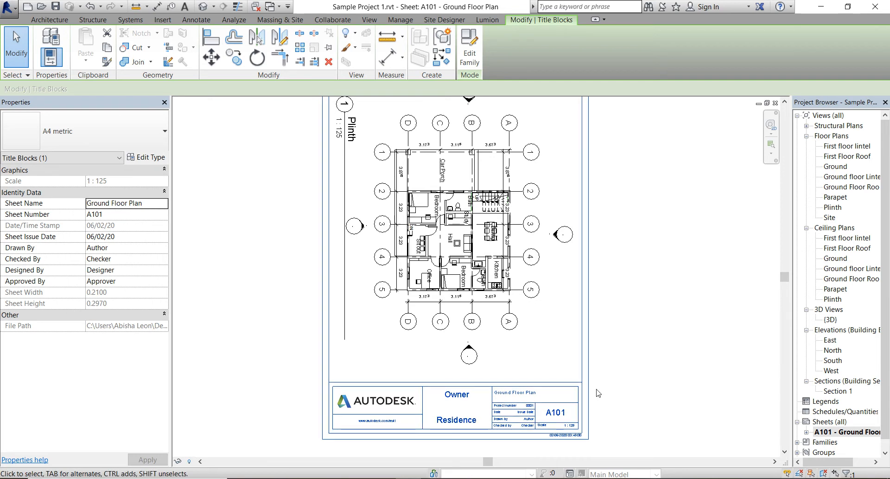
{"action": "scroll", "coordinate": [640, 434], "scroll_direction": "down", "scroll_amount": 1}
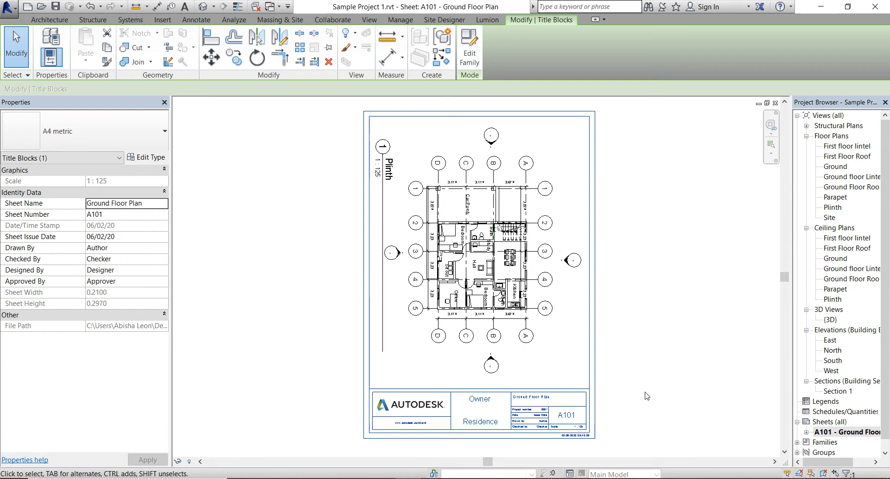
{"action": "key", "text": "Escape"}
Step: Create a new sheet with the A4 metric title block
{"action": "right_click", "coordinate": [817, 421]}
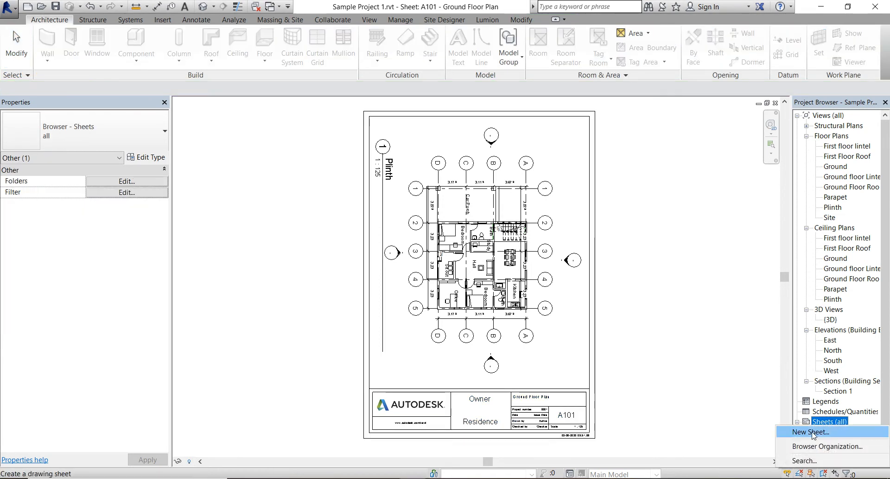
{"action": "left_click", "coordinate": [813, 433]}
{"action": "left_click", "coordinate": [377, 218]}
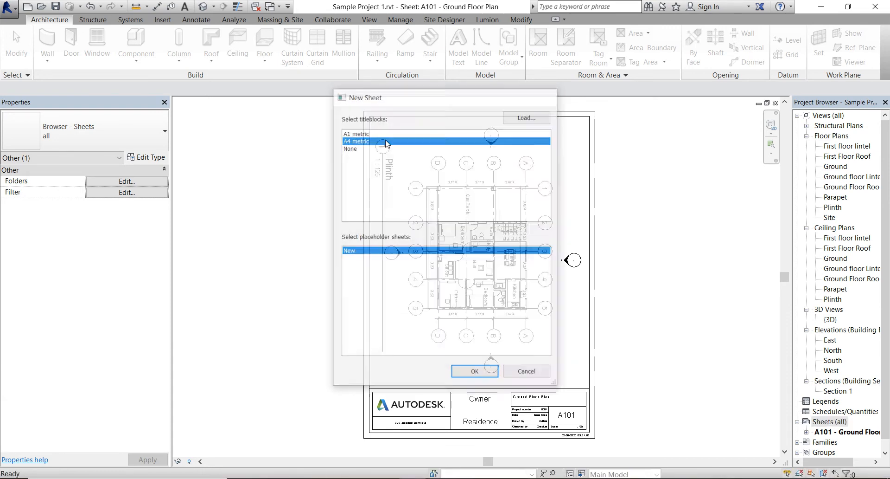
{"action": "left_click", "coordinate": [475, 373]}
Step: Place the East elevation view on the new sheet A102
{"action": "left_click", "coordinate": [830, 340]}
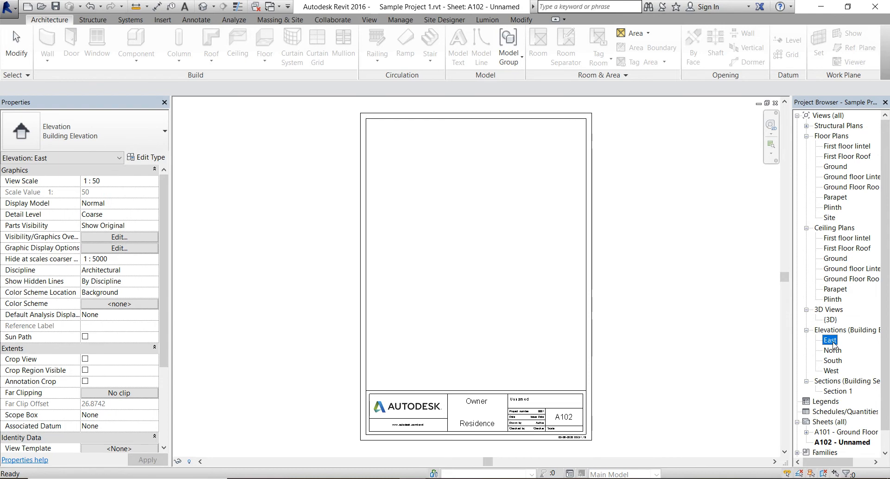
{"action": "left_click_drag", "start_coordinate": [537, 327], "coordinate": [499, 320]}
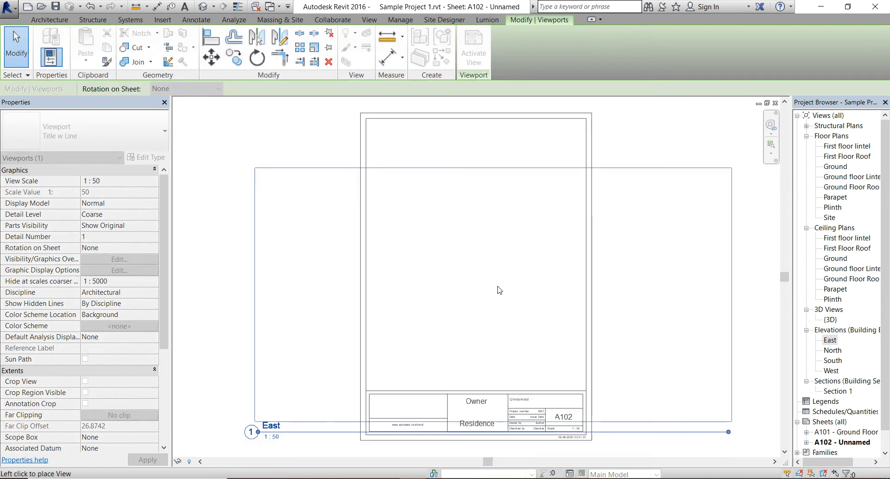
{"action": "left_click", "coordinate": [504, 258]}
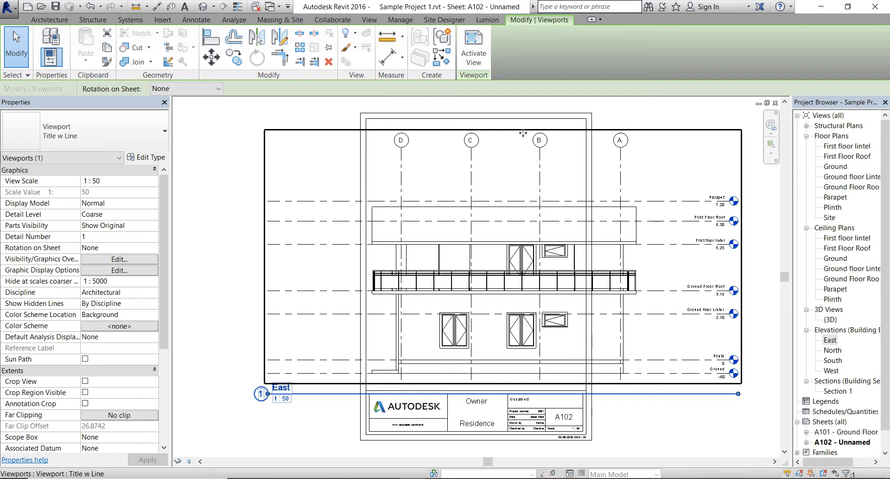
Step: Set the East elevation's view scale to 1 : 100 and return to sheet A102
{"action": "double_click", "coordinate": [831, 341]}
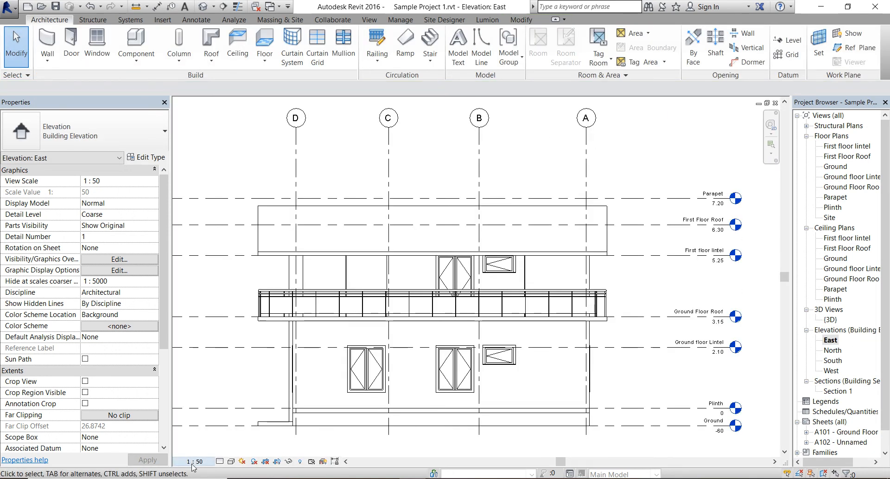
{"action": "left_click", "coordinate": [192, 463]}
{"action": "left_click", "coordinate": [200, 394]}
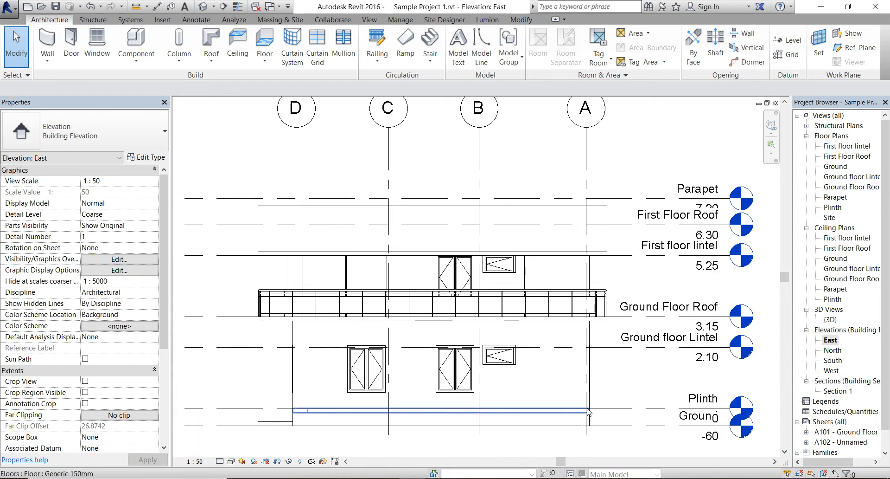
{"action": "double_click", "coordinate": [837, 443]}
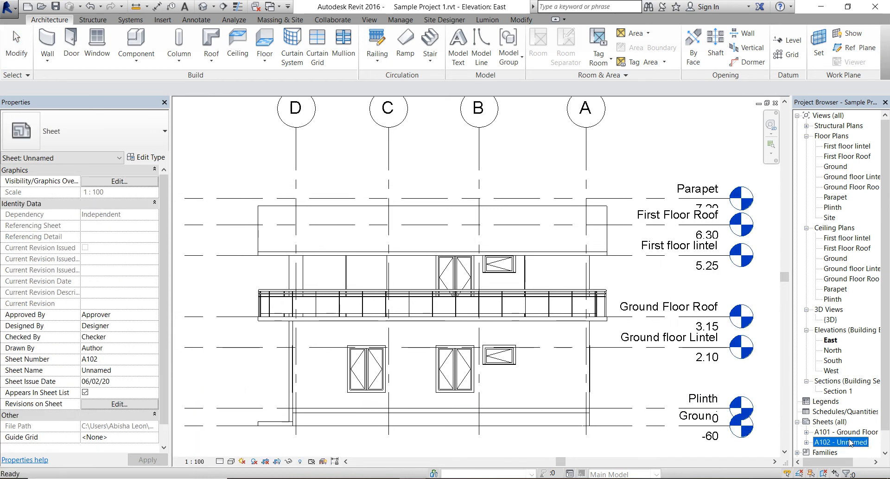
Step: Rotate the East viewport 90° clockwise and position it inside the A102 border, clear of the title block
{"action": "left_click_drag", "start_coordinate": [409, 337], "coordinate": [498, 300]}
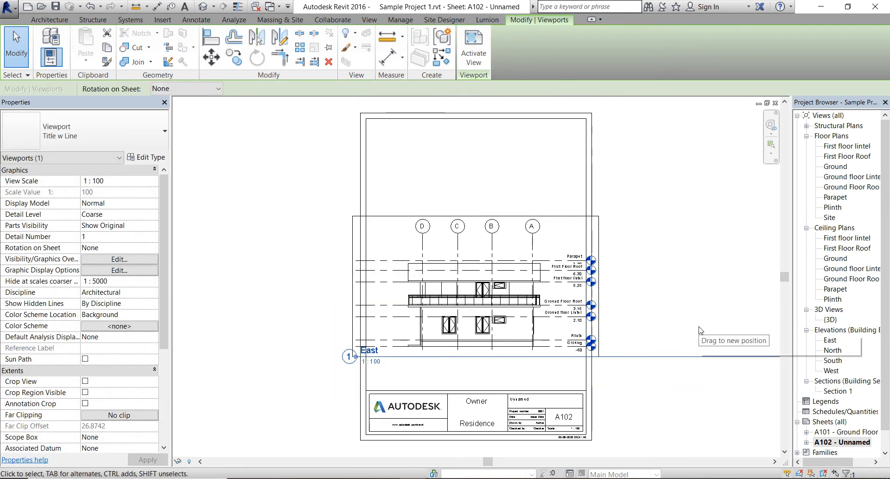
{"action": "left_click", "coordinate": [175, 89]}
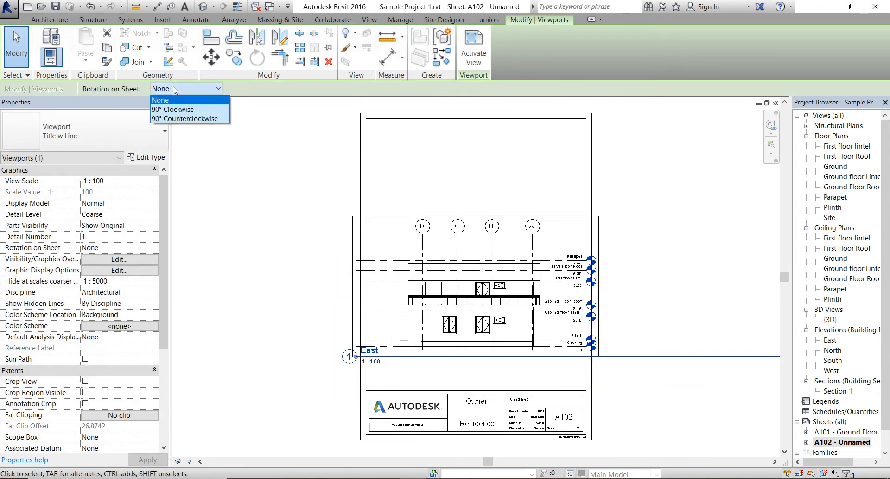
{"action": "left_click", "coordinate": [182, 110]}
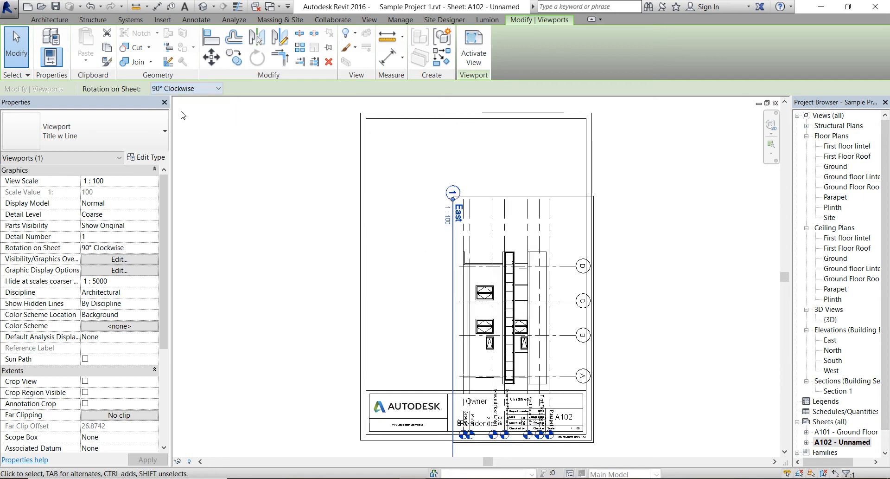
{"action": "left_click_drag", "start_coordinate": [514, 298], "coordinate": [439, 238]}
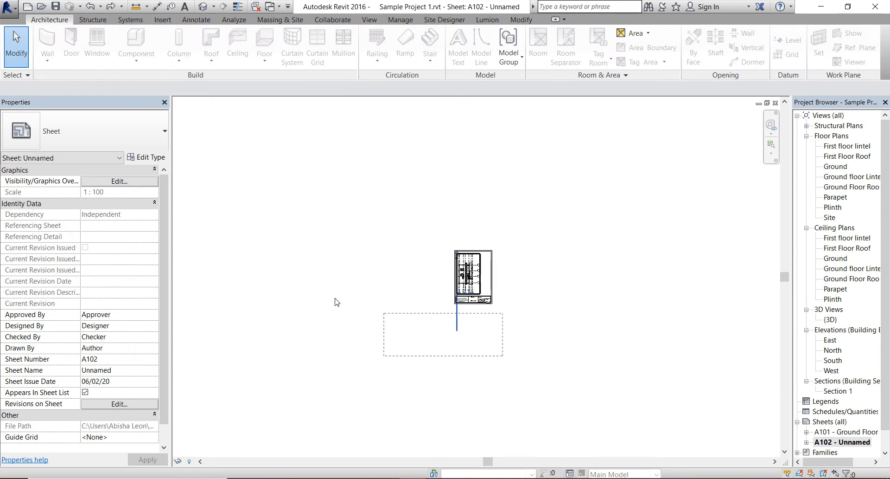
Step: Shorten the East viewport's title line so it ends above the A102 title block
{"action": "left_click", "coordinate": [439, 344]}
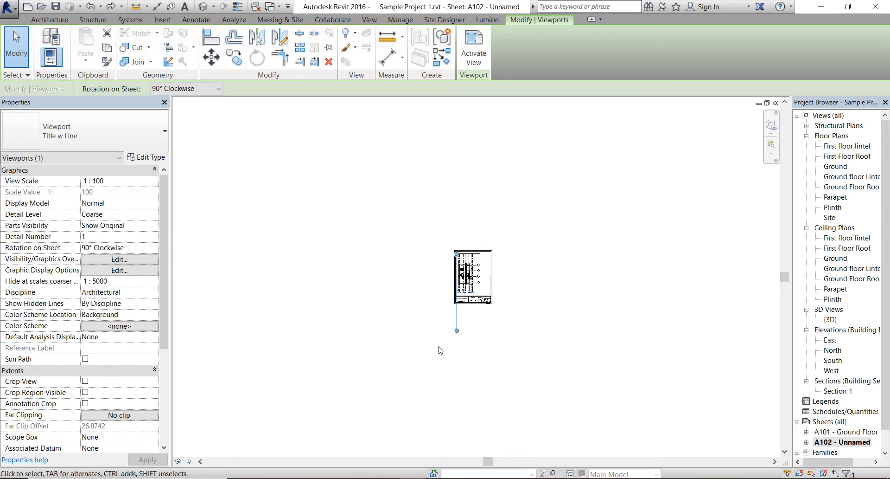
{"action": "scroll", "coordinate": [440, 345], "scroll_direction": "up", "scroll_amount": 2}
{"action": "left_click_drag", "start_coordinate": [470, 320], "coordinate": [469, 252]}
{"action": "scroll", "coordinate": [469, 258], "scroll_direction": "up", "scroll_amount": 4}
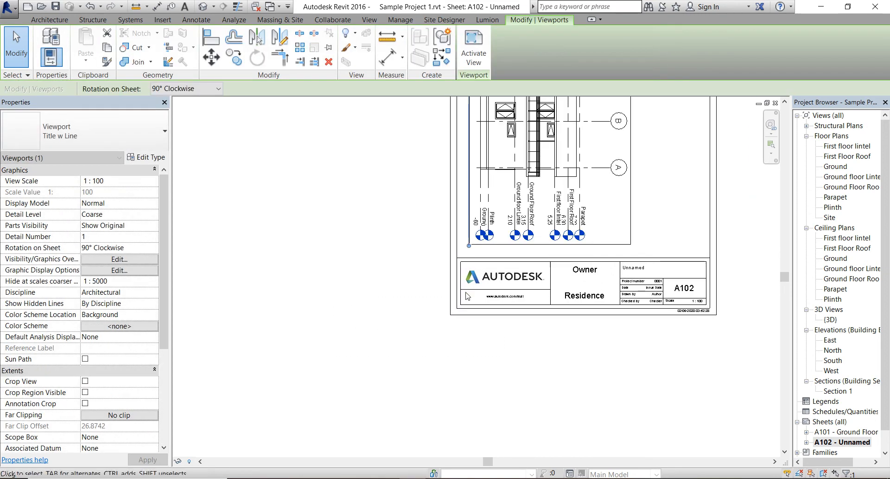
{"action": "scroll", "coordinate": [466, 325], "scroll_direction": "down", "scroll_amount": 3}
{"action": "left_click", "coordinate": [670, 203]}
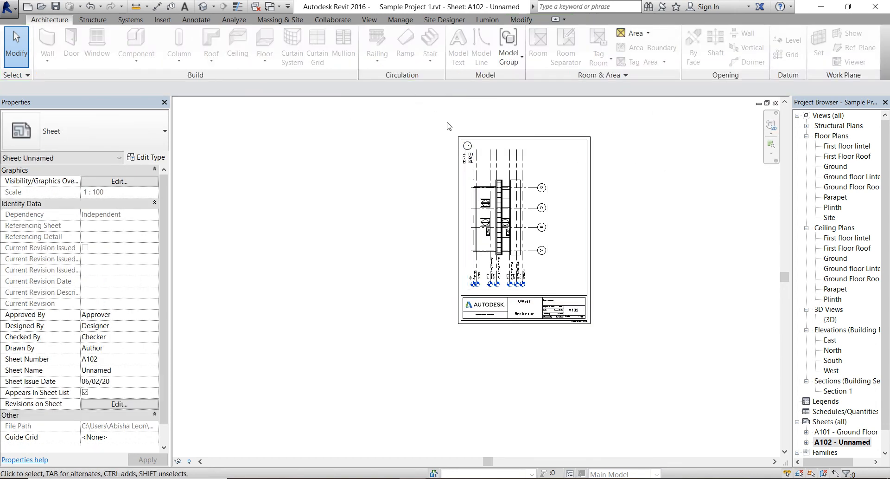
{"action": "scroll", "coordinate": [515, 153], "scroll_direction": "up", "scroll_amount": 3}
Step: In the East elevation, shorten the aligned level lines so their free ends stop just short of grid A
{"action": "double_click", "coordinate": [834, 341]}
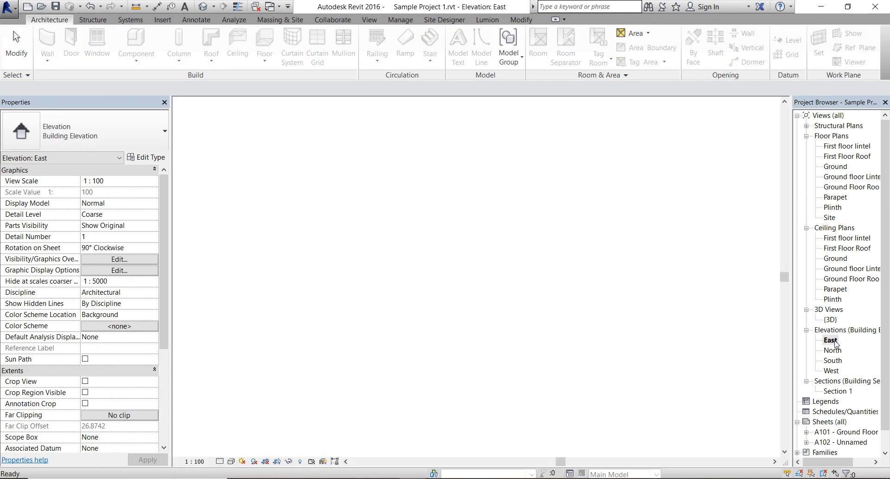
{"action": "scroll", "coordinate": [658, 366], "scroll_direction": "down", "scroll_amount": 2}
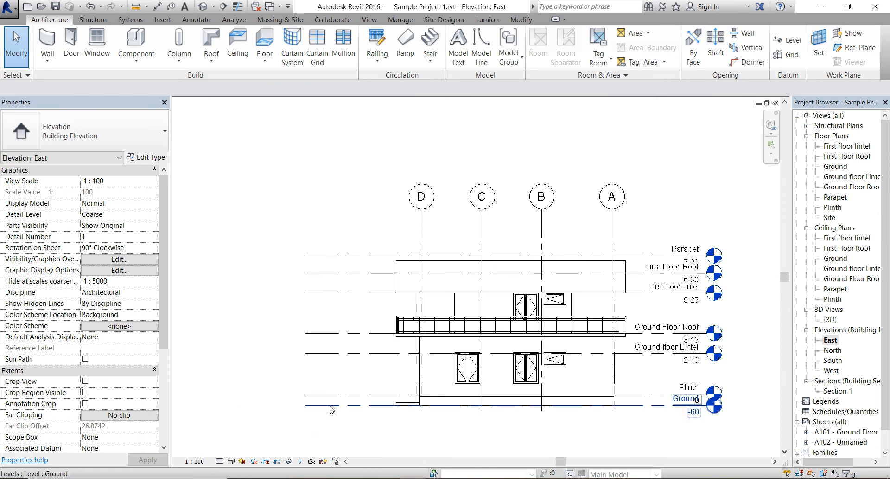
{"action": "left_click", "coordinate": [307, 406]}
{"action": "left_click_drag", "start_coordinate": [321, 405], "coordinate": [594, 405]}
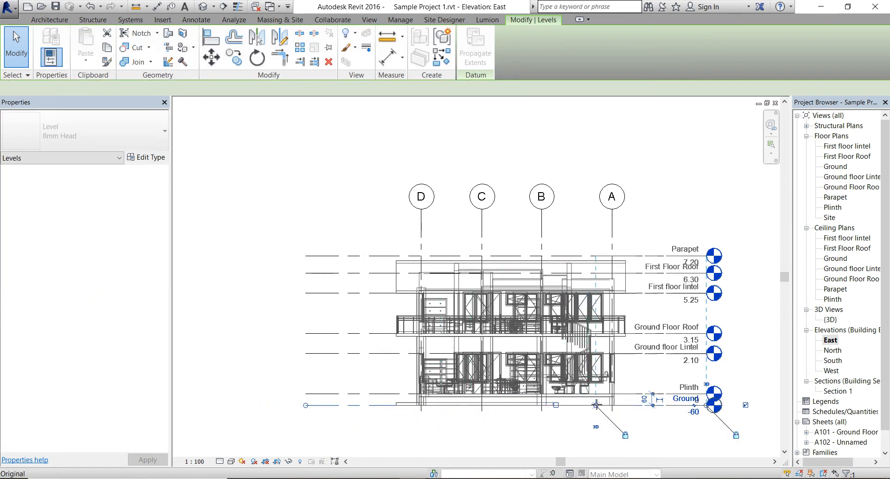
{"action": "left_click", "coordinate": [664, 445]}
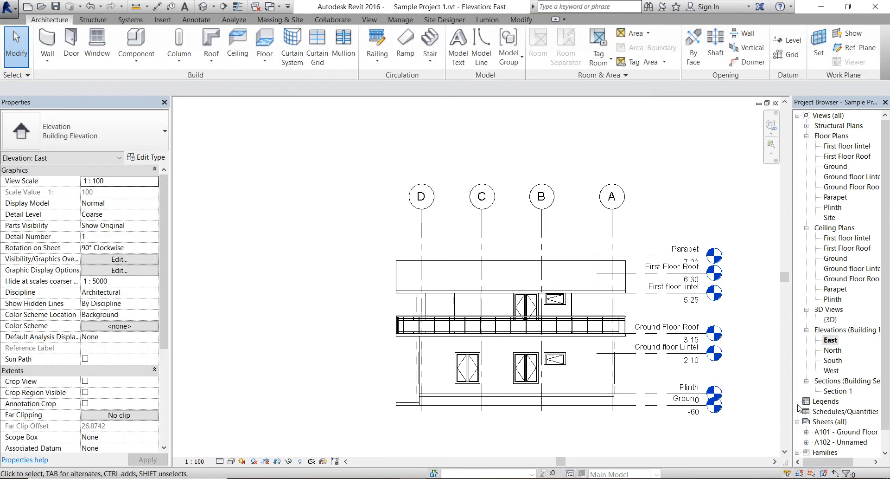
{"action": "scroll", "coordinate": [726, 367], "scroll_direction": "up", "scroll_amount": 1}
{"action": "scroll", "coordinate": [740, 406], "scroll_direction": "down", "scroll_amount": 1}
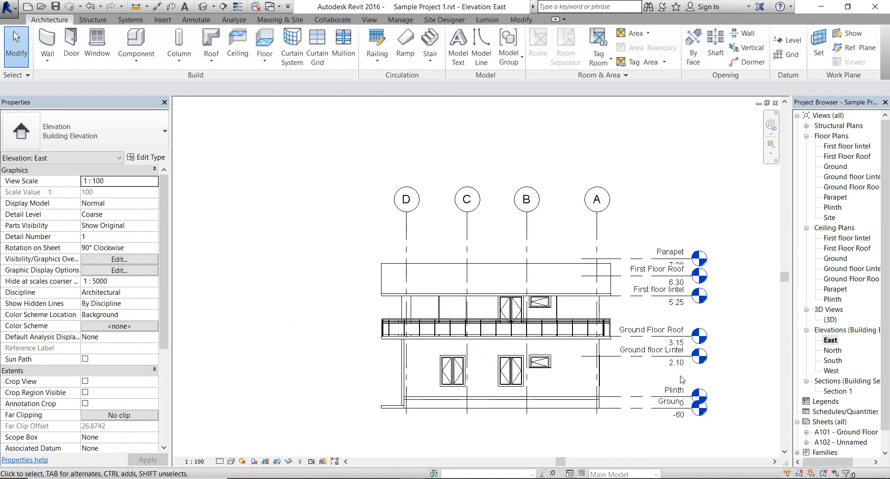
Step: Return to sheet A102 and rename it East Elevation in its title block
{"action": "double_click", "coordinate": [853, 442]}
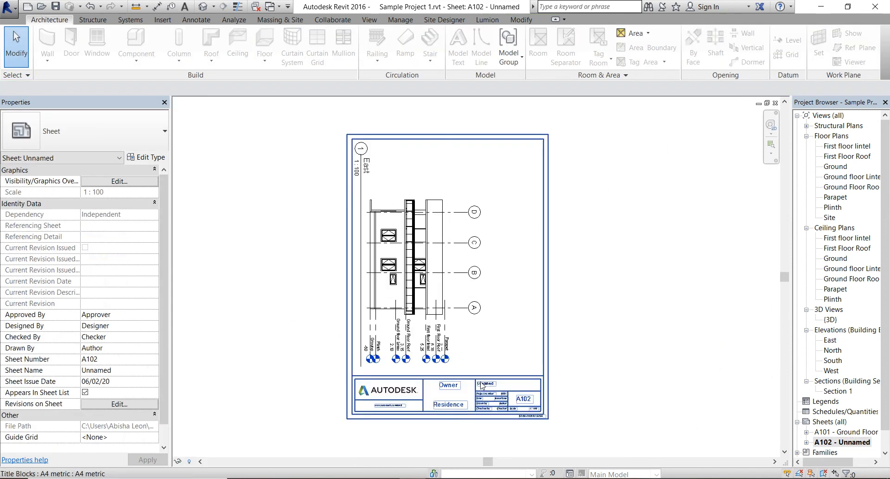
{"action": "left_click", "coordinate": [489, 386]}
{"action": "left_click", "coordinate": [489, 385]}
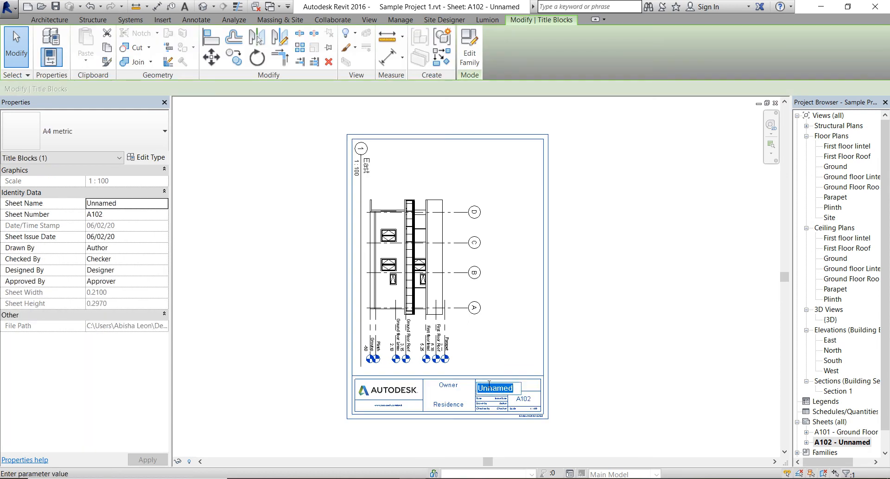
{"action": "type", "text": "Ea"}
{"action": "type", "text": "st Elevation"}
{"action": "left_click", "coordinate": [665, 413]}
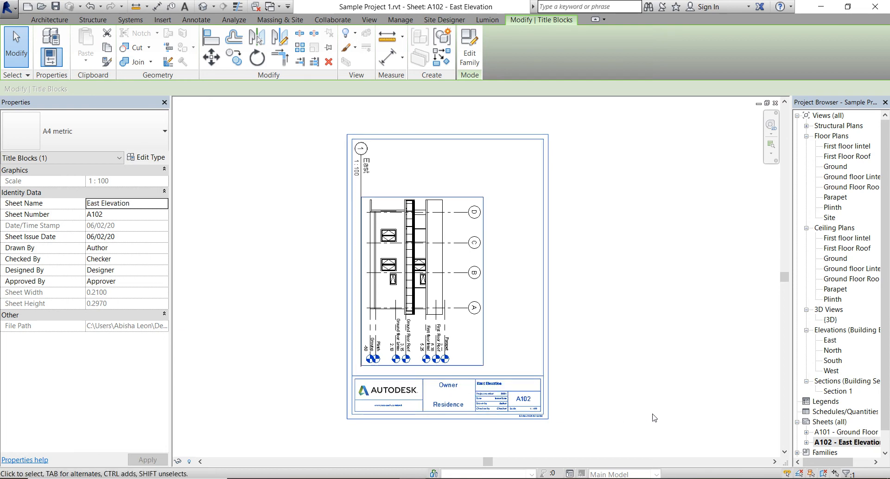
{"action": "left_click", "coordinate": [455, 425]}
Step: Check the A102 title block, then review sheets A103 - Section and A104 - South Elevation
{"action": "scroll", "coordinate": [454, 429], "scroll_direction": "up", "scroll_amount": 3}
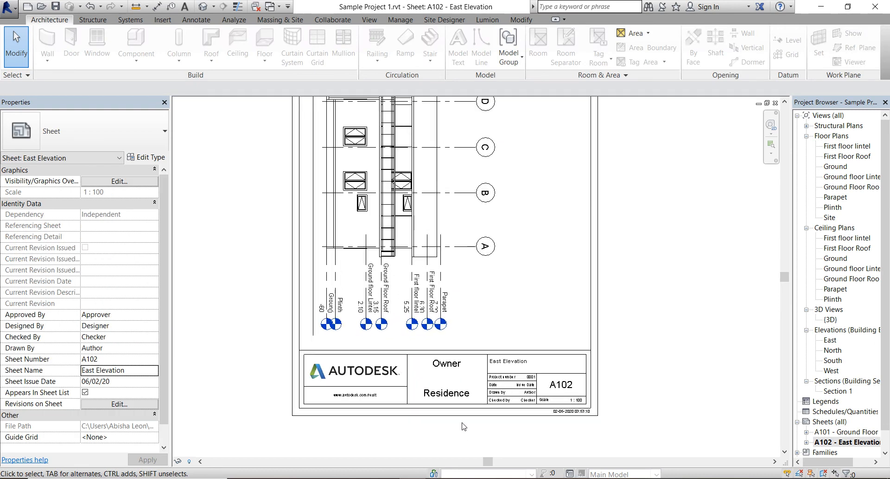
{"action": "scroll", "coordinate": [517, 443], "scroll_direction": "down", "scroll_amount": 2}
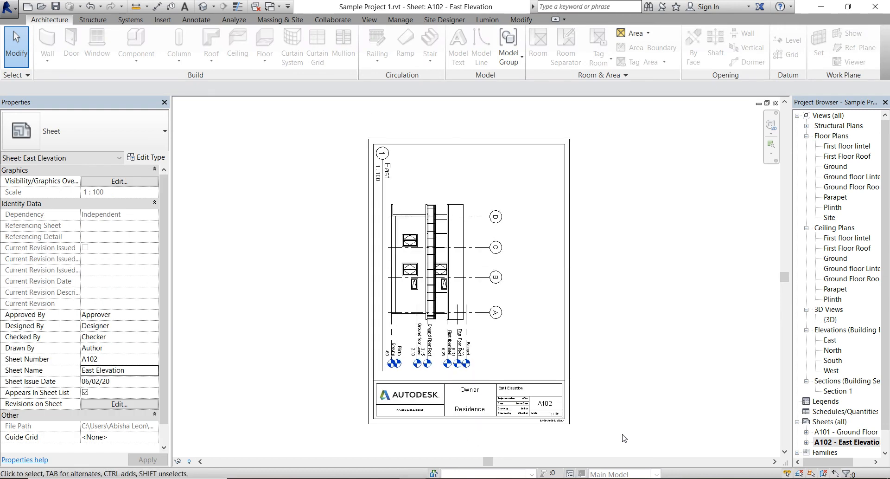
{"action": "scroll", "coordinate": [624, 438], "scroll_direction": "up", "scroll_amount": 1}
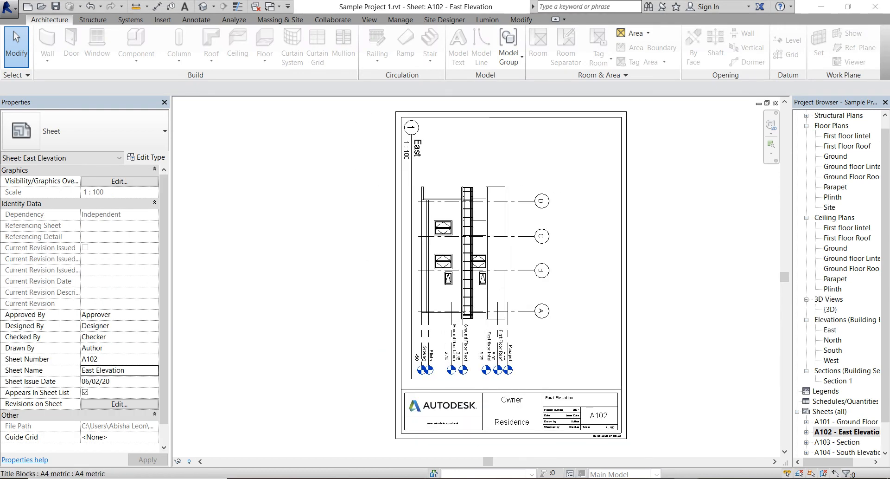
{"action": "double_click", "coordinate": [843, 442]}
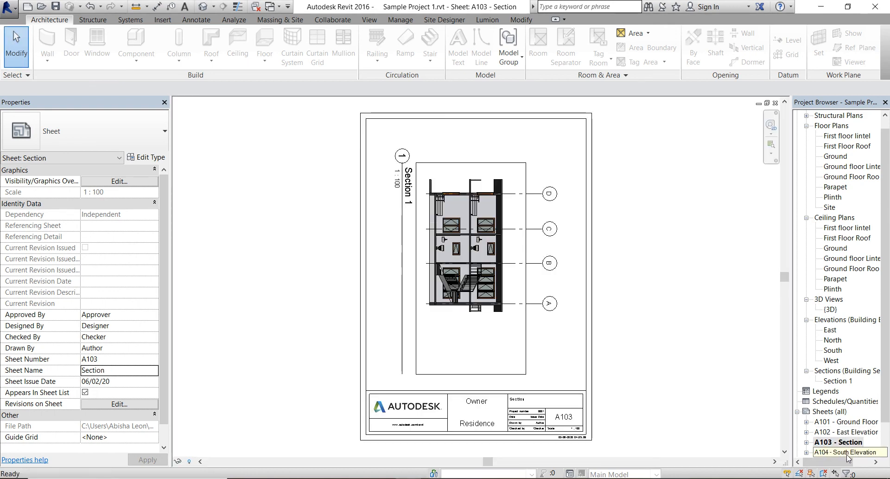
{"action": "double_click", "coordinate": [847, 454]}
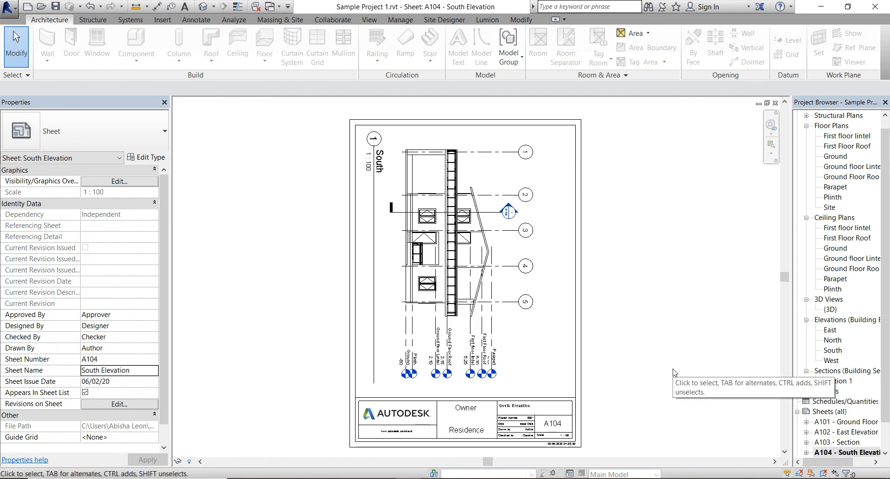
Step: Start a print to Adobe PDF and confirm sheets A101 to A104 as the selected sheet set
{"action": "left_click", "coordinate": [3, 10]}
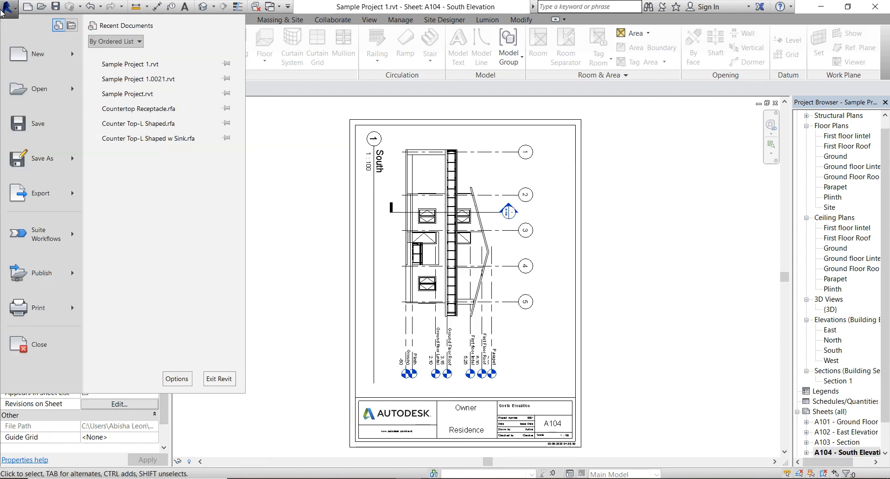
{"action": "left_click", "coordinate": [22, 310]}
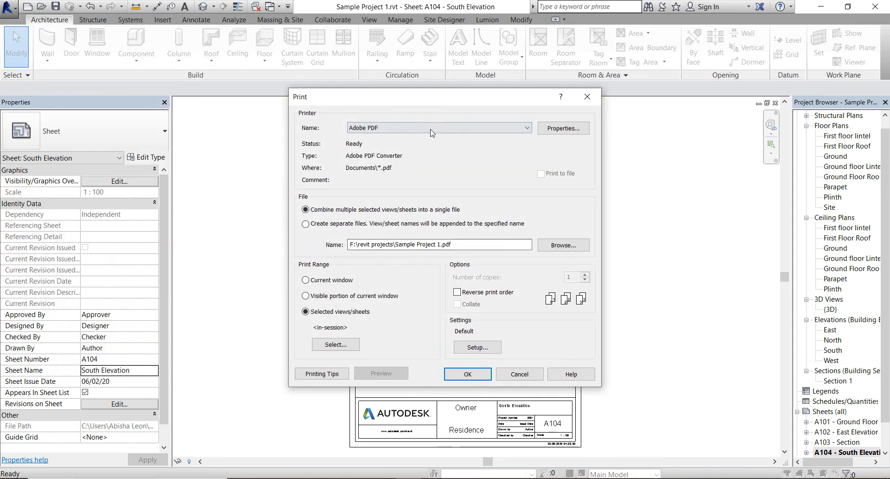
{"action": "left_click", "coordinate": [335, 345]}
{"action": "scroll", "coordinate": [331, 330], "scroll_direction": "down", "scroll_amount": 4}
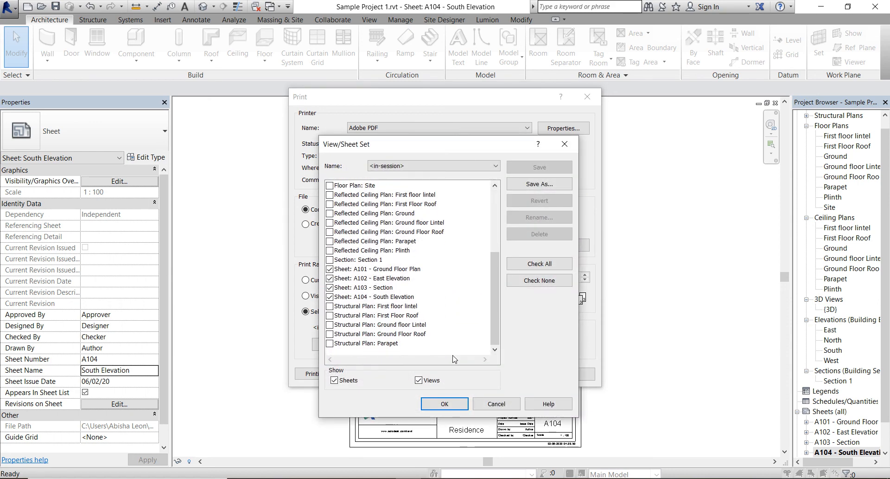
{"action": "left_click", "coordinate": [444, 404]}
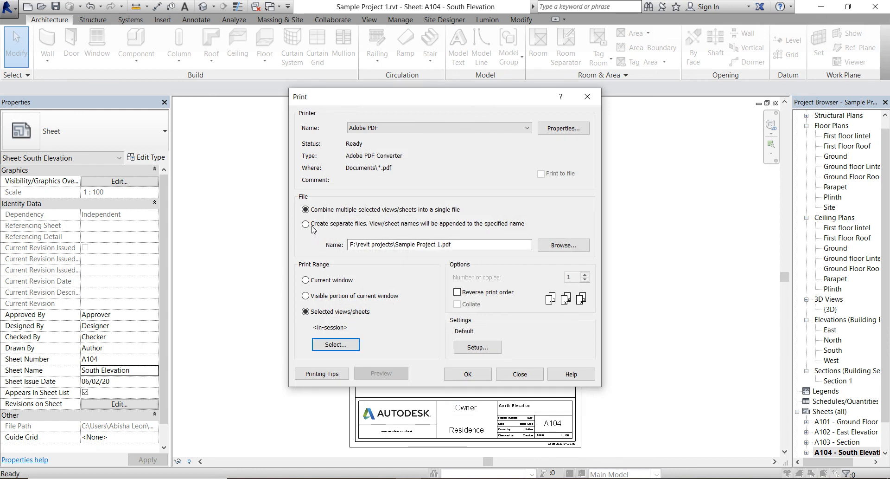
Step: Configure the Adobe PDF printer for A4 paper in Portrait orientation
{"action": "left_click", "coordinate": [562, 129]}
{"action": "left_click", "coordinate": [342, 128]}
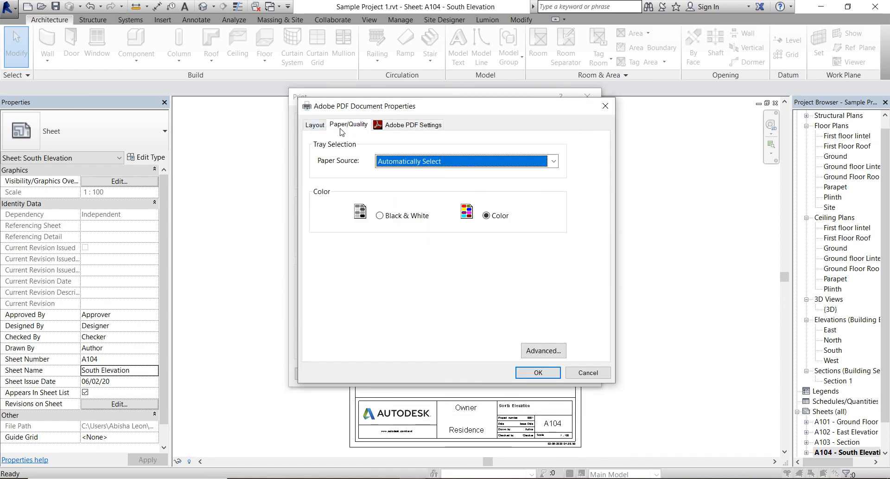
{"action": "left_click", "coordinate": [542, 351]}
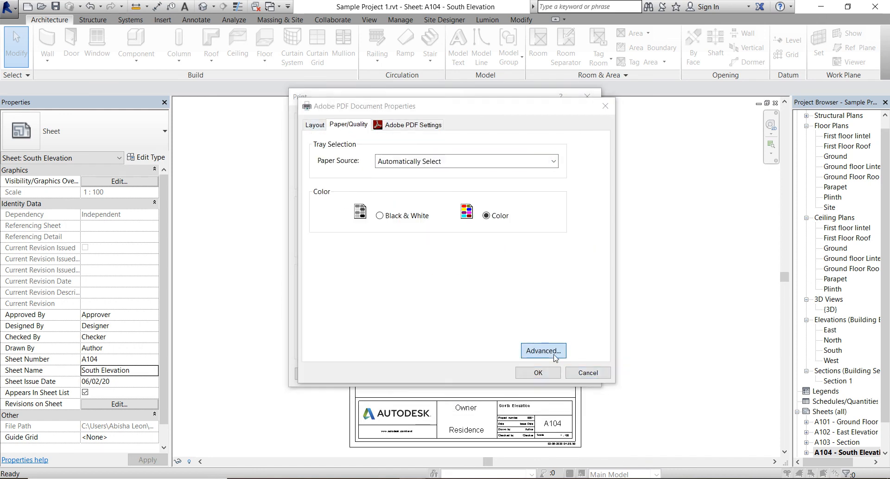
{"action": "left_click", "coordinate": [515, 145]}
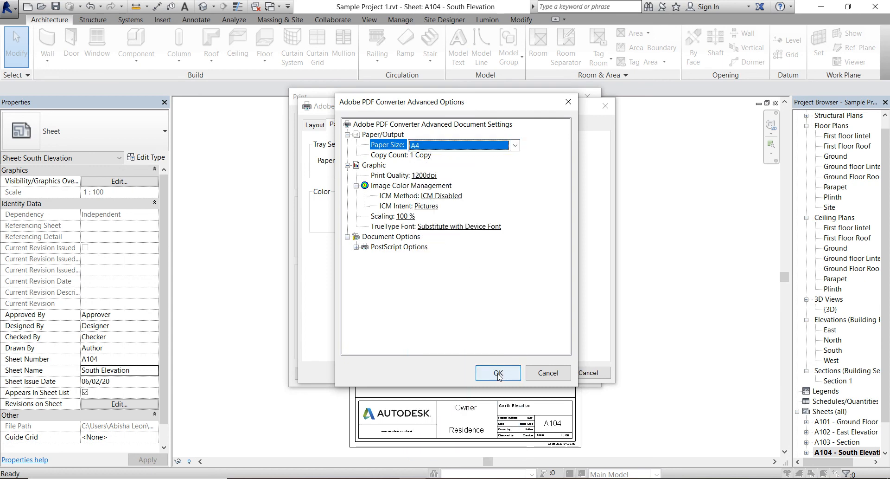
{"action": "left_click", "coordinate": [497, 372]}
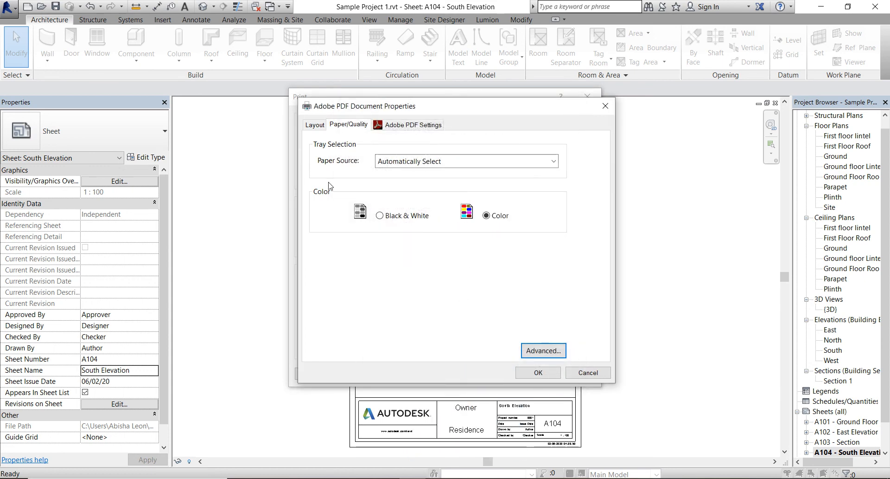
{"action": "left_click", "coordinate": [316, 125]}
{"action": "left_click", "coordinate": [362, 159]}
{"action": "left_click", "coordinate": [343, 165]}
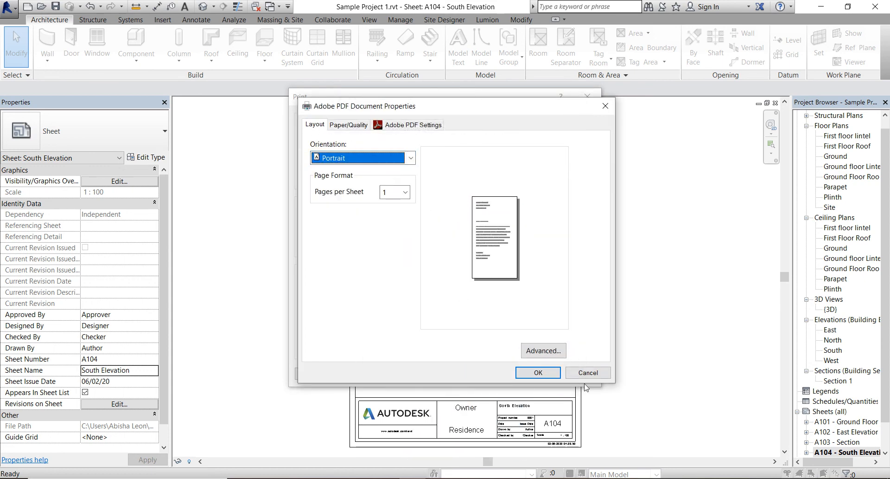
{"action": "left_click", "coordinate": [541, 374]}
Step: Print the sheets to Sample Project 1.pdf in Documents and review its pages at full-page view in Adobe Acrobat
{"action": "left_click", "coordinate": [468, 374]}
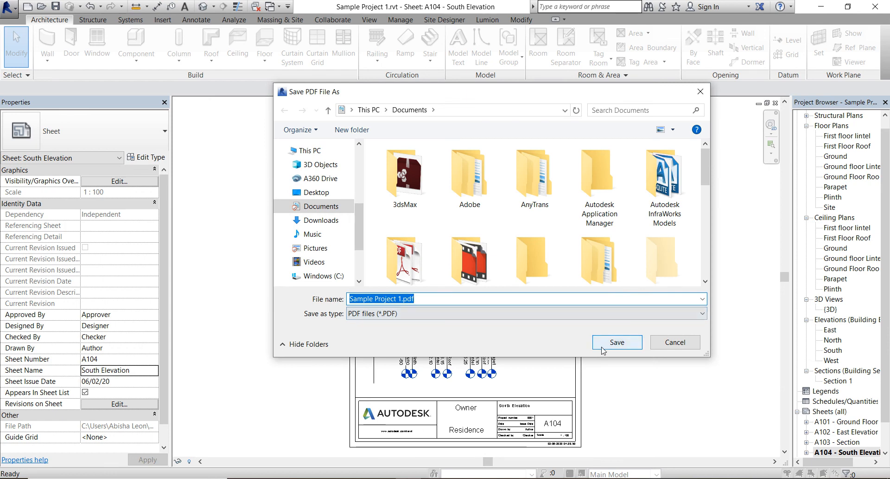
{"action": "left_click", "coordinate": [603, 345]}
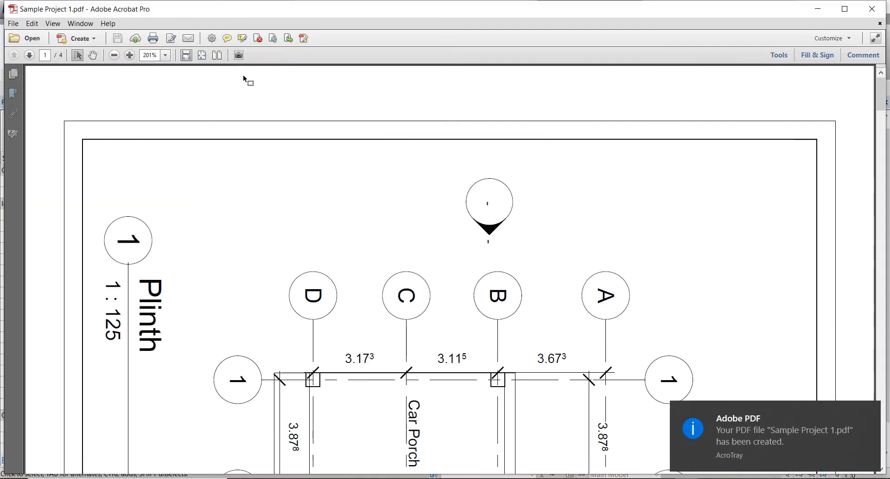
{"action": "left_click", "coordinate": [202, 57]}
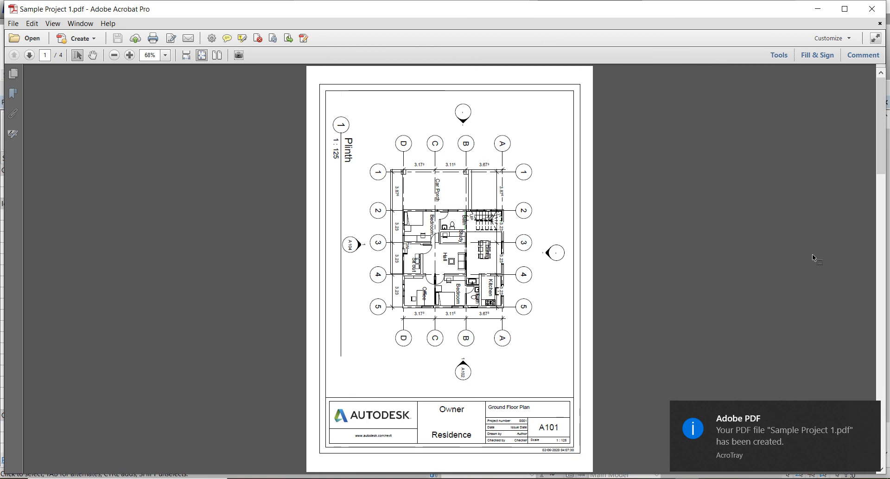
{"action": "scroll", "coordinate": [806, 280], "scroll_direction": "down", "scroll_amount": 2}
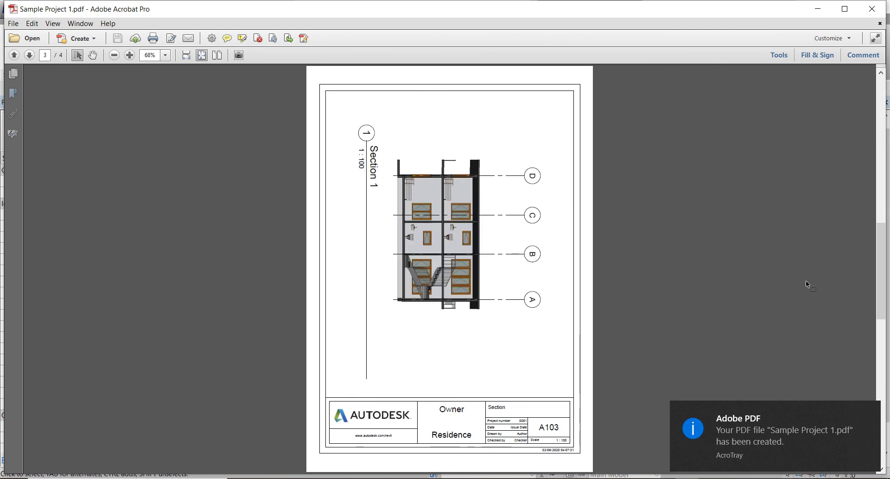
{"action": "scroll", "coordinate": [806, 280], "scroll_direction": "down", "scroll_amount": 1}
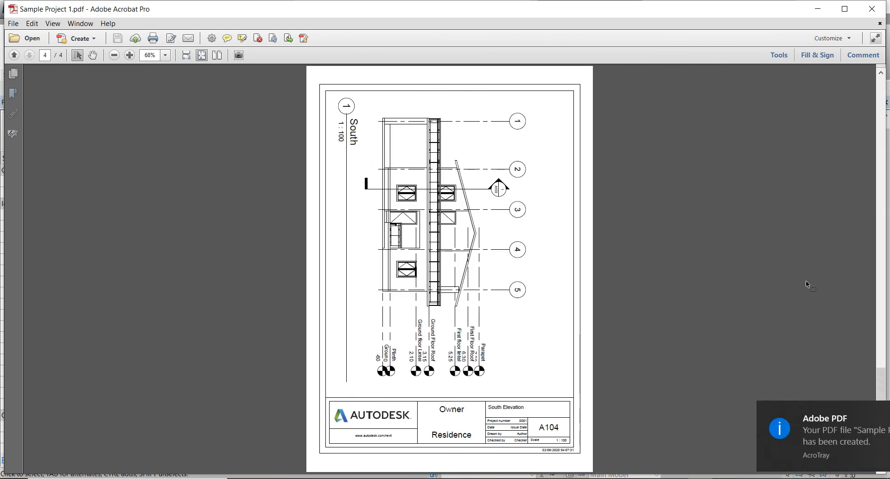